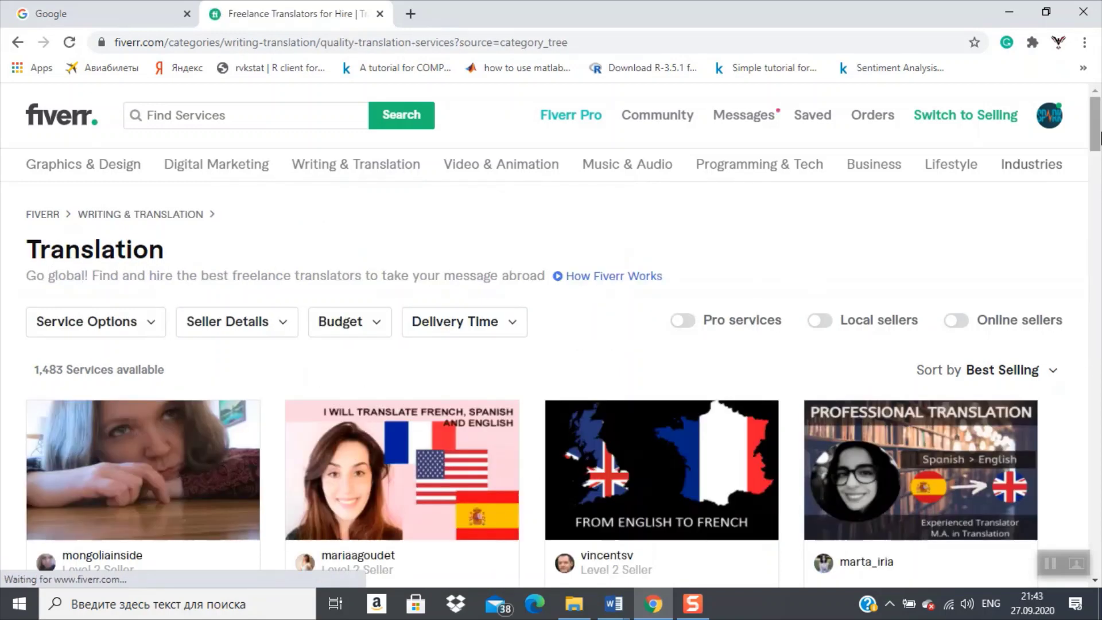
Step: Look through the freelance service listings in the Translation category
scroll(1097, 153, "down", 1)
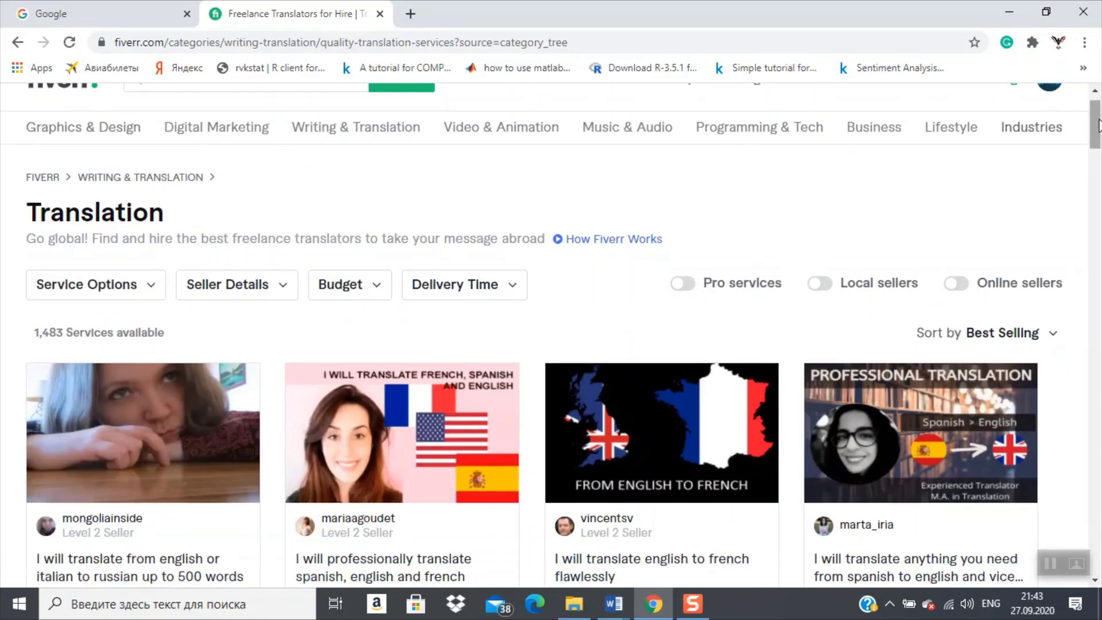
scroll(1097, 151, "down", 3)
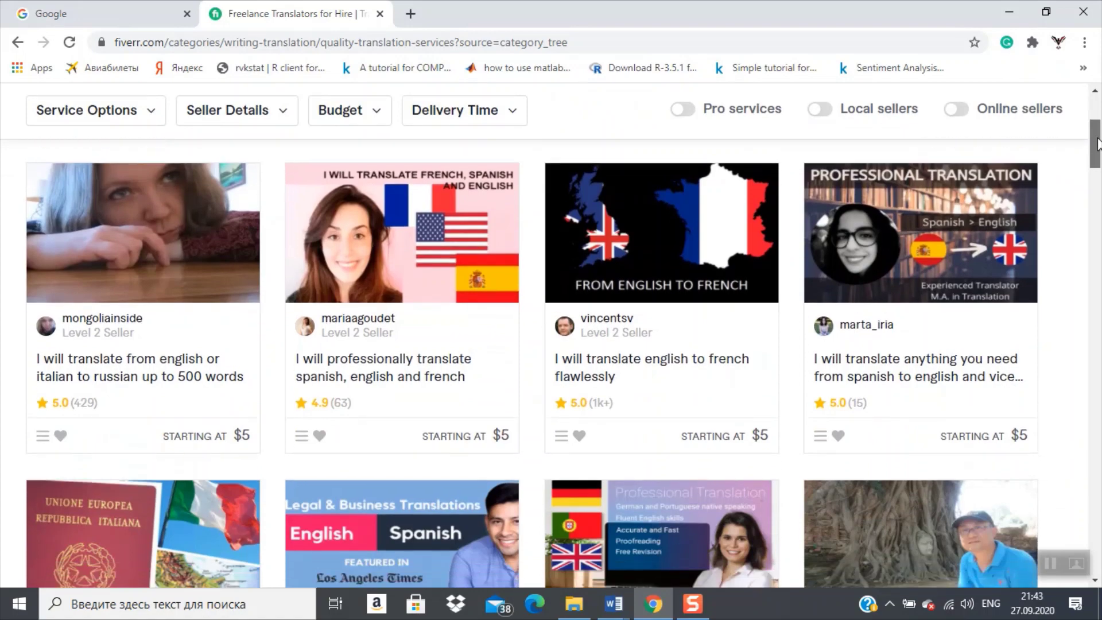
left_click_drag(1097, 143, 1097, 155)
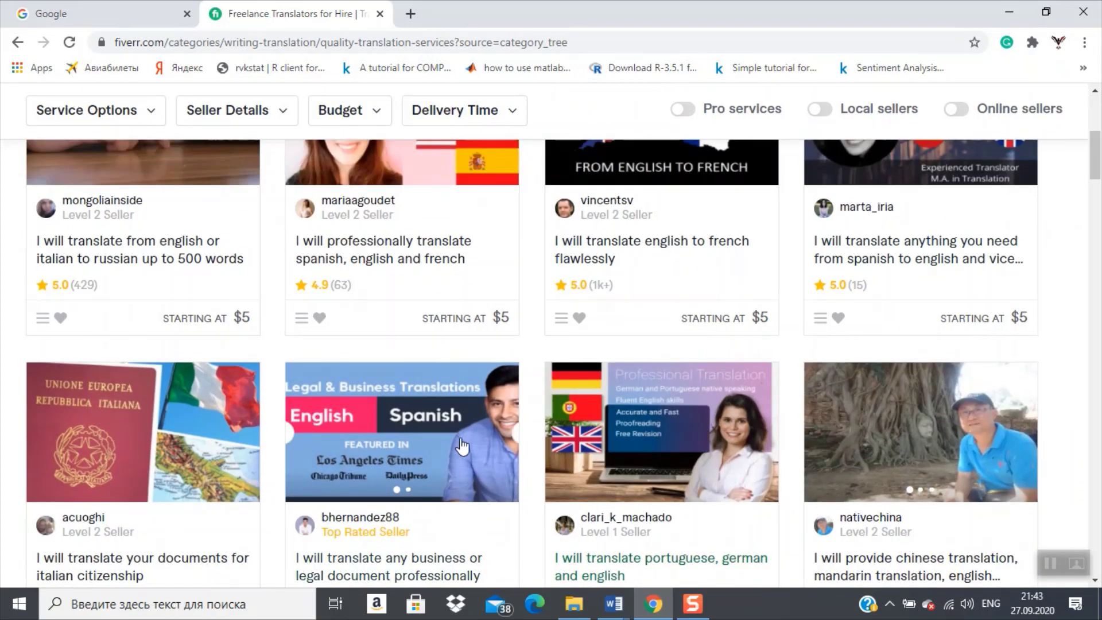
left_click_drag(1097, 179, 1098, 156)
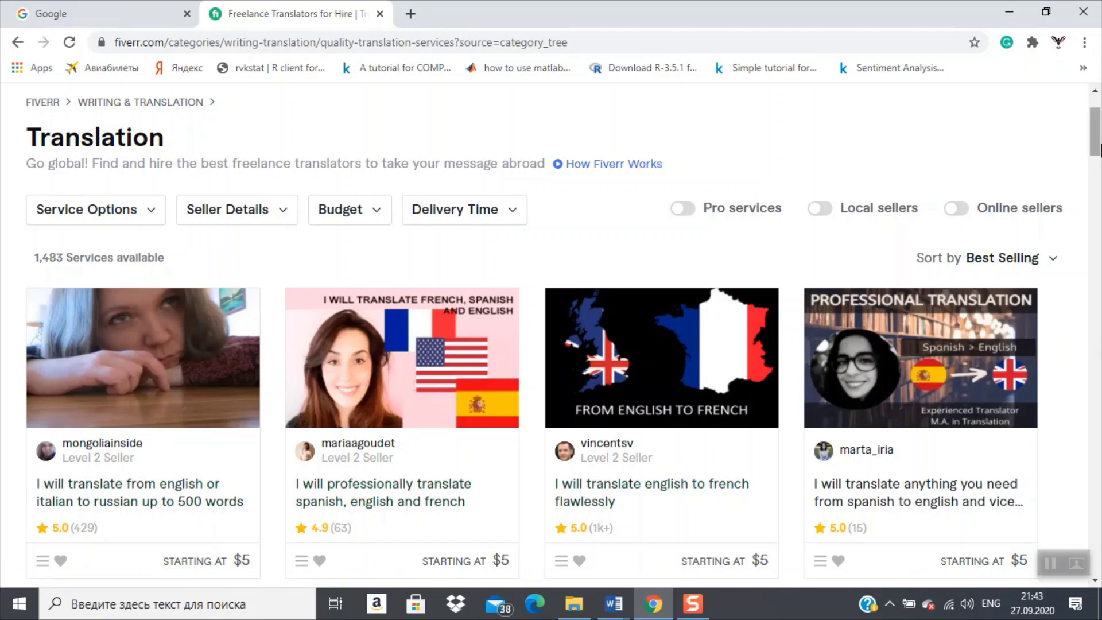
left_click_drag(1099, 150, 1098, 123)
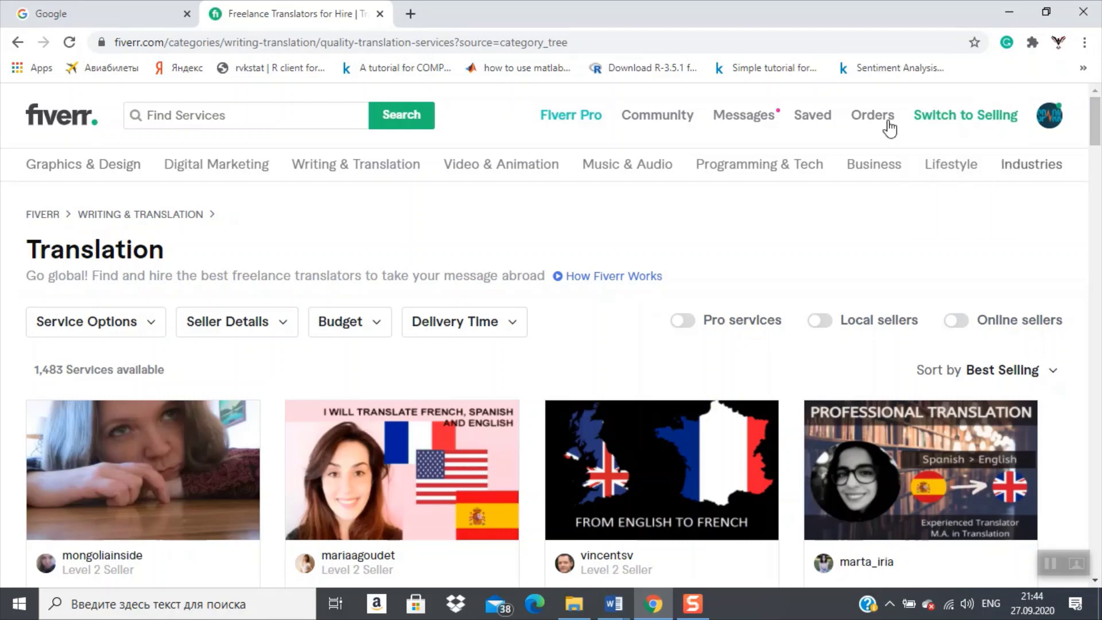
Step: Switch to selling mode and look over the seller dashboard, message notifications and orders page
left_click(945, 122)
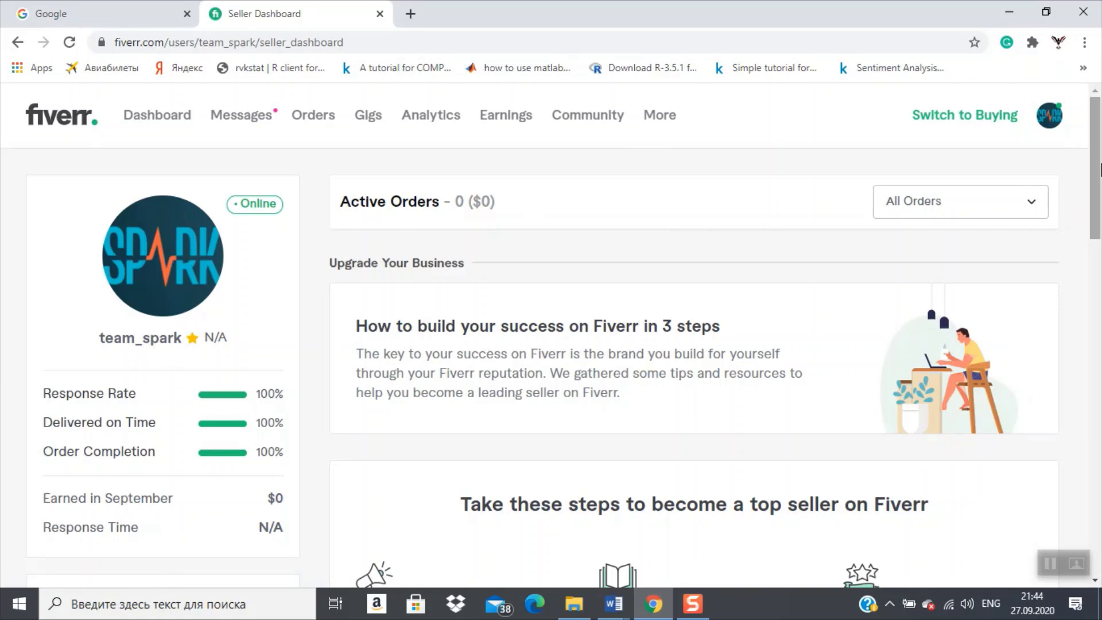
left_click_drag(1097, 171, 1100, 152)
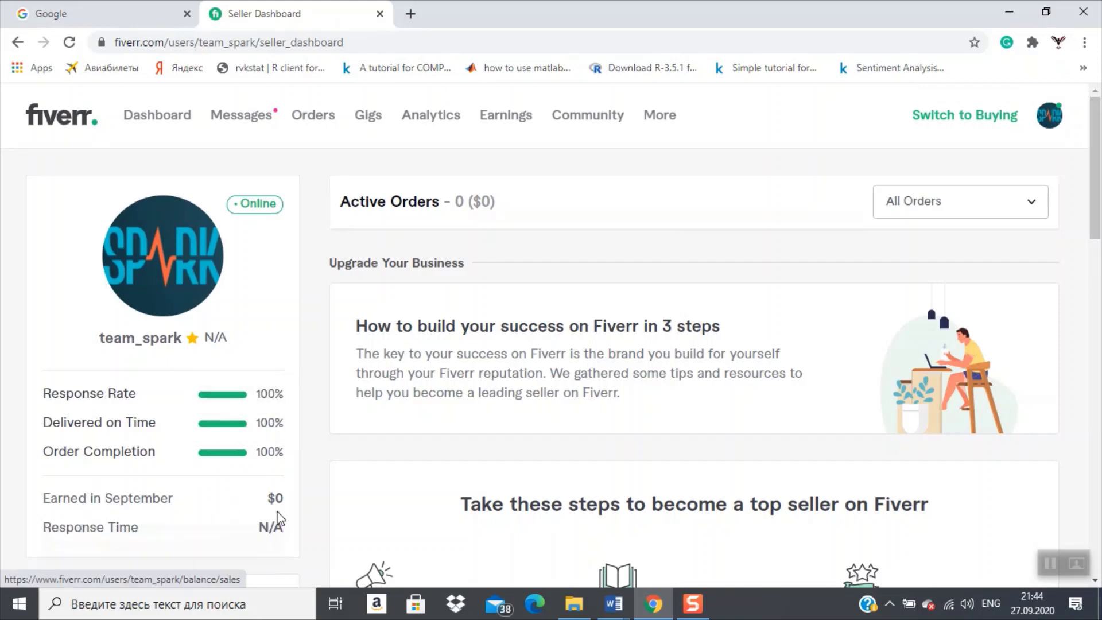
left_click_drag(1100, 173, 1092, 148)
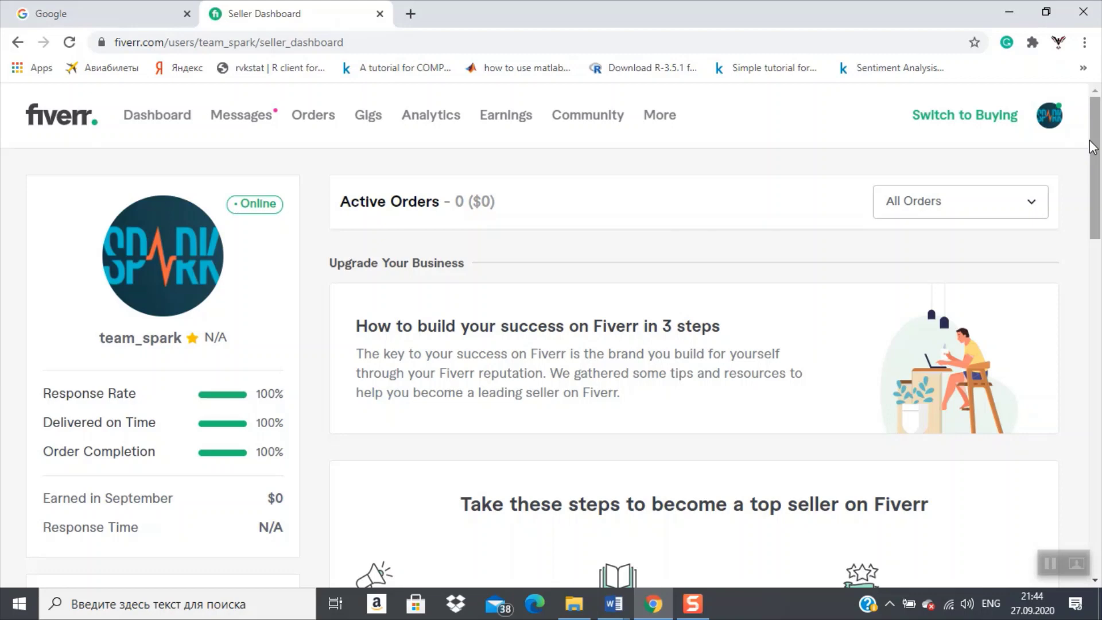
left_click(149, 120)
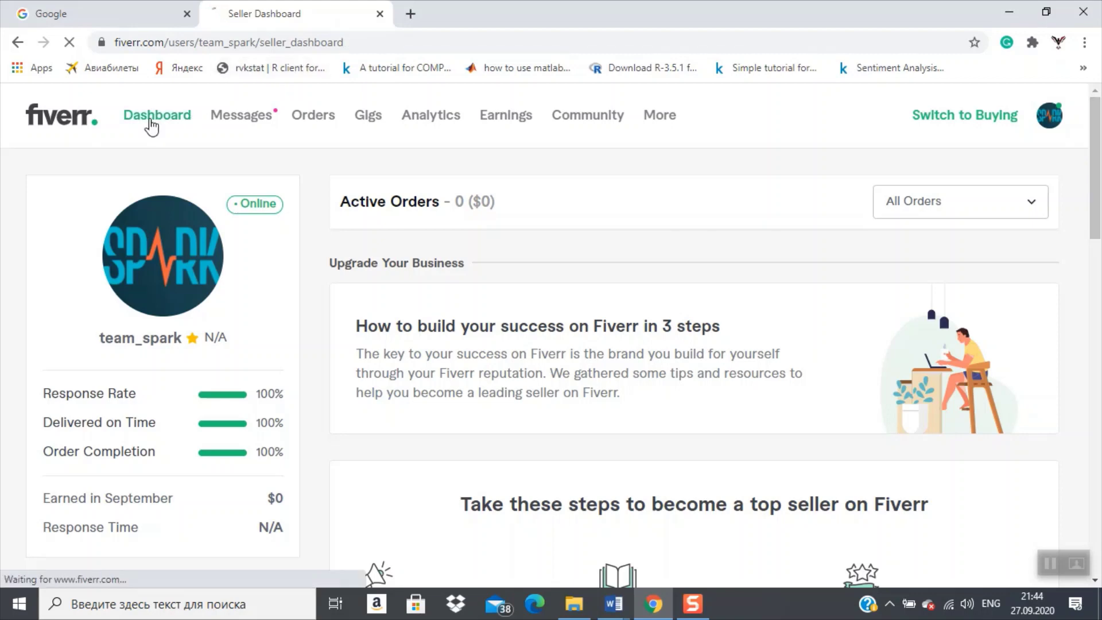
left_click(245, 116)
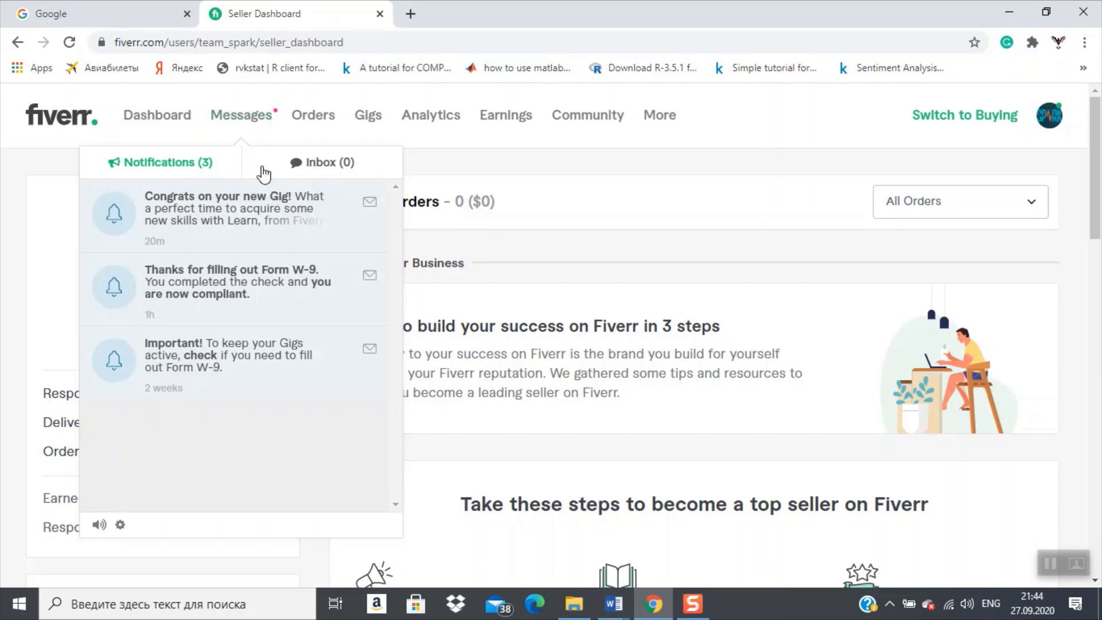
left_click(313, 117)
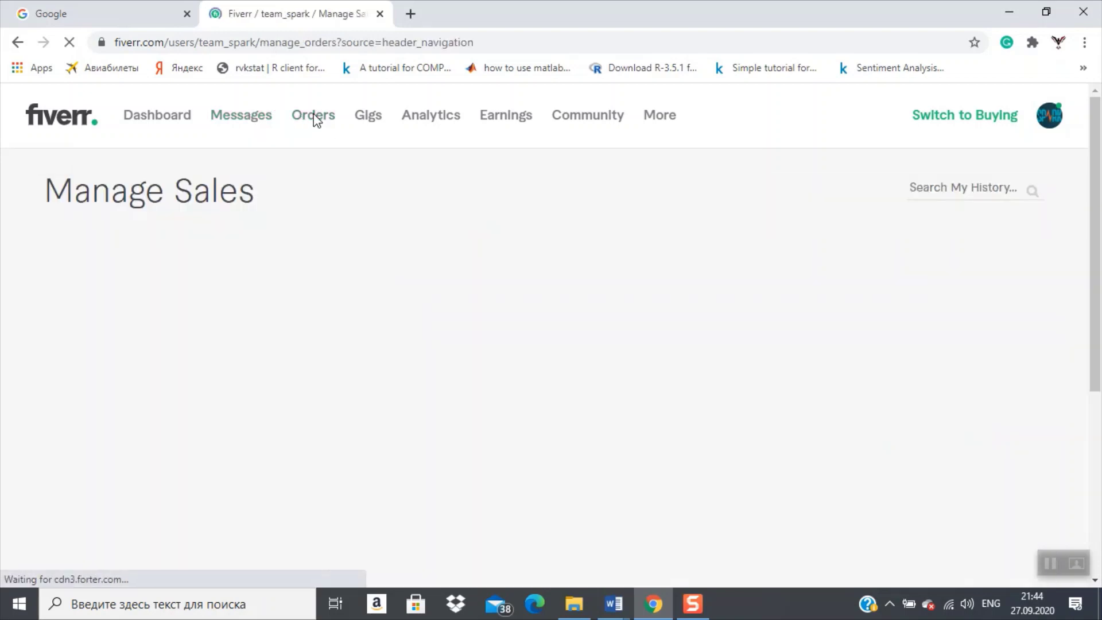
Step: Create a new gig from the Gigs page and enter the title "do translation of your english langauge text"
left_click(367, 116)
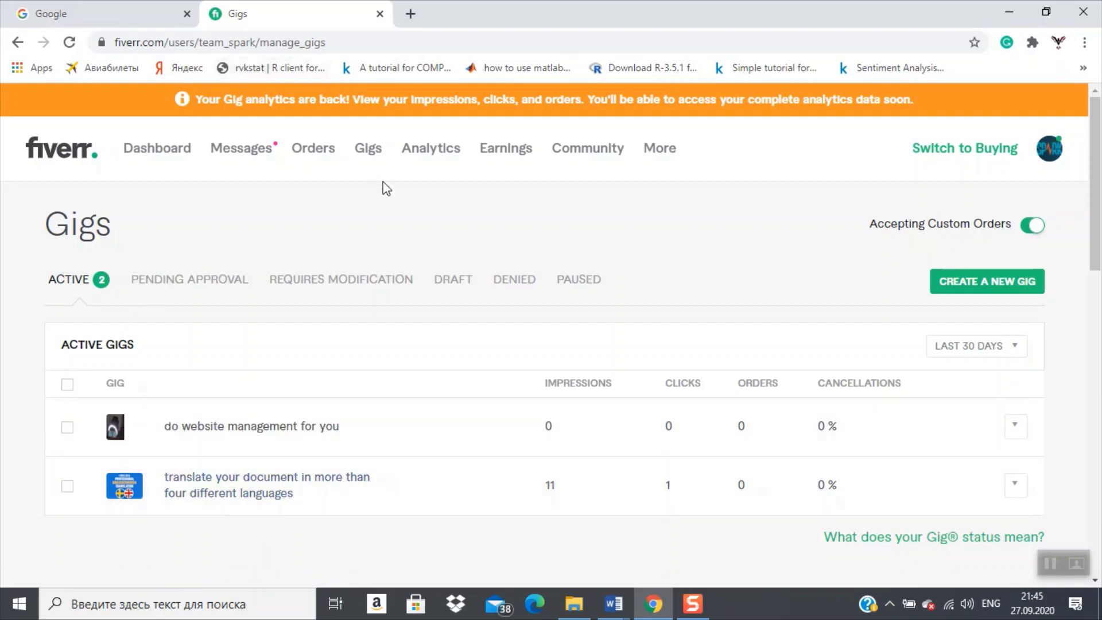
left_click(981, 285)
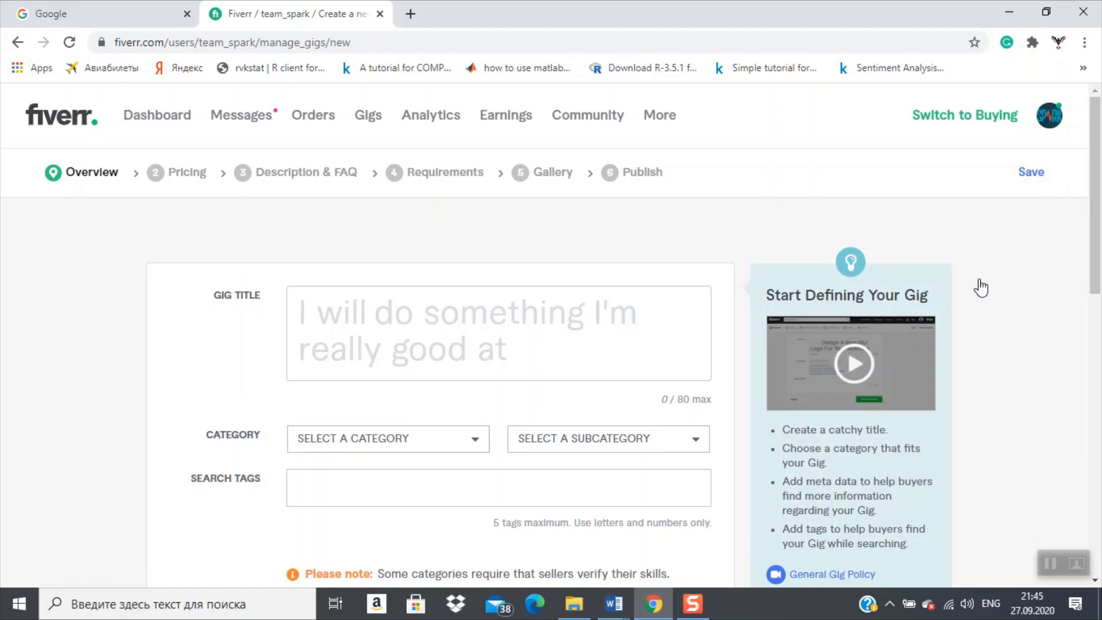
mouse_move(674, 332)
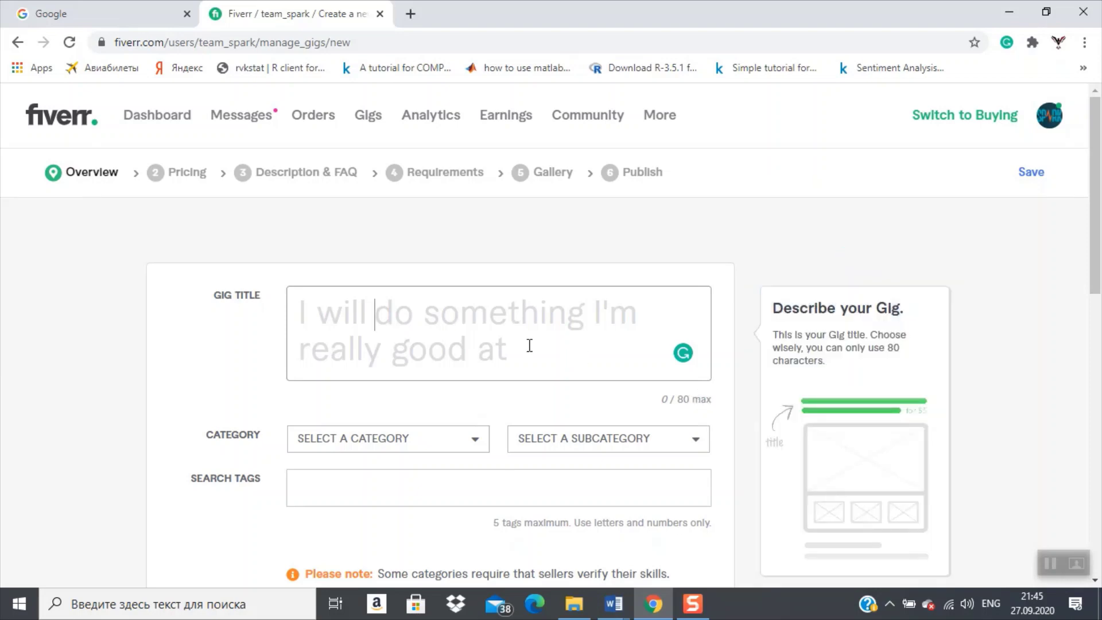
type("Do")
key("BackSpace")
key("BackSpace")
type("do s")
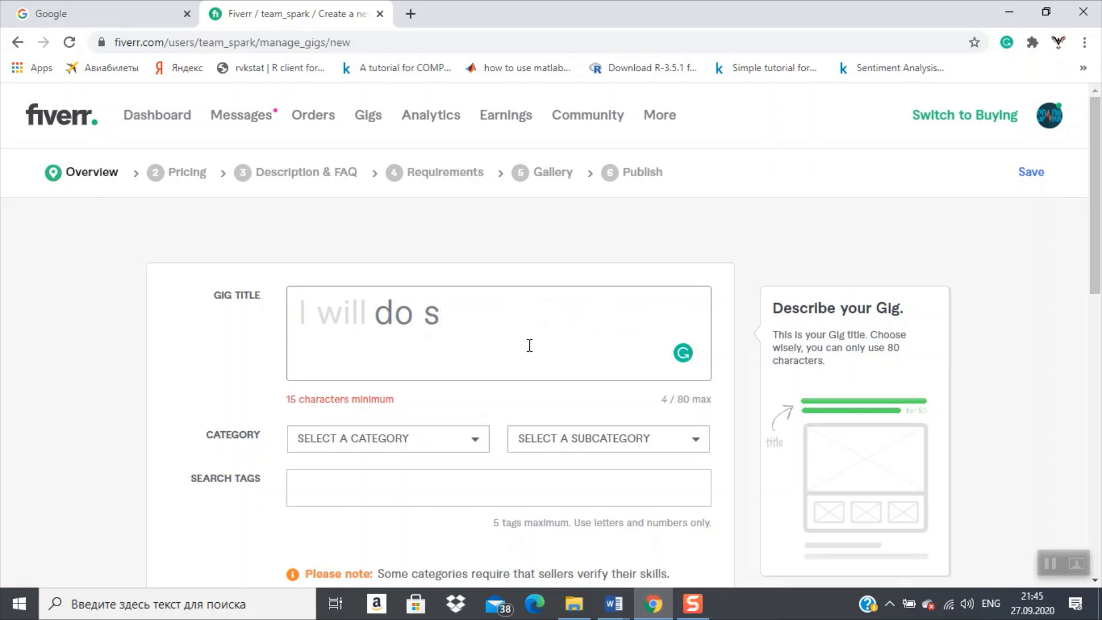
key("BackSpace")
type("tr")
type("anslati")
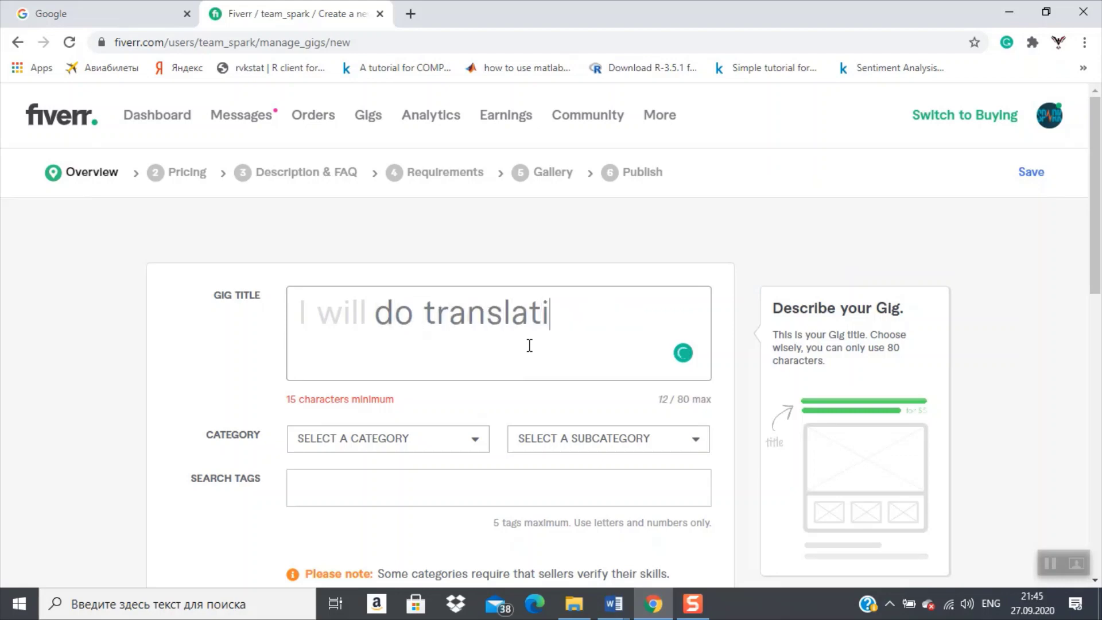
type("on of your")
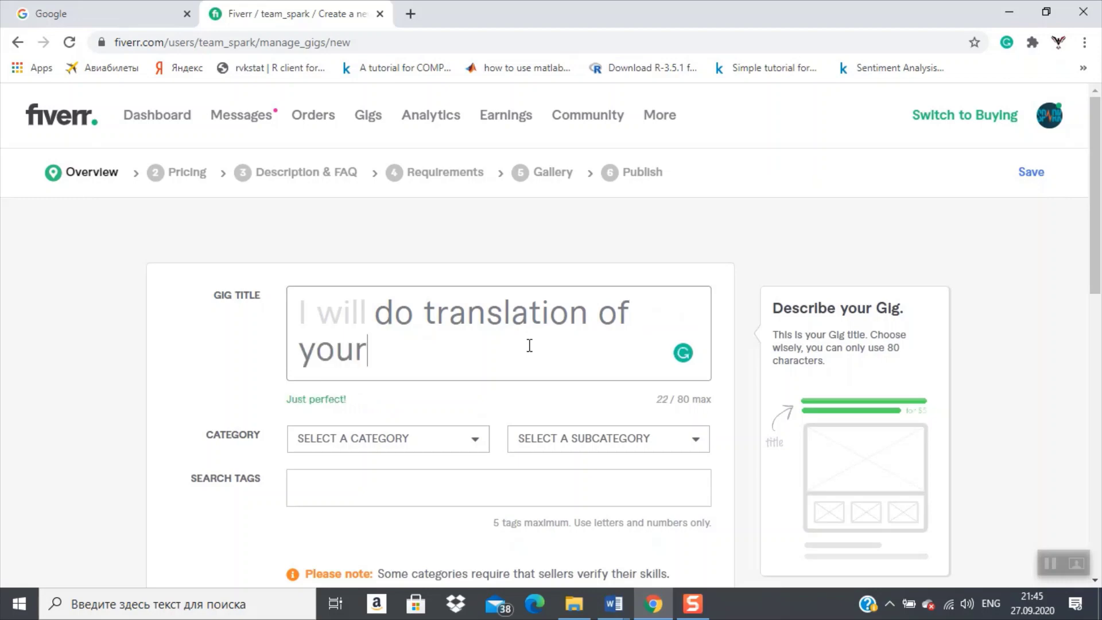
type(" english lan")
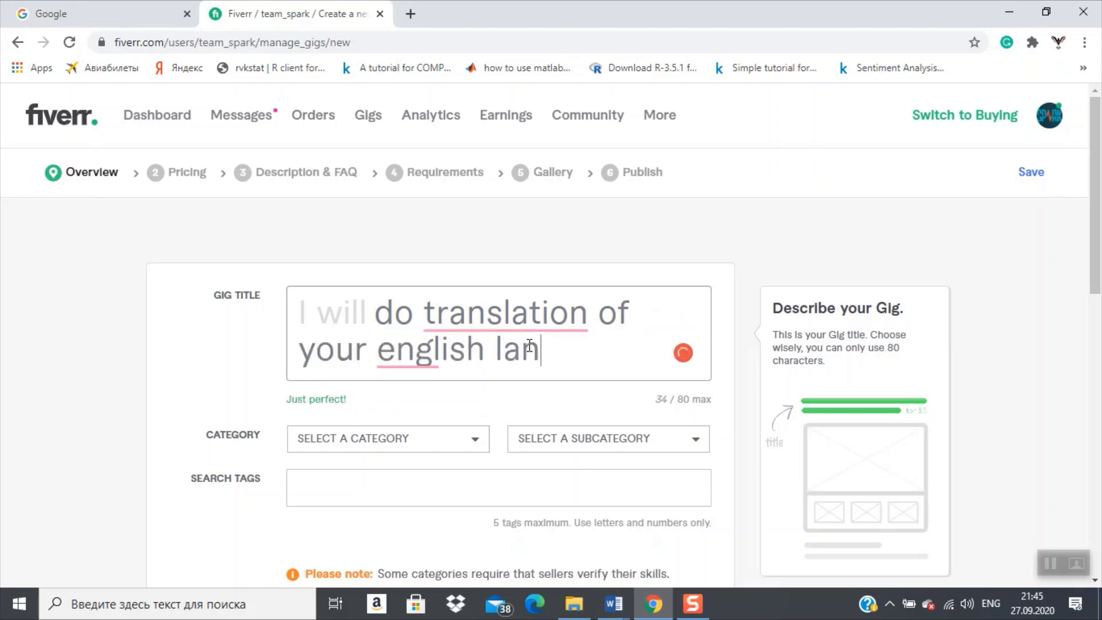
type("gauge text")
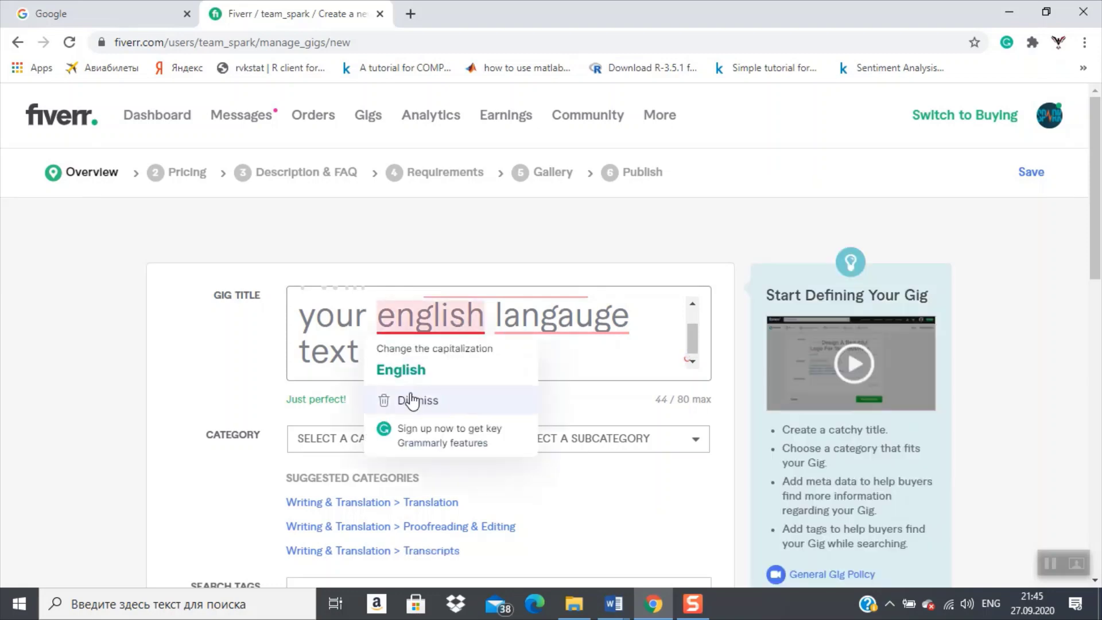
Step: Accept the spelling and grammar suggestions so the gig title reads "do a translation of your English language text"
left_click(419, 370)
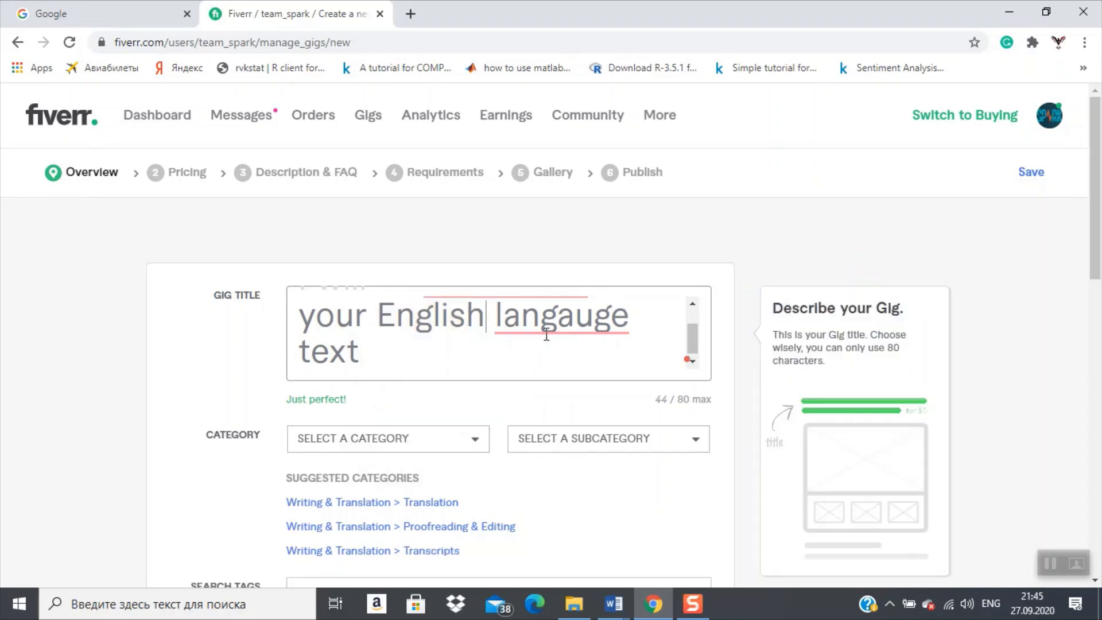
mouse_move(546, 334)
left_click(526, 357)
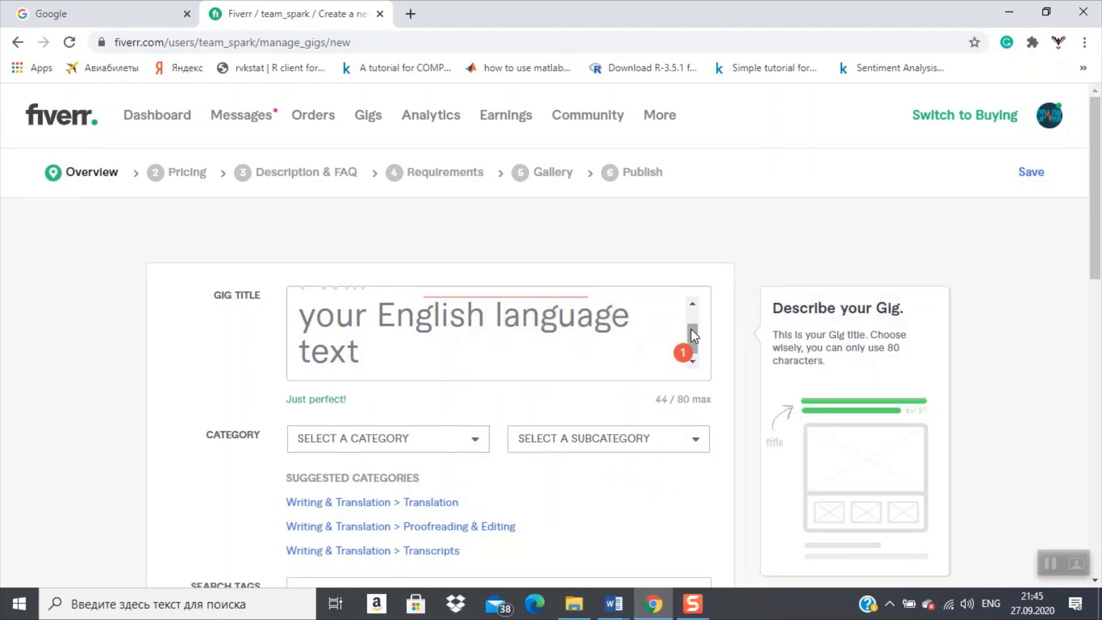
scroll(692, 328, "up", 1)
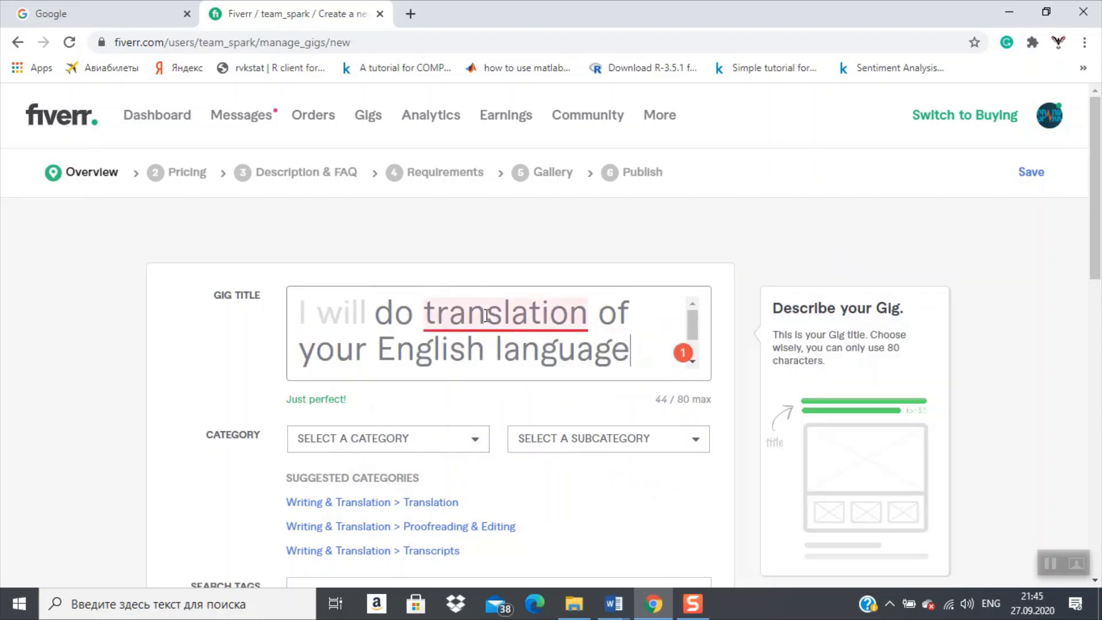
mouse_move(486, 315)
left_click(463, 364)
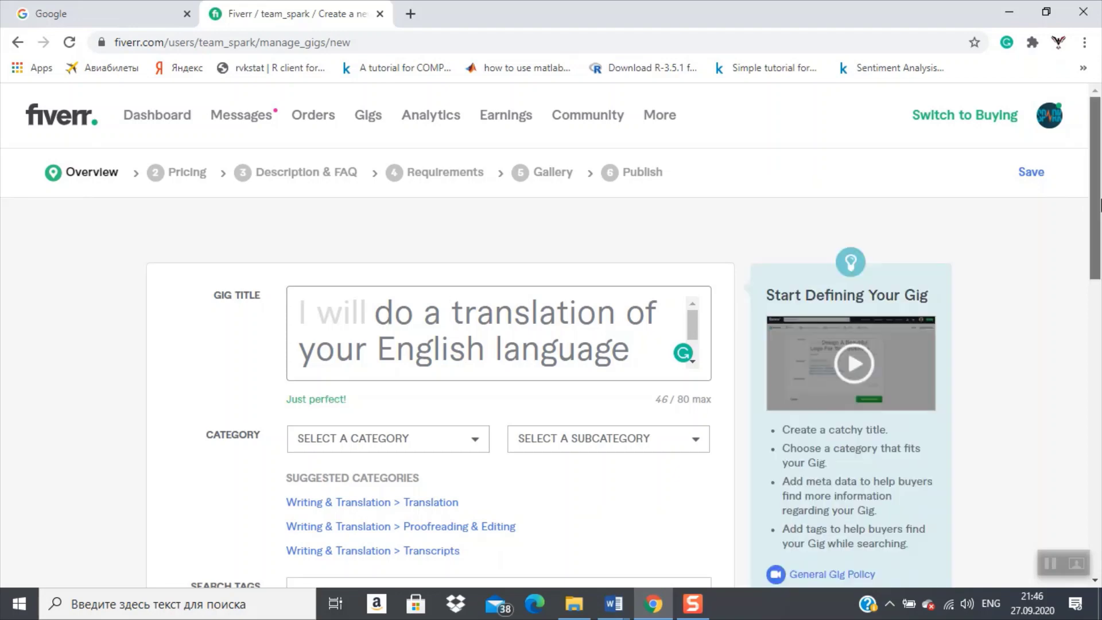
Step: Set the gig's category to Writing & Translation and its subcategory to Translation
scroll(1098, 213, "down", 1)
left_click_drag(1098, 212, 1097, 237)
mouse_move(356, 297)
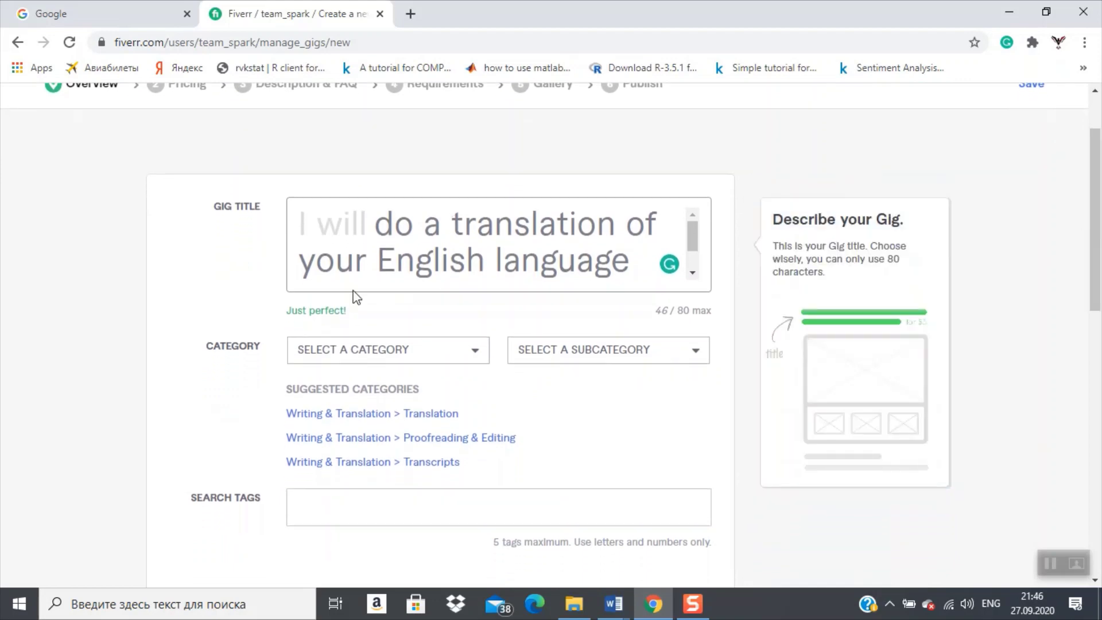
left_click(357, 362)
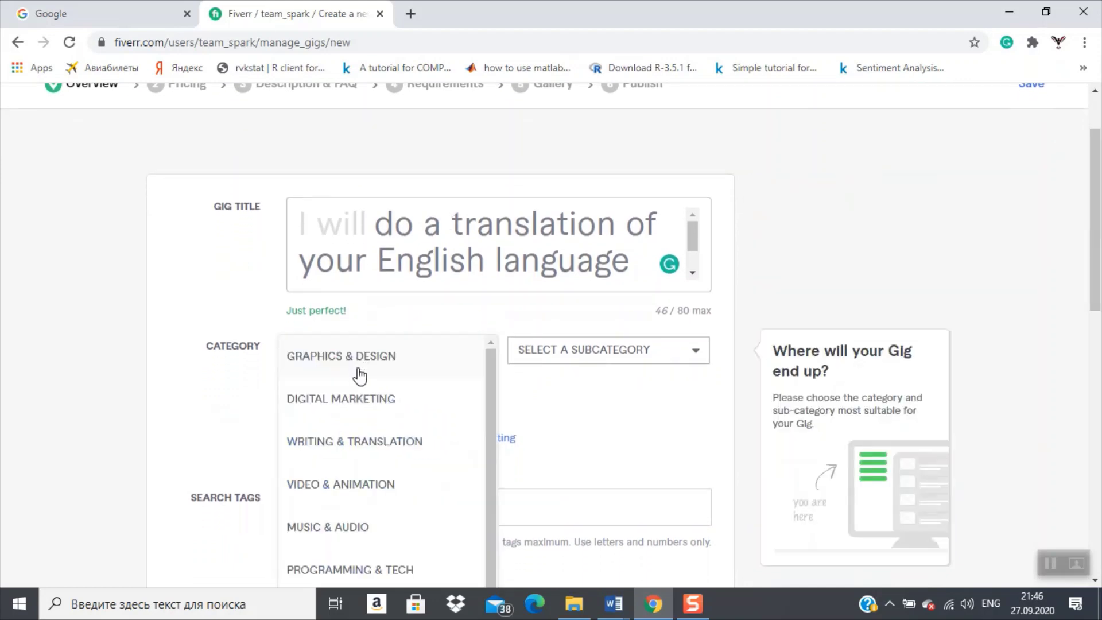
left_click(370, 445)
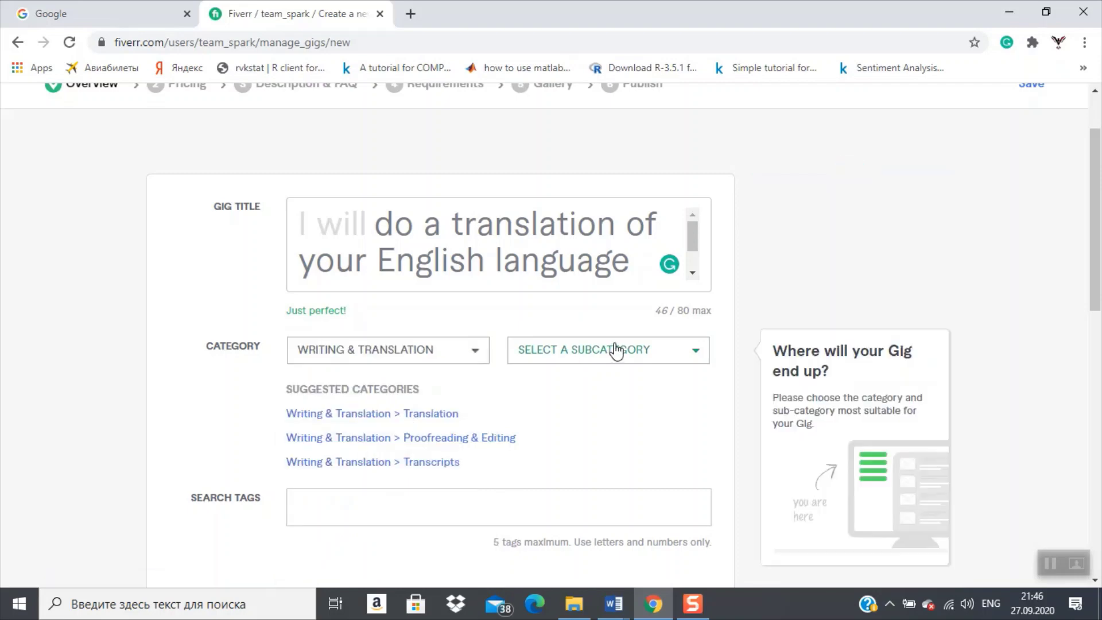
left_click(614, 350)
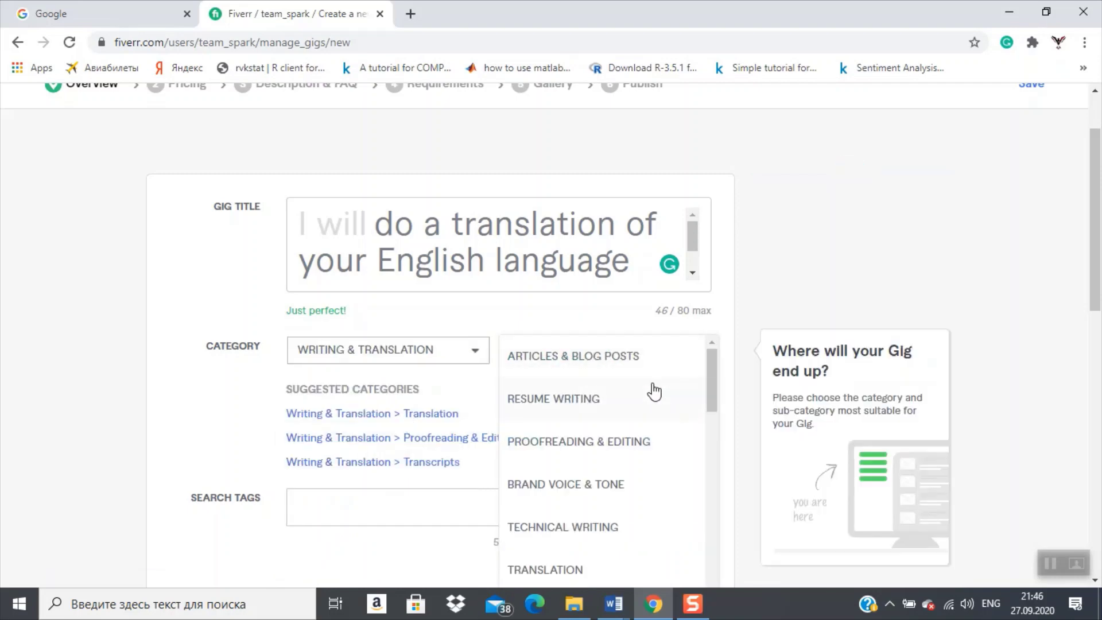
left_click_drag(713, 386, 708, 398)
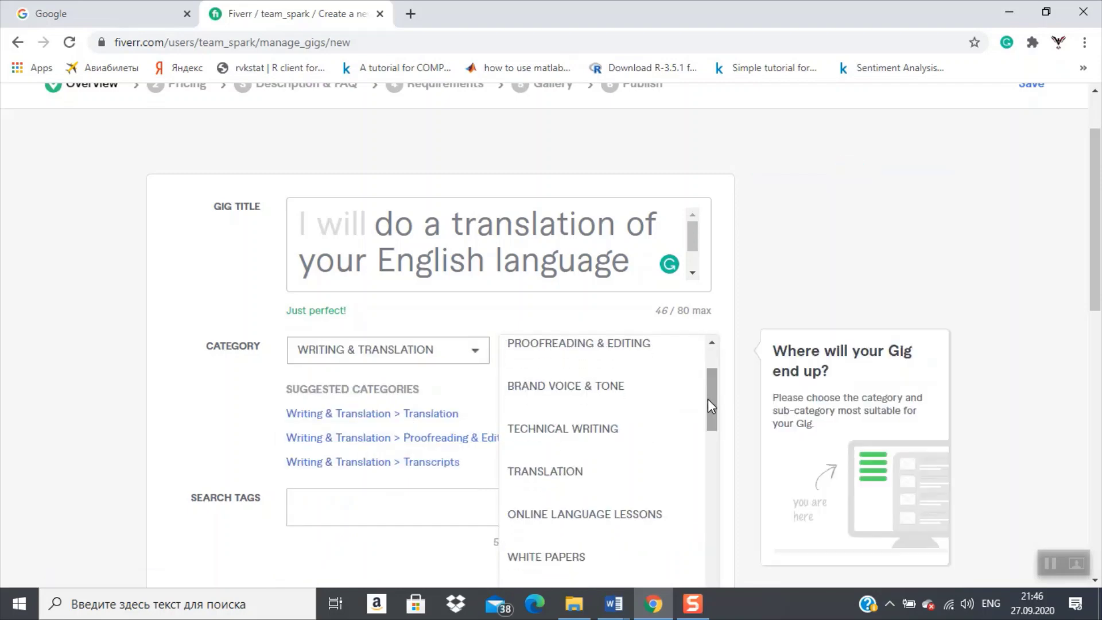
left_click(575, 474)
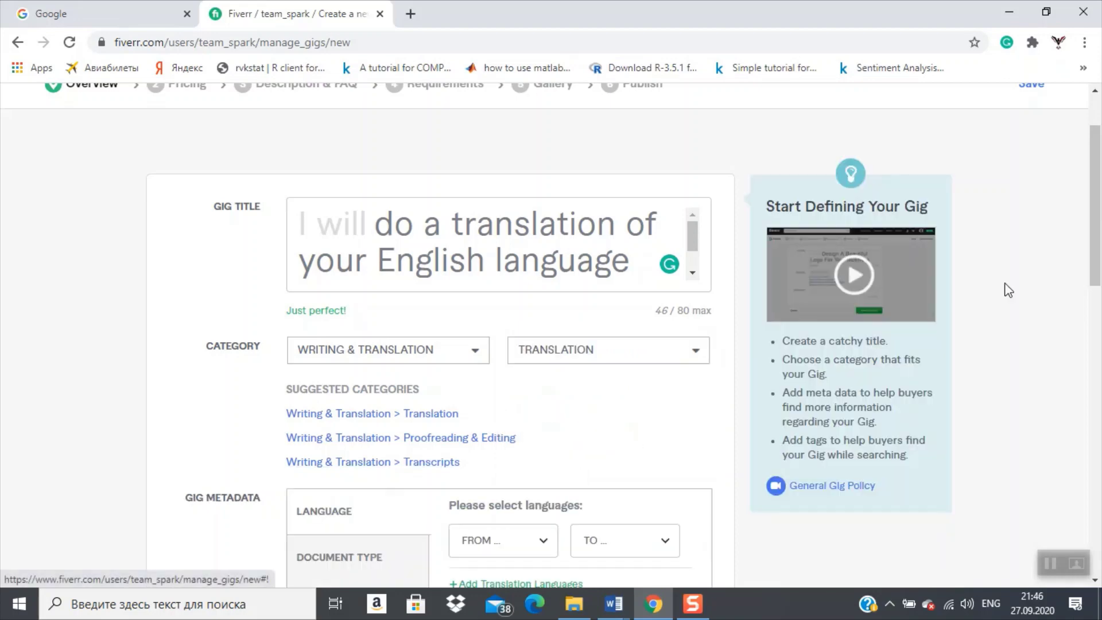
Step: Set the gig's translation languages from English to Czech
scroll(513, 390, "down", 4)
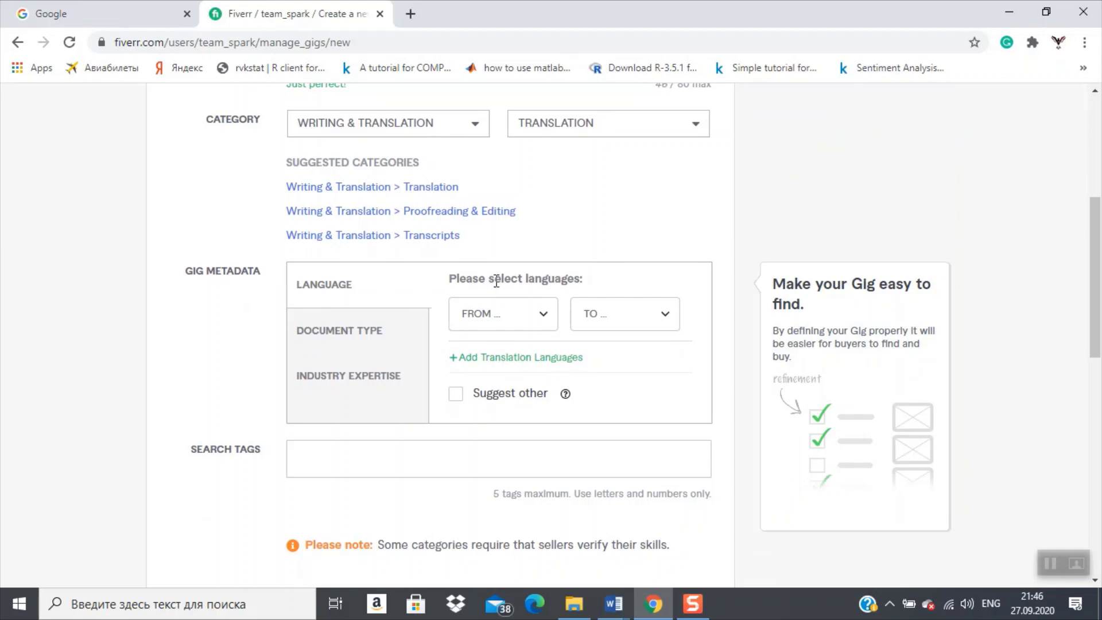
left_click(541, 322)
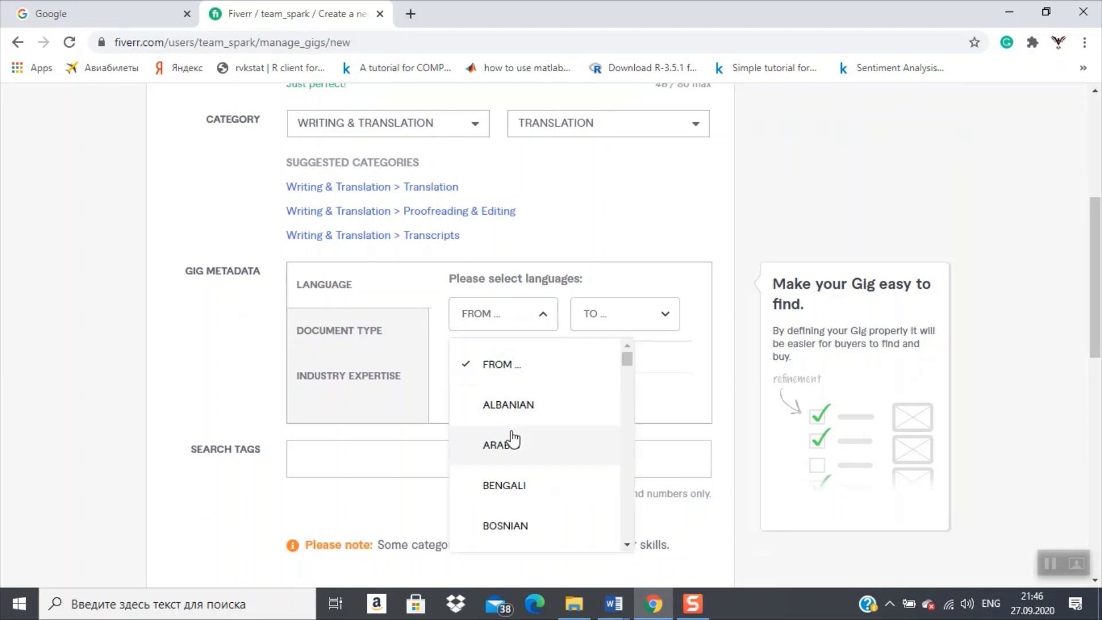
left_click_drag(626, 364, 617, 401)
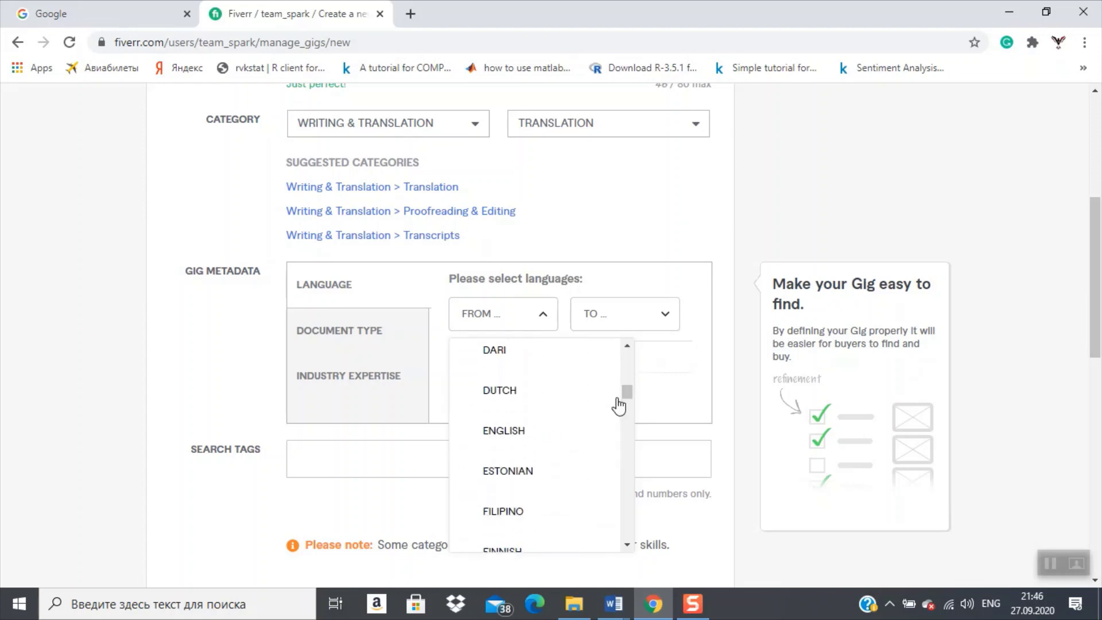
left_click(524, 443)
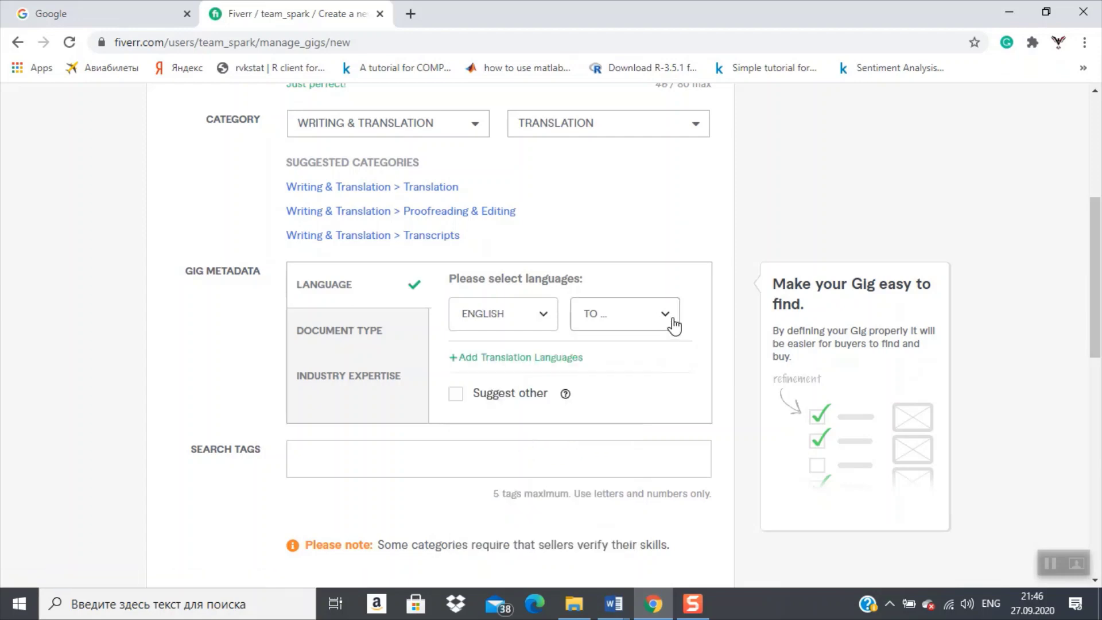
left_click(673, 324)
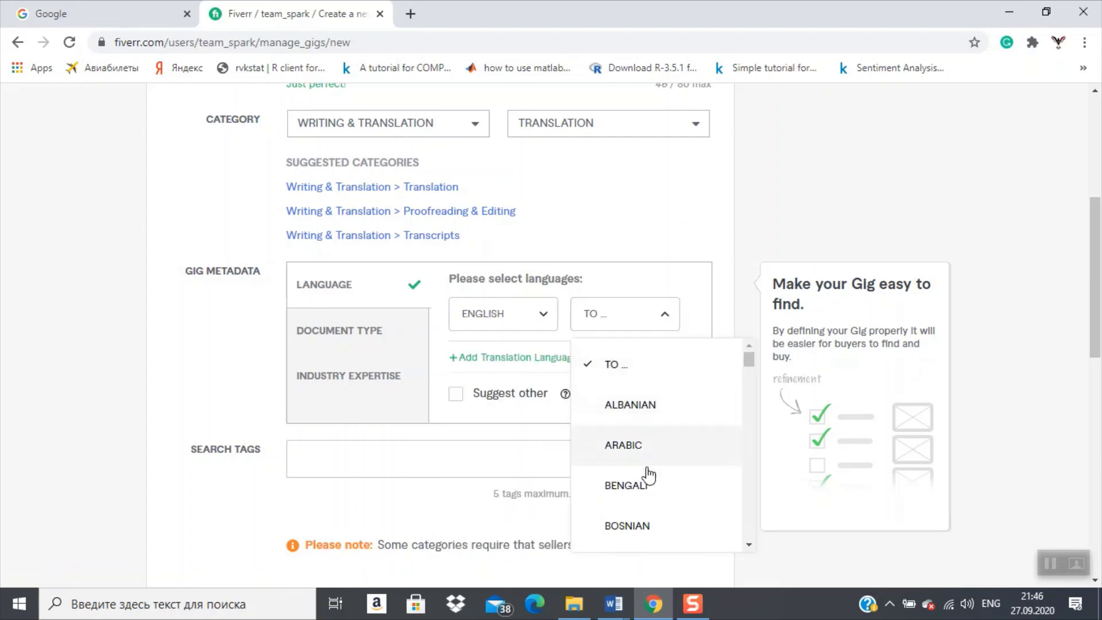
left_click_drag(753, 370, 746, 391)
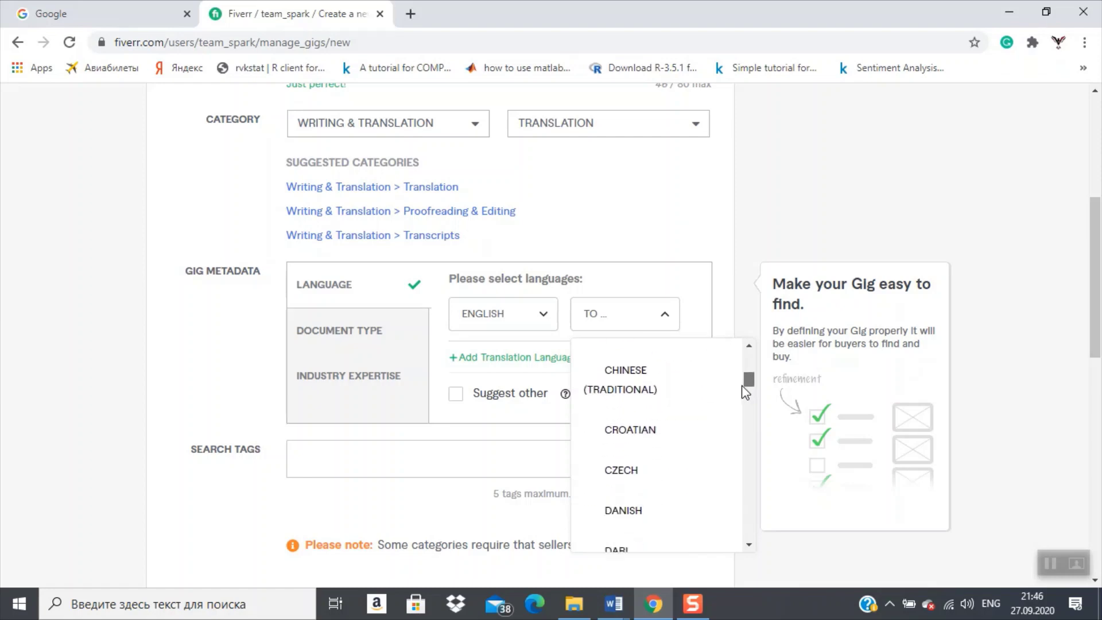
left_click(617, 470)
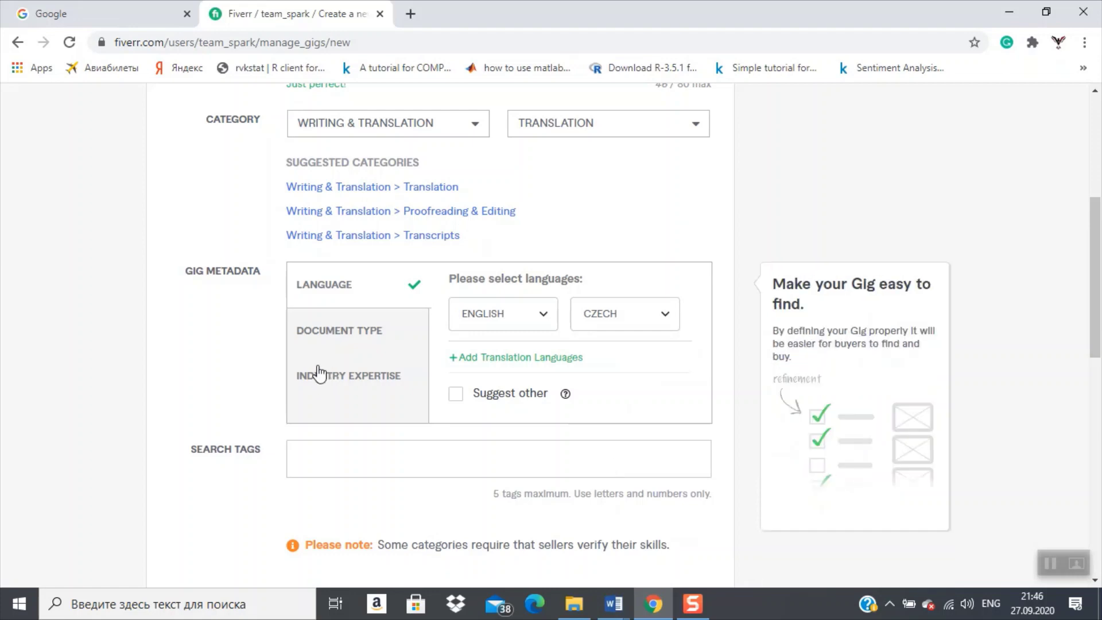
Step: Set the document type in the gig metadata to Resumes/CVs
left_click(352, 343)
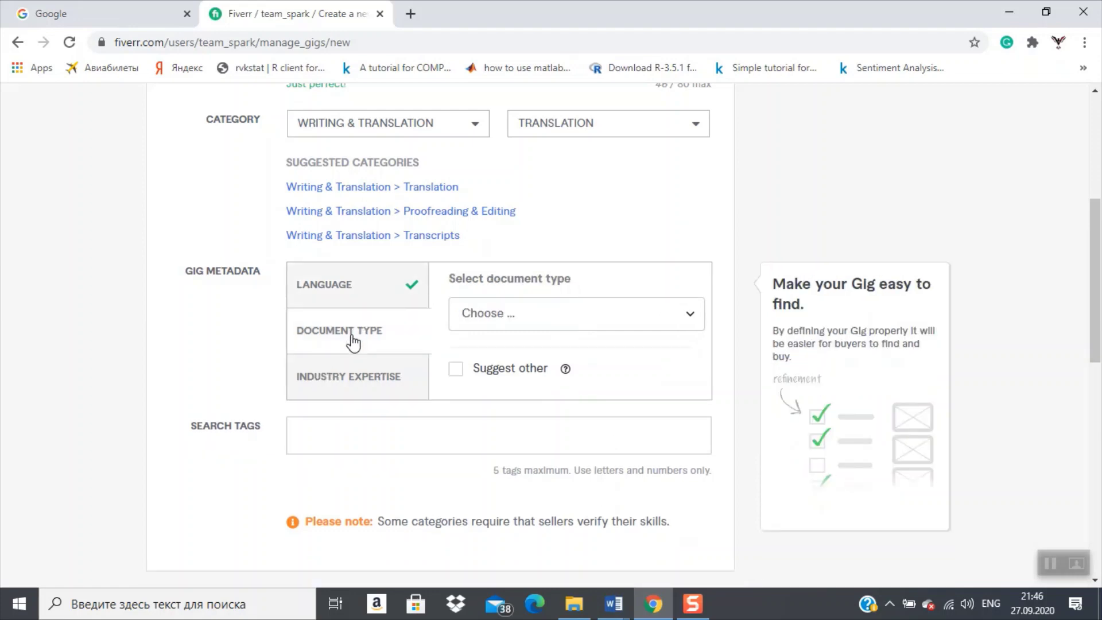
left_click(556, 314)
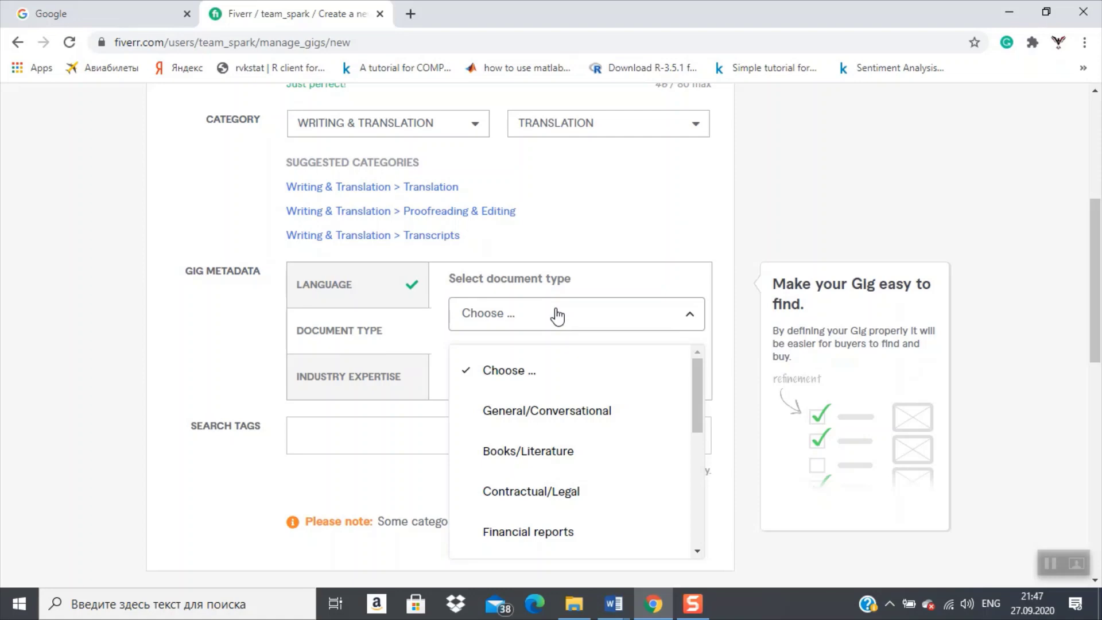
left_click_drag(695, 380, 693, 501)
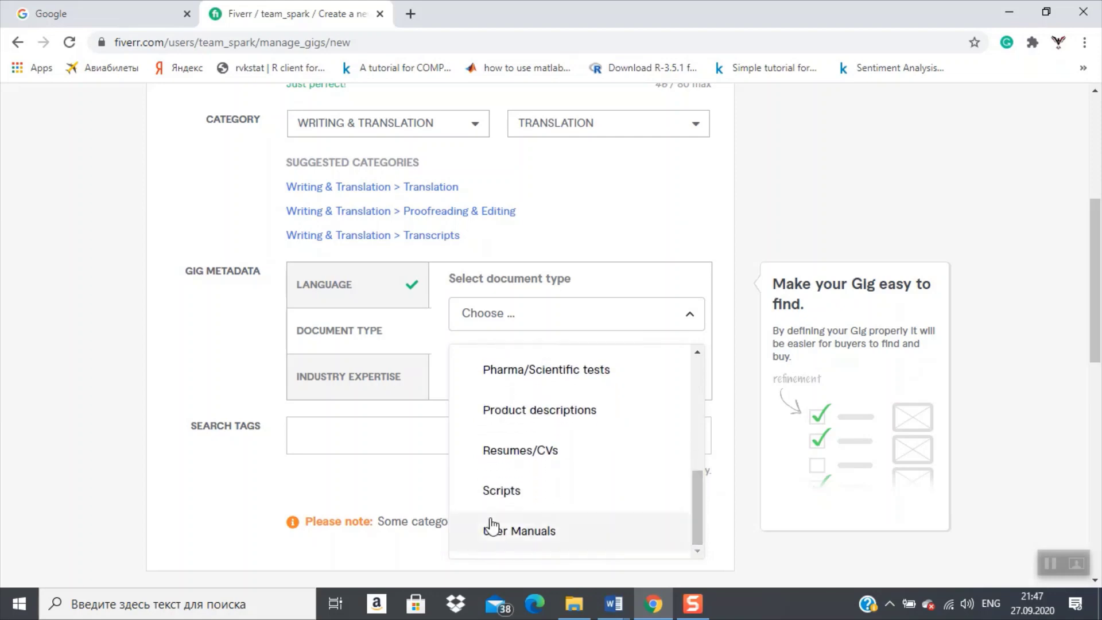
left_click(505, 456)
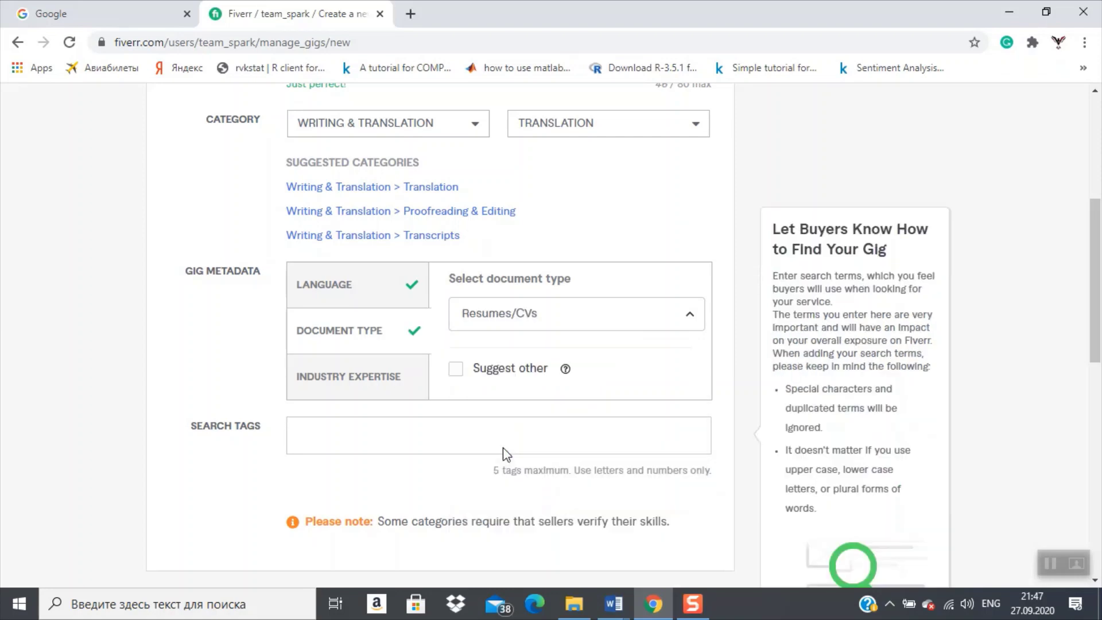
left_click(363, 386)
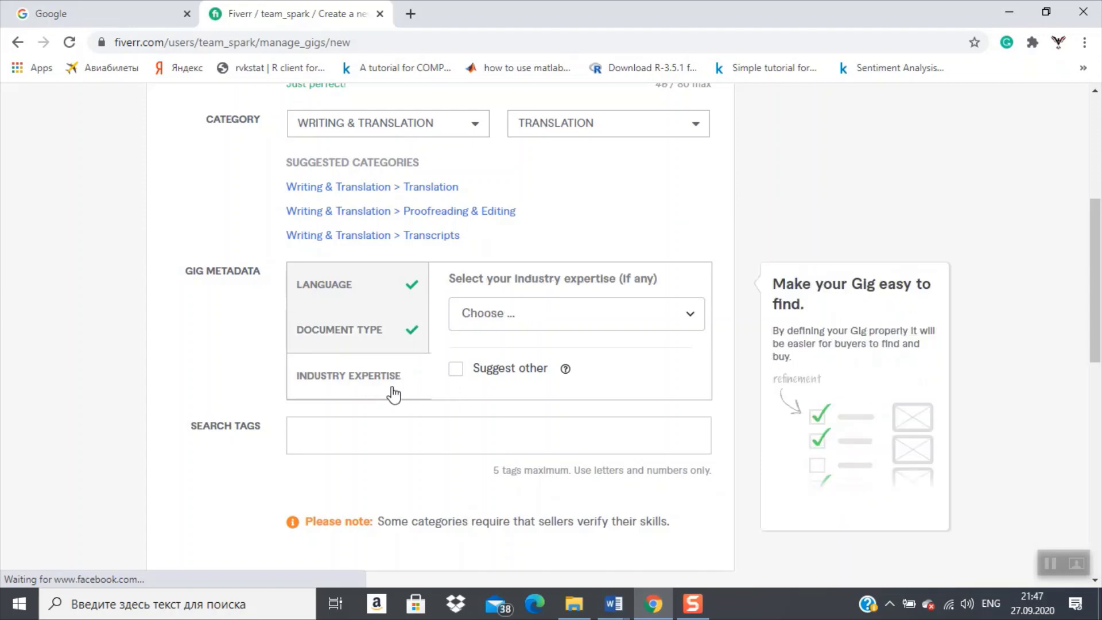
left_click(456, 370)
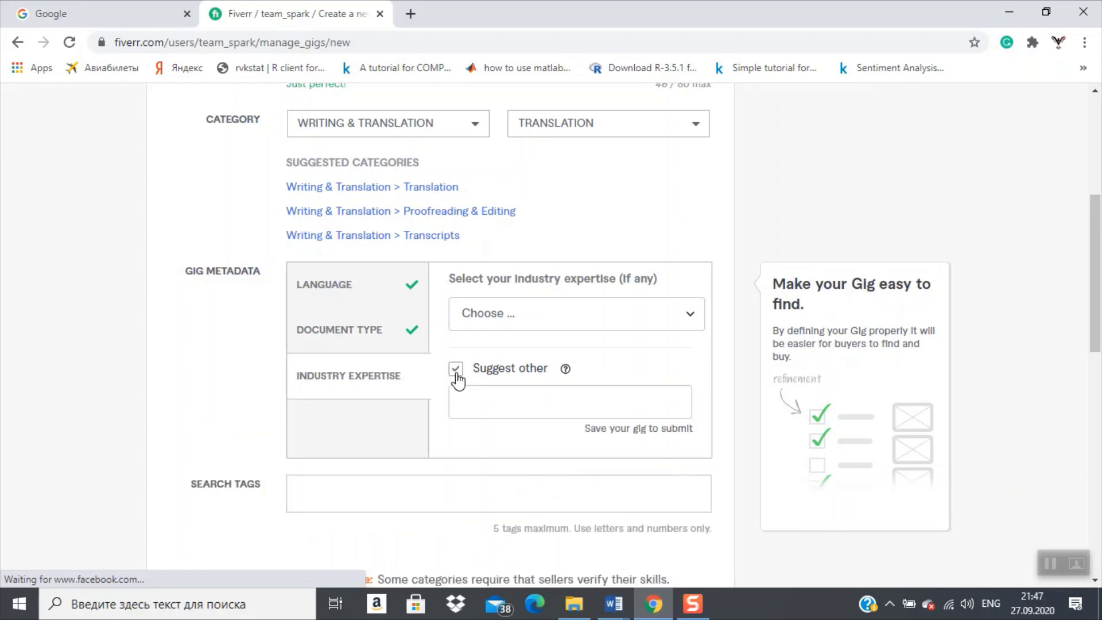
left_click(457, 374)
Step: Add the search tag "translating" and save the gig overview to continue to pricing
left_click(362, 436)
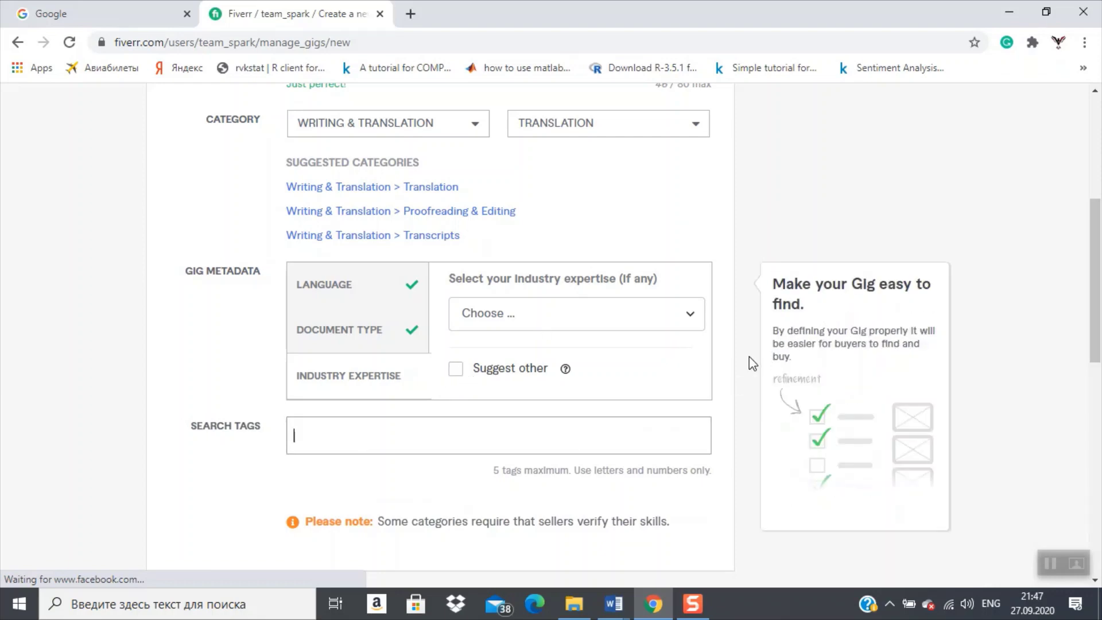
type("tran")
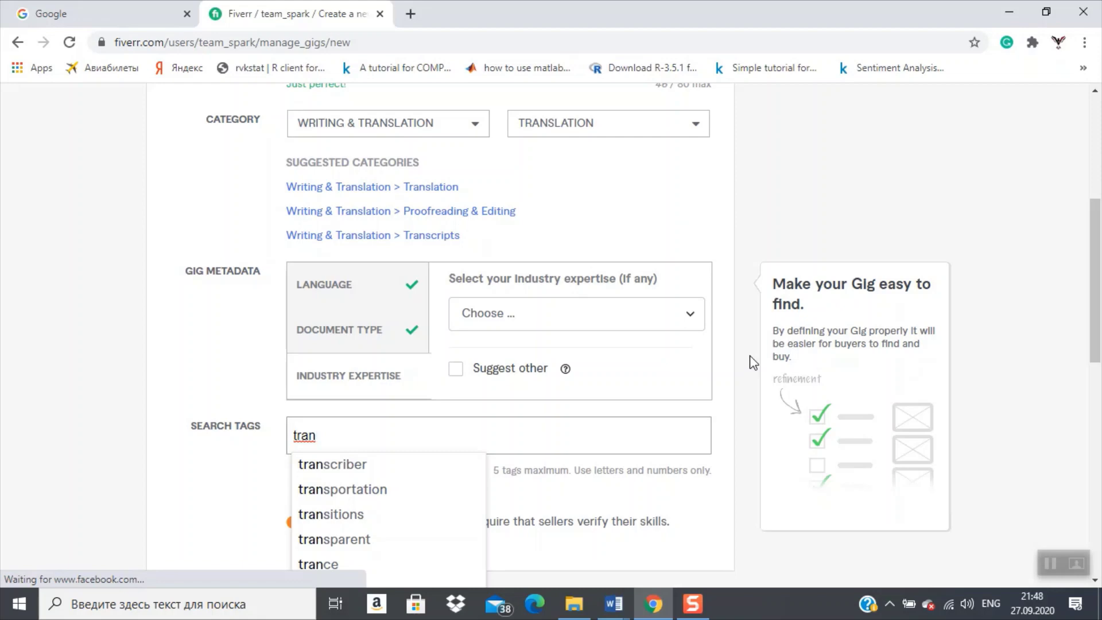
type("slate")
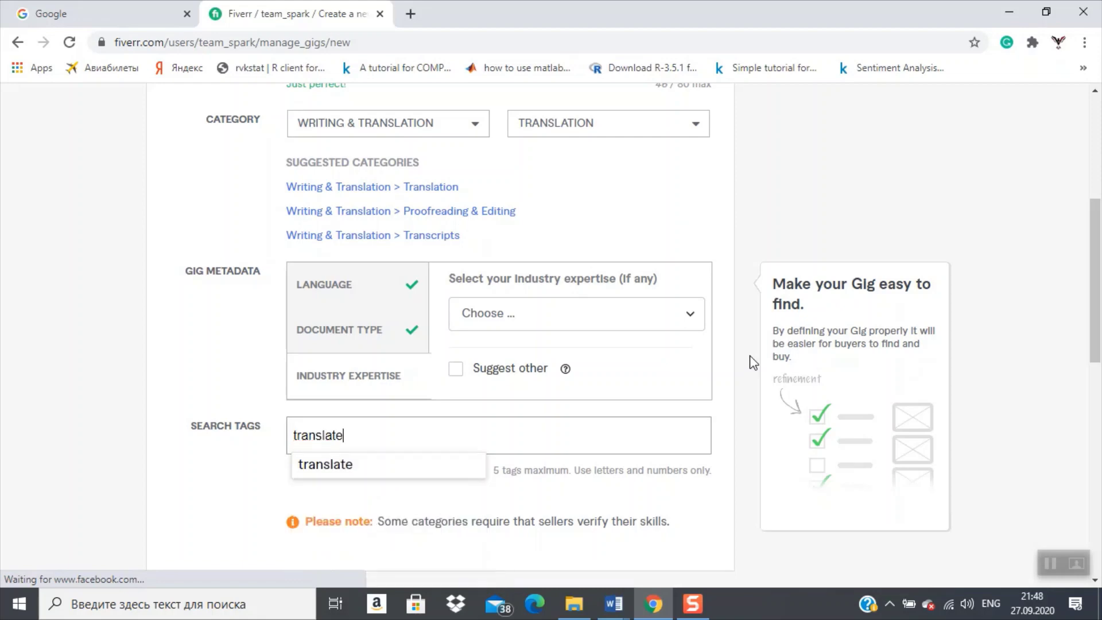
key("BackSpace")
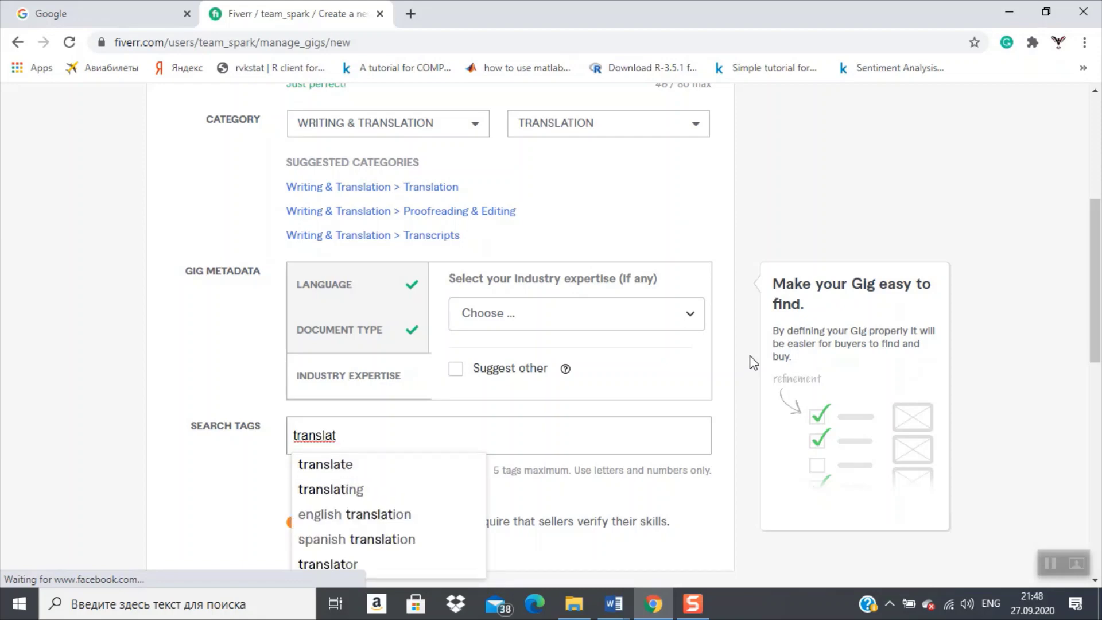
type("ing")
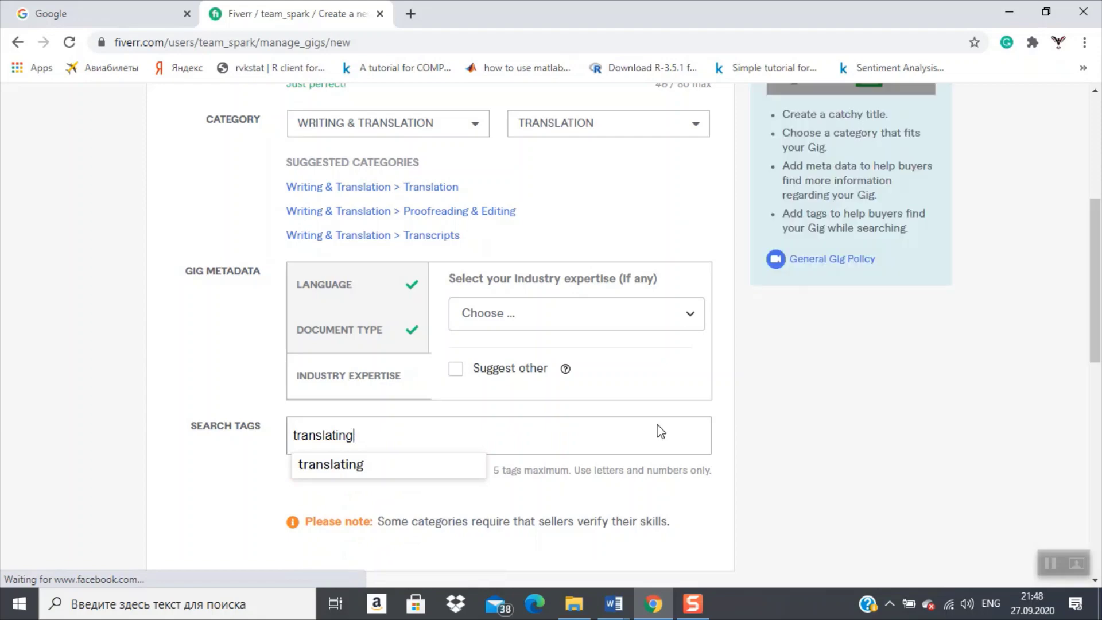
left_click(375, 476)
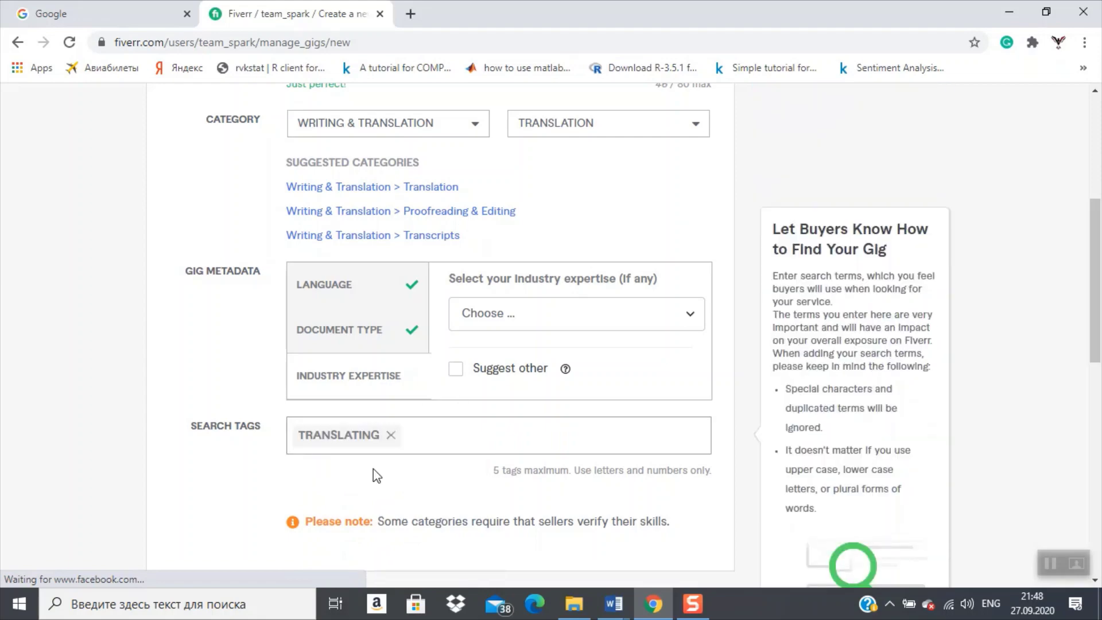
scroll(770, 332, "down", 3)
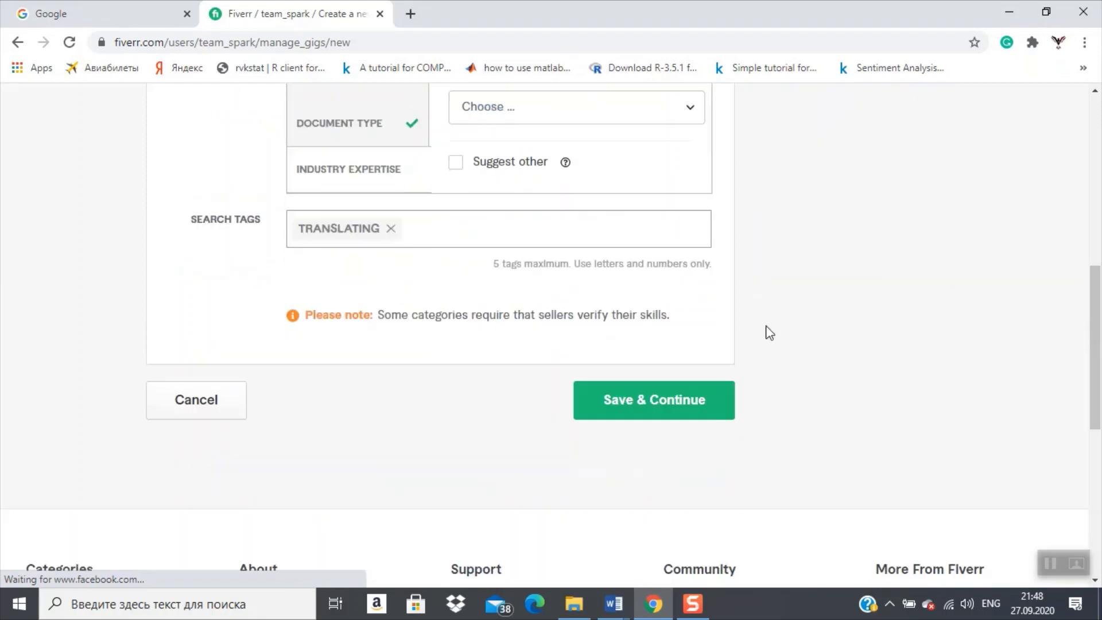
left_click(626, 399)
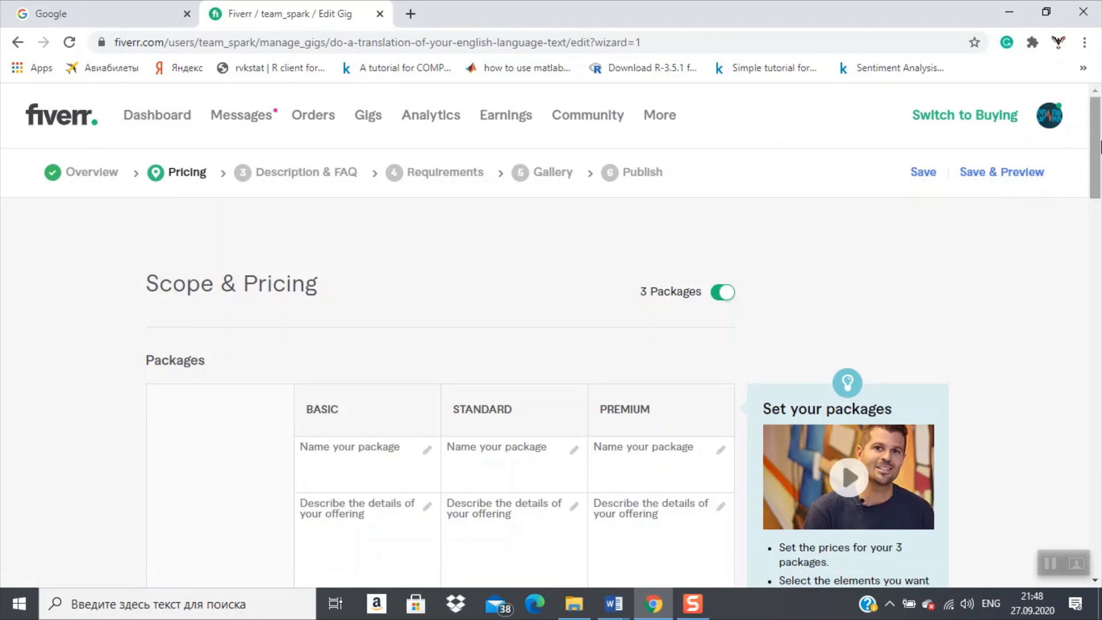
Step: Look over the name and description fields of the Basic, Standard and Premium packages
left_click_drag(1098, 146, 1092, 198)
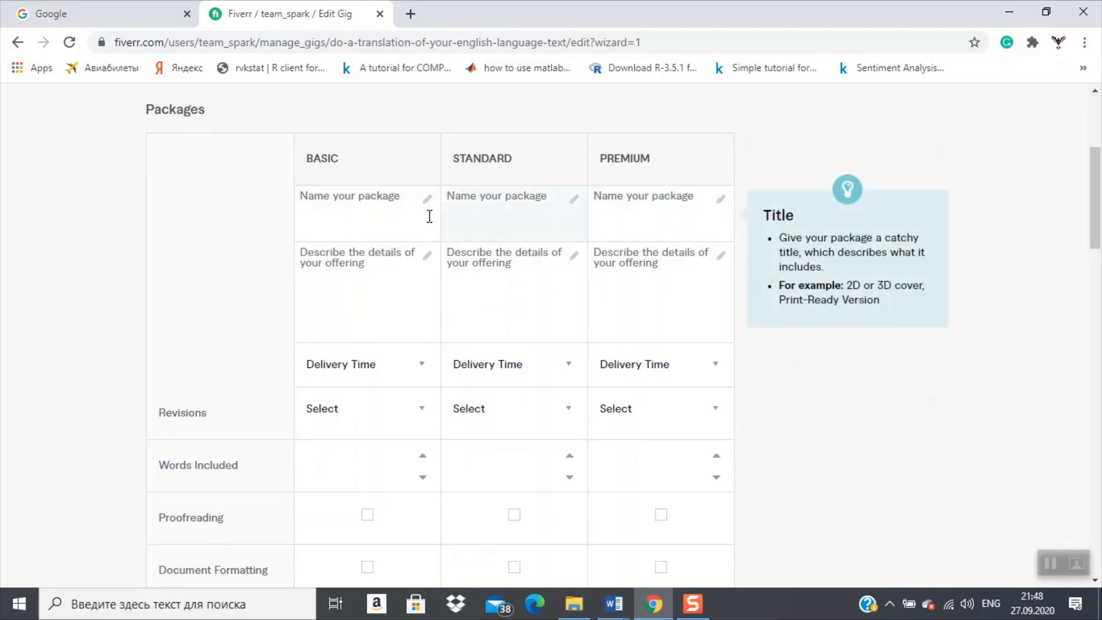
left_click(357, 207)
left_click(501, 201)
left_click(618, 198)
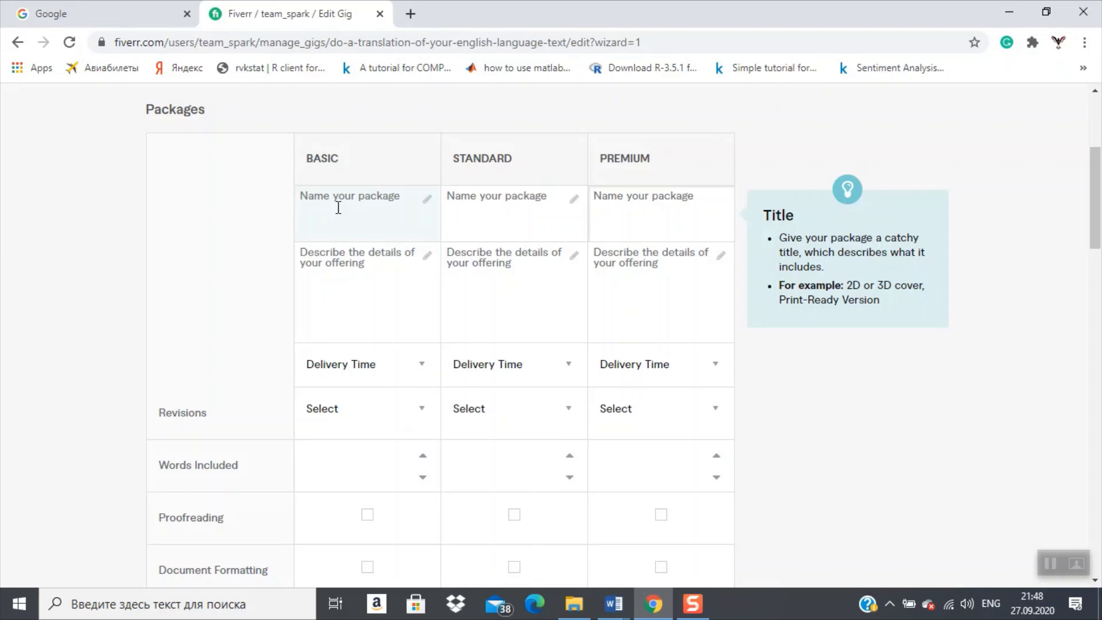
left_click(680, 243)
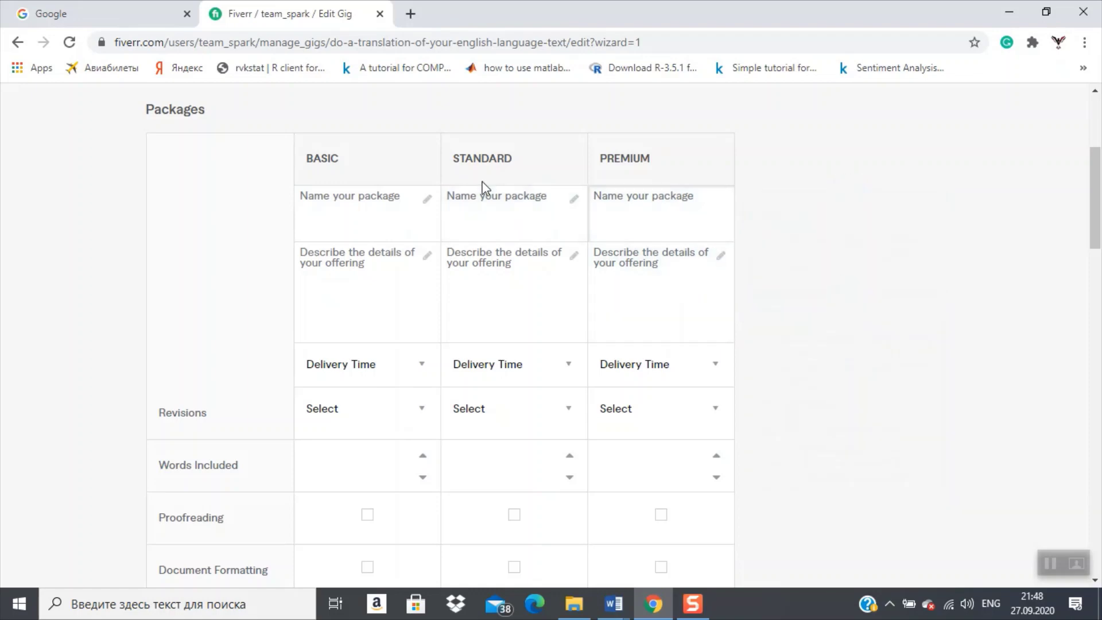
mouse_move(647, 332)
Step: Name the Basic package "Simple" and the Standard package "Complex"
left_click(347, 204)
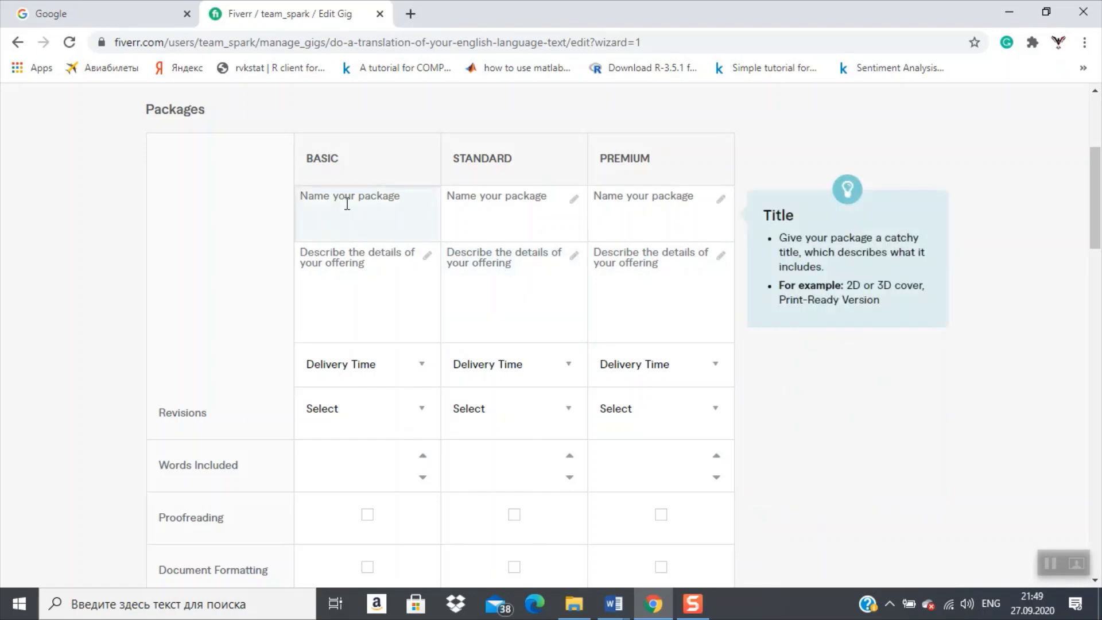
type("Simple")
key("Tab")
type("Co")
type("pl")
key("BackSpace")
key("BackSpace")
type("unt")
key("BackSpace")
key("BackSpace")
key("BackSpace")
type("mplet")
key("BackSpace")
type("x")
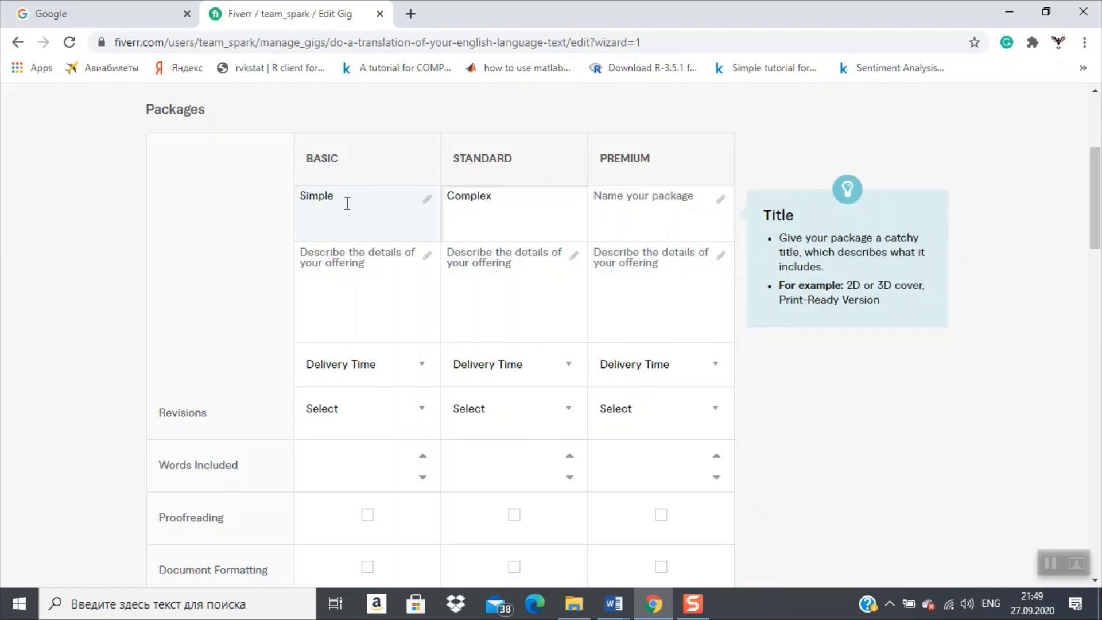
Step: Name the Premium package "Advanced"
key("Tab")
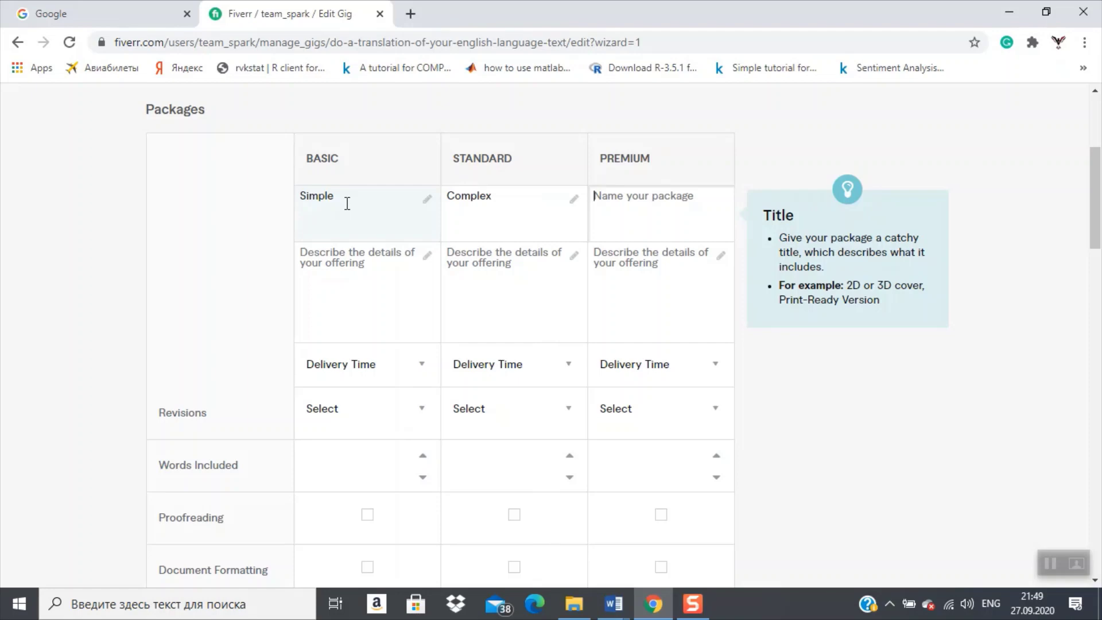
type("H")
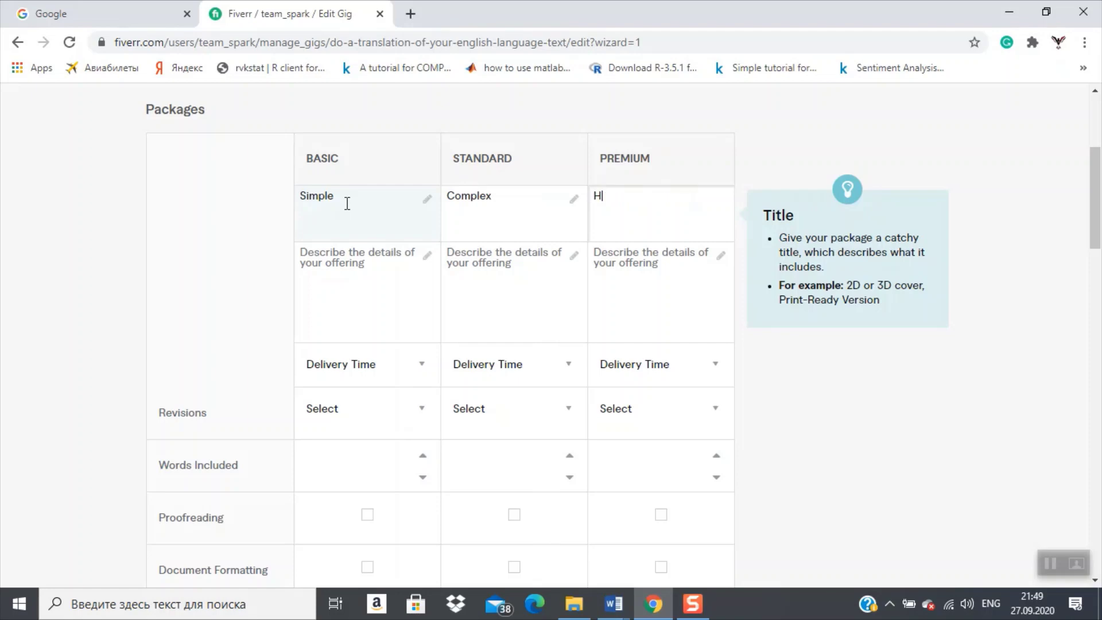
key("BackSpace")
type("Q")
key("BackSpace")
type("Advanced")
Step: Describe the Basic package's offering as "One resume consist of two pages"
left_click(339, 265)
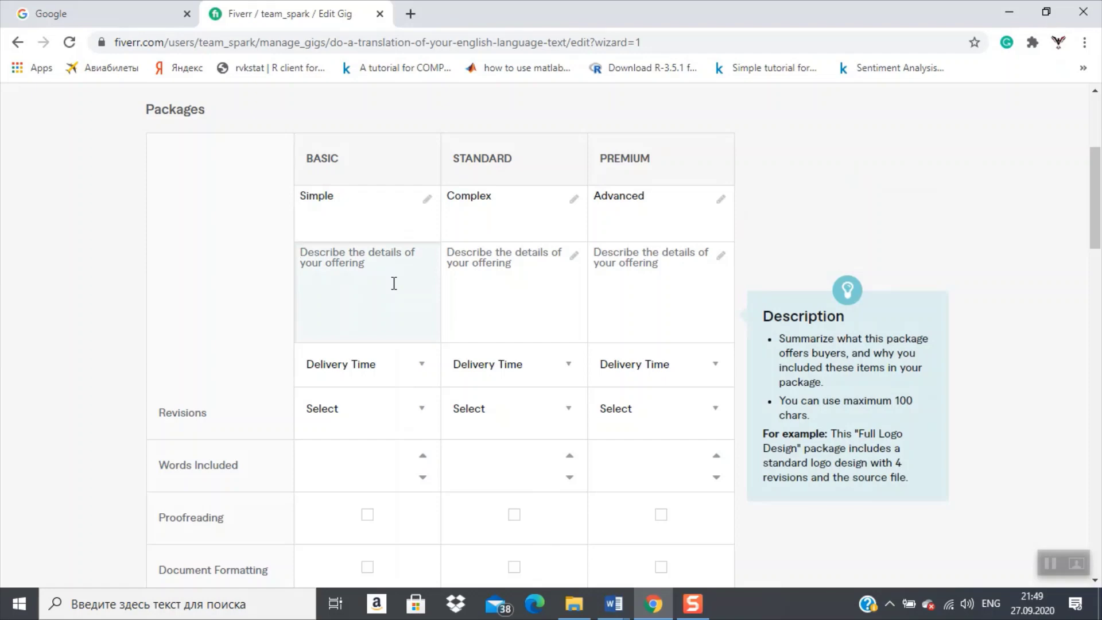
type("Ooo")
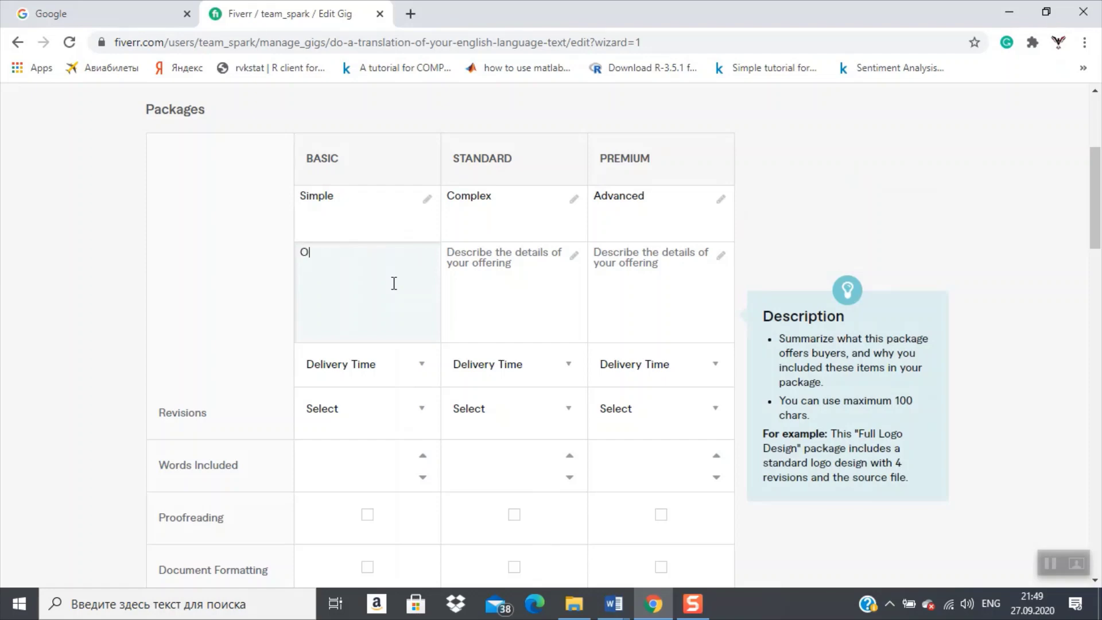
key("BackSpace")
key("BackSpace")
type("oo")
key("BackSpace")
key("BackSpace")
type("ne resume consitst of 2")
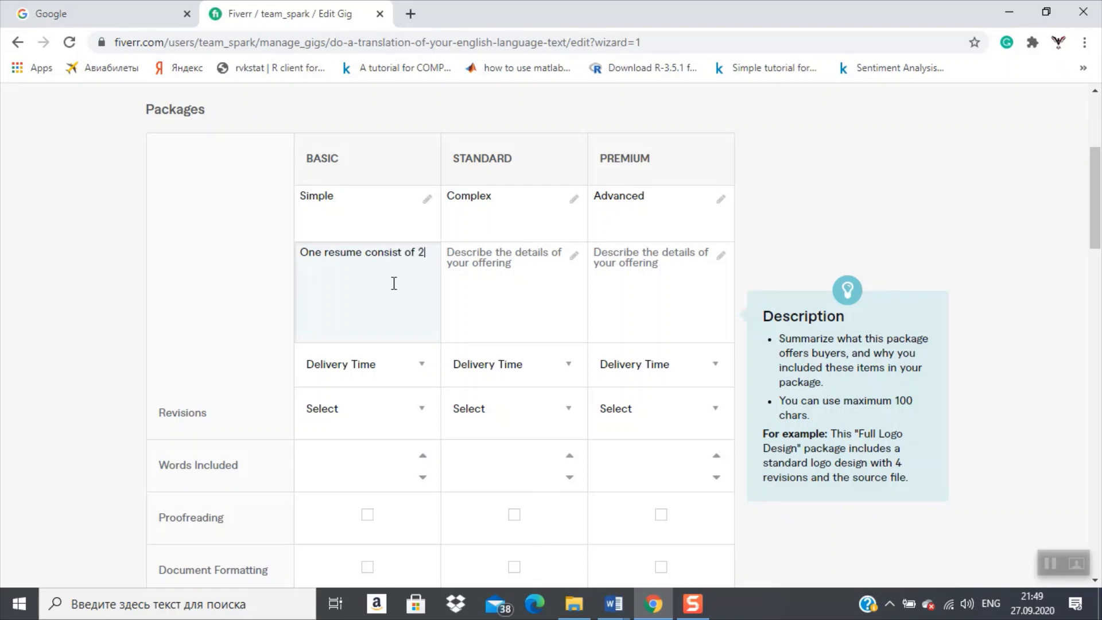
key("BackSpace")
type("two")
key("BackSpace")
key("BackSpace")
type("wo pages")
Step: Describe the Standard package's offering as "One resume consist of 4 pages"
key("Tab")
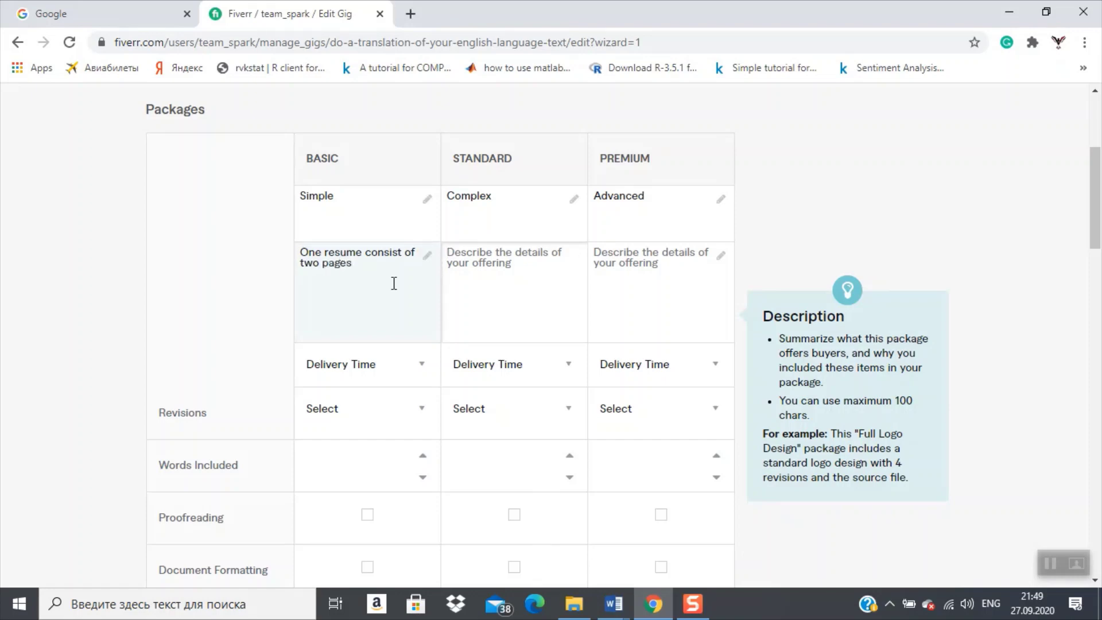
type("One")
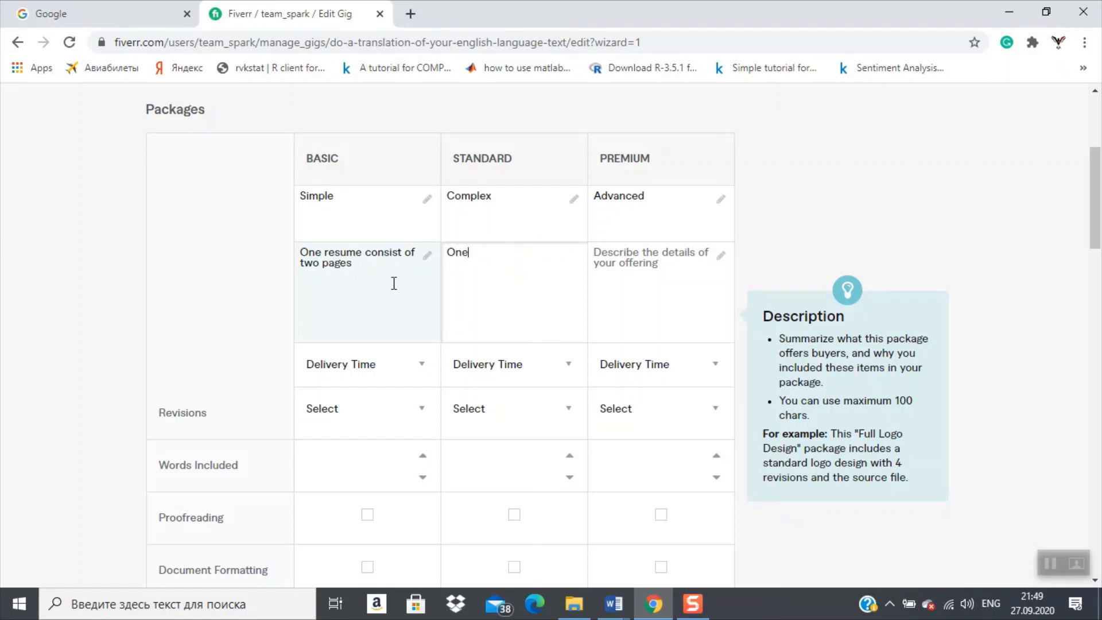
type(" resumen s")
key("BackSpace")
key("BackSpace")
key("BackSpace")
type("consist of ")
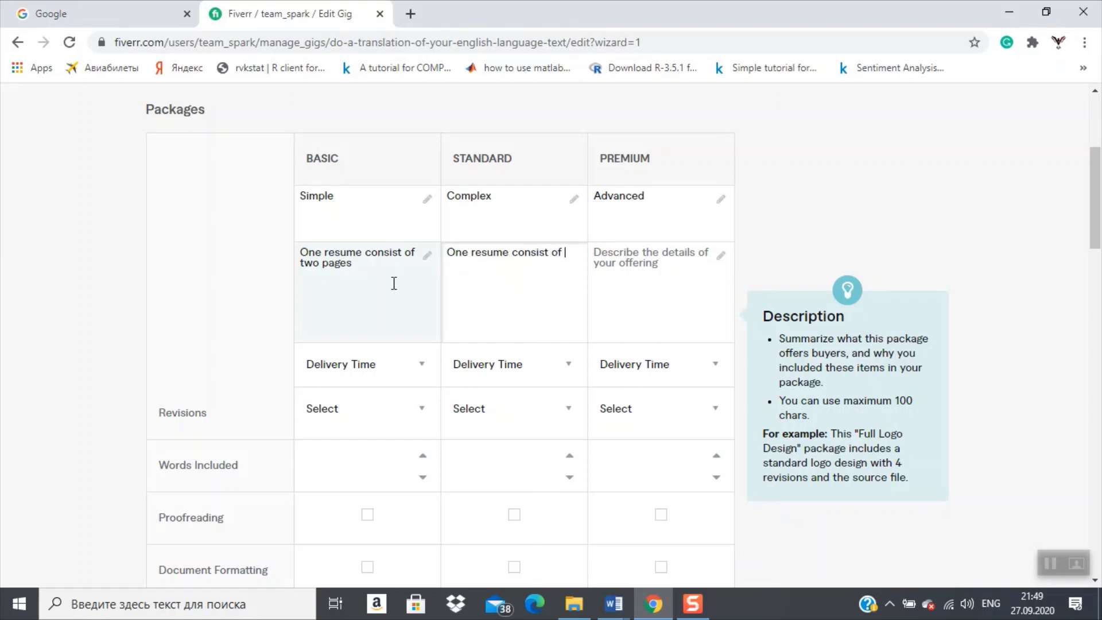
type("4 pages")
key("Tab")
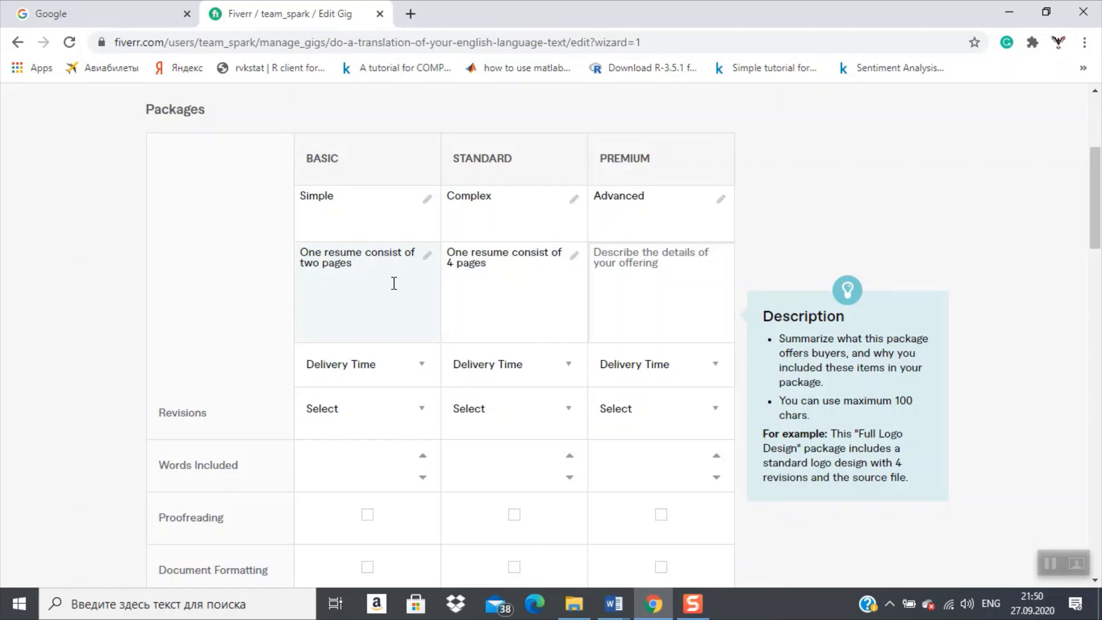
Step: Describe the Premium package's offering as "One resume consist of more than 4 pages"
type("One resume con")
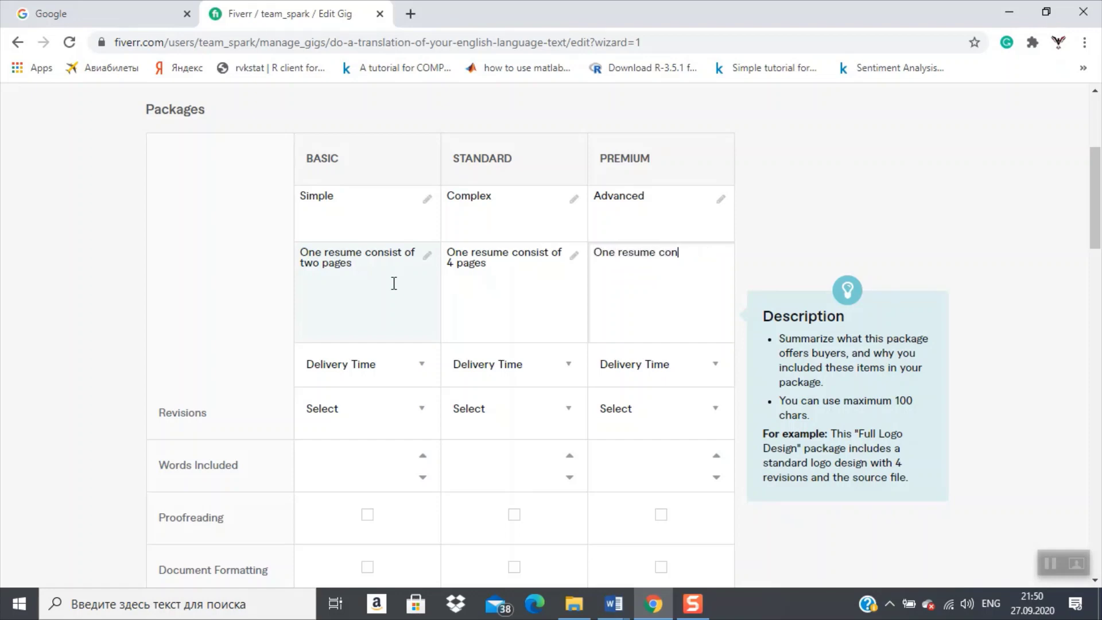
type("ss")
type("more than 4 pages")
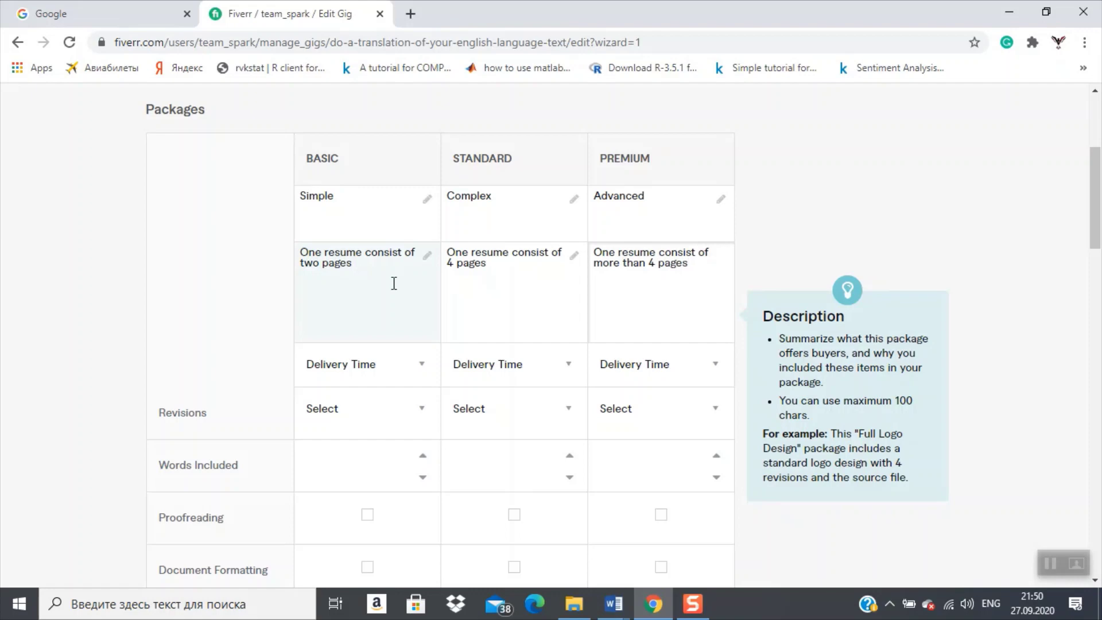
Step: Set the delivery time to 2 days for Basic, 4 days for Standard and 8 days for Premium
left_click(397, 372)
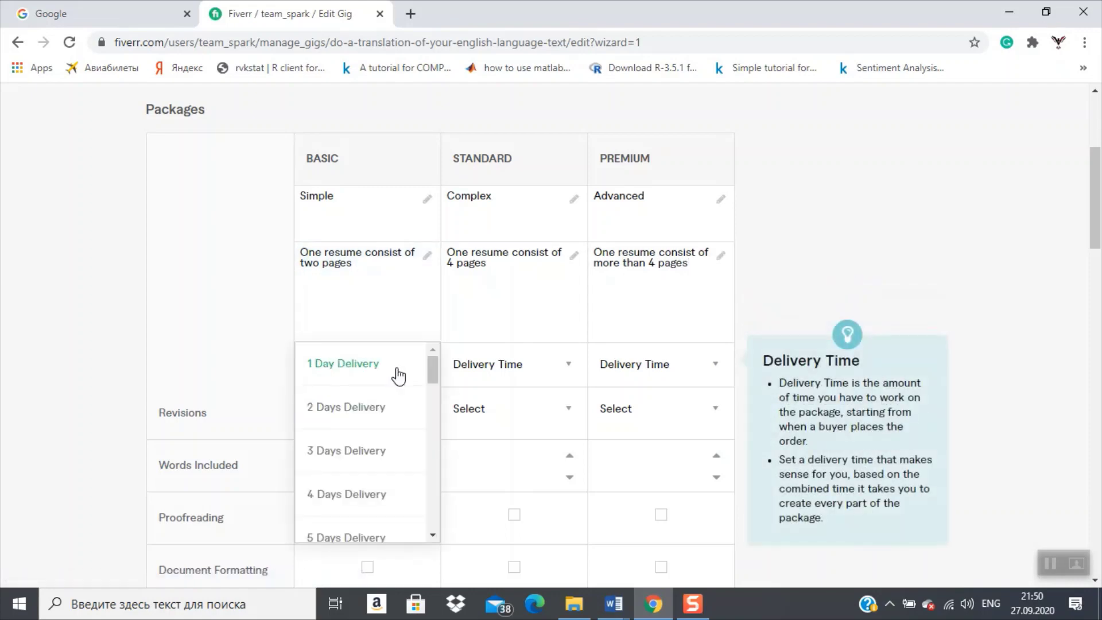
left_click(381, 411)
left_click(518, 370)
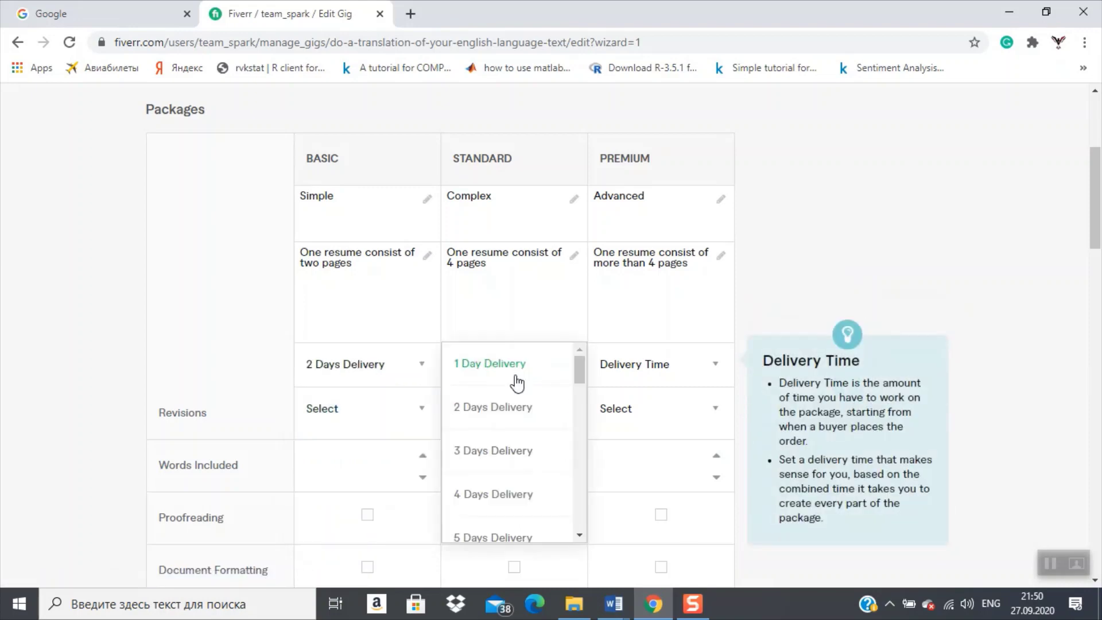
left_click(492, 494)
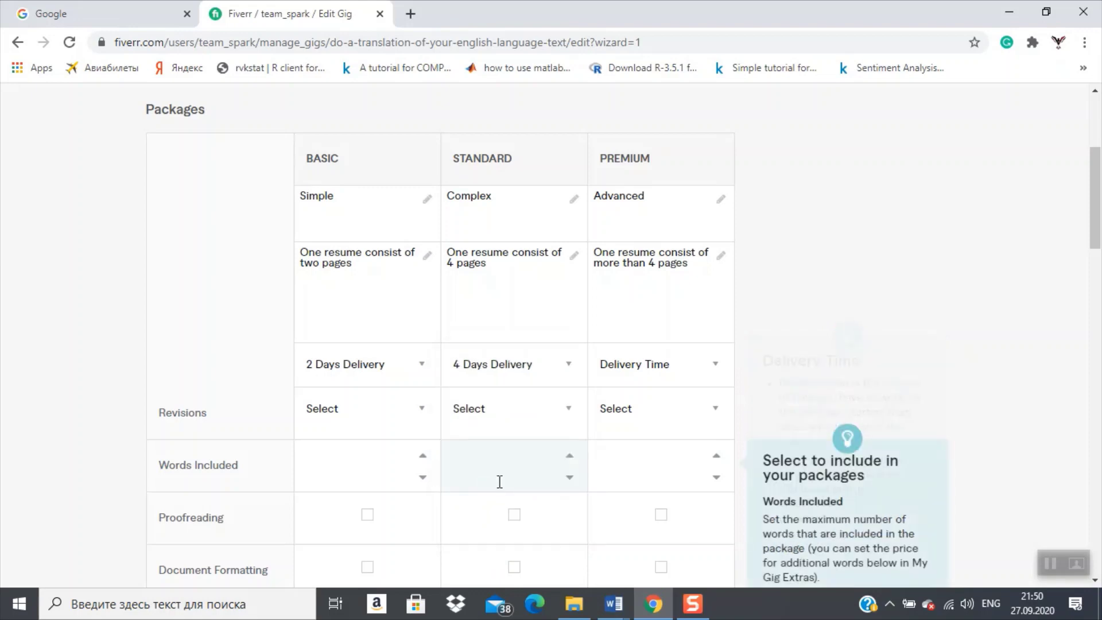
left_click(638, 378)
left_click_drag(727, 380, 728, 397)
left_click(656, 457)
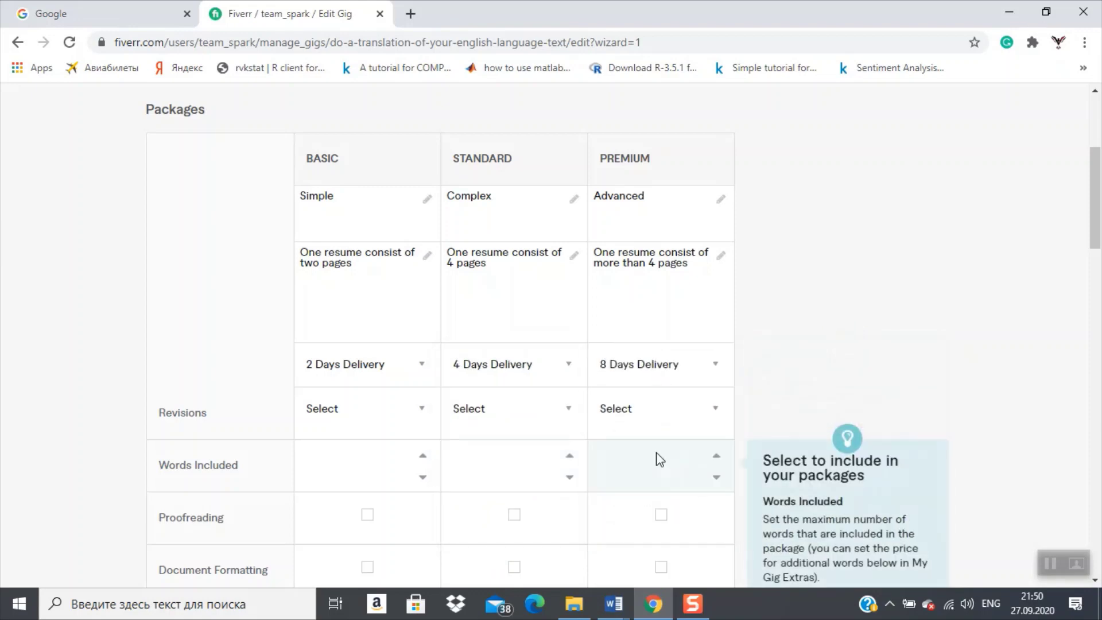
Step: Set the number of revisions to 1 for the Basic, Standard and Premium packages
left_click(339, 414)
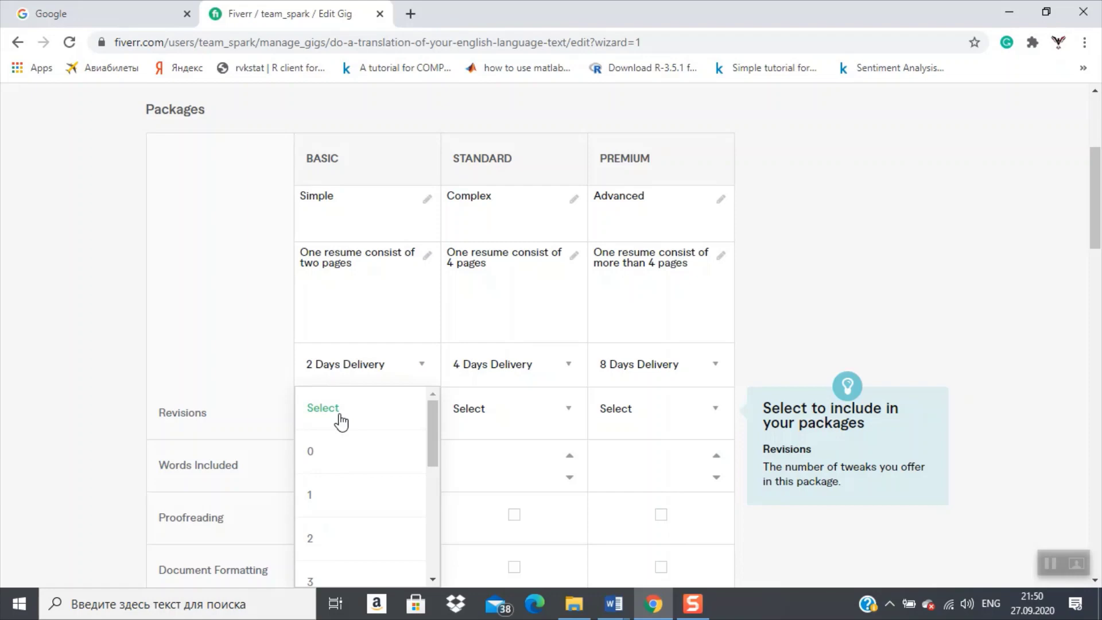
left_click(324, 495)
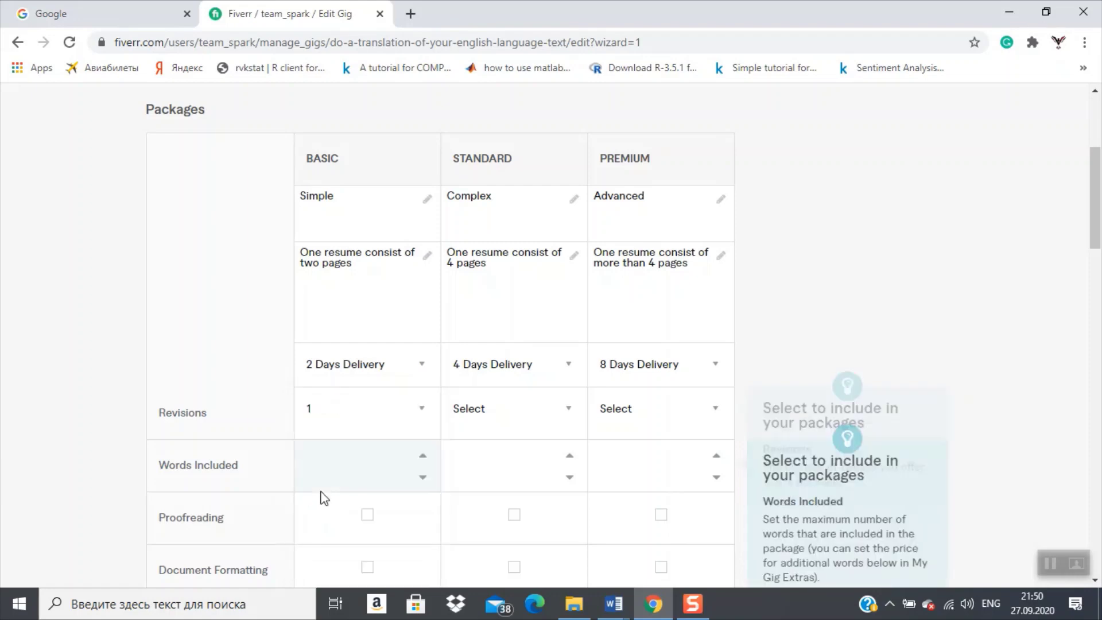
left_click(522, 426)
left_click(492, 494)
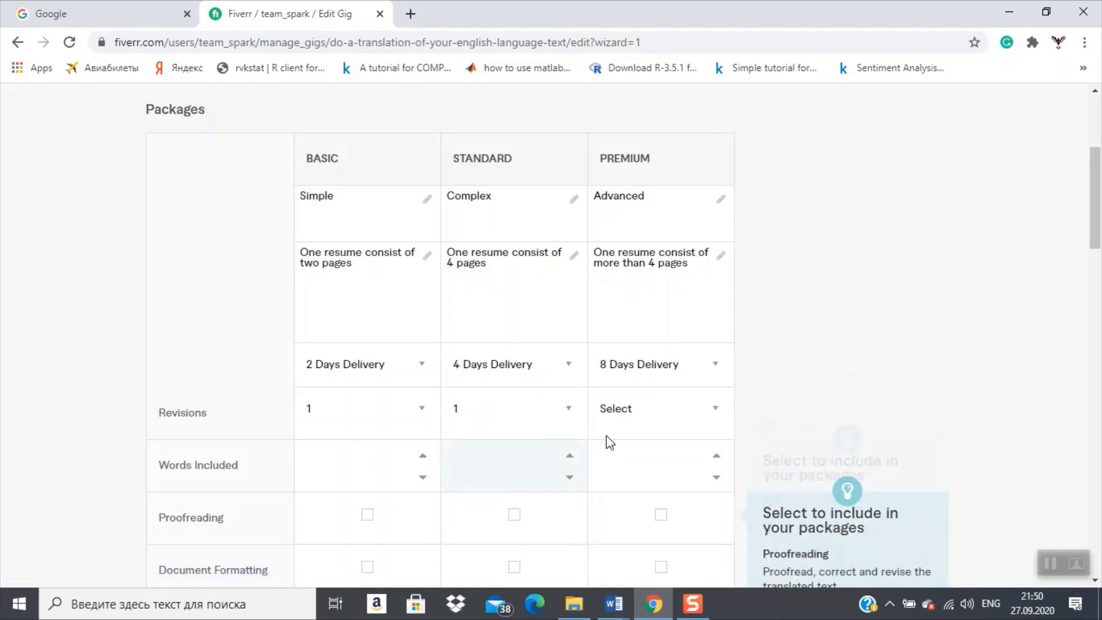
left_click(635, 425)
left_click(608, 497)
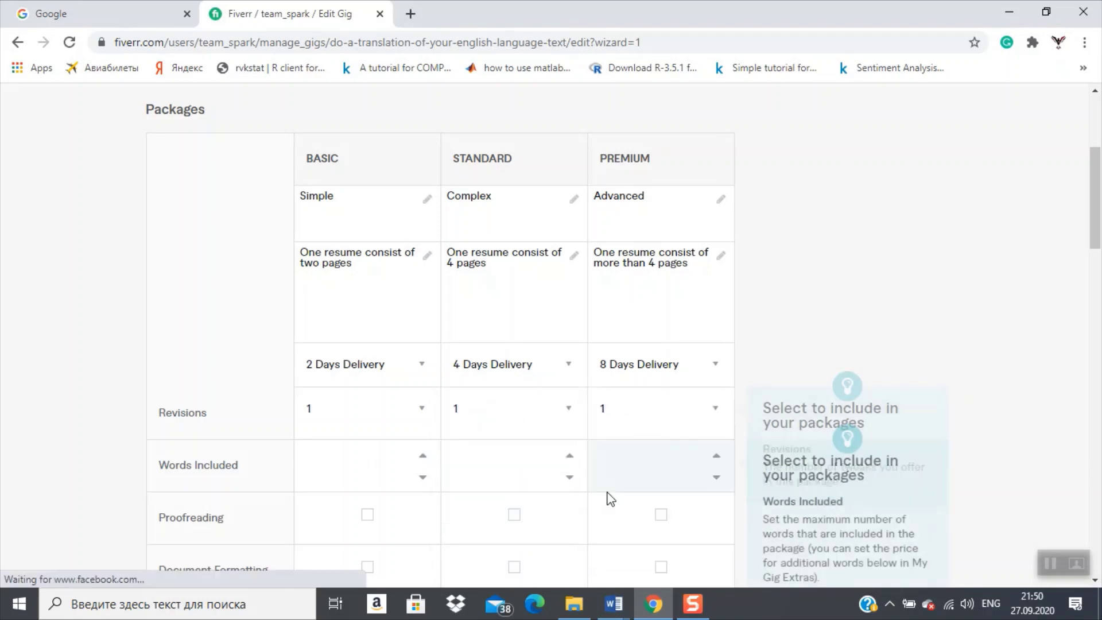
scroll(466, 273, "down", 3)
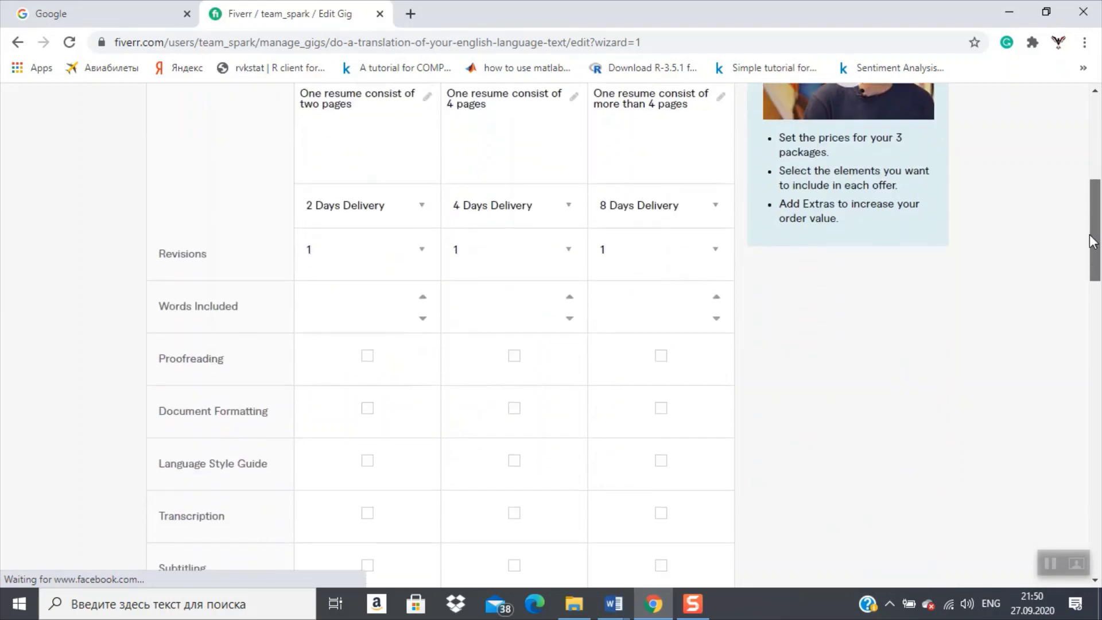
left_click(381, 293)
type("0")
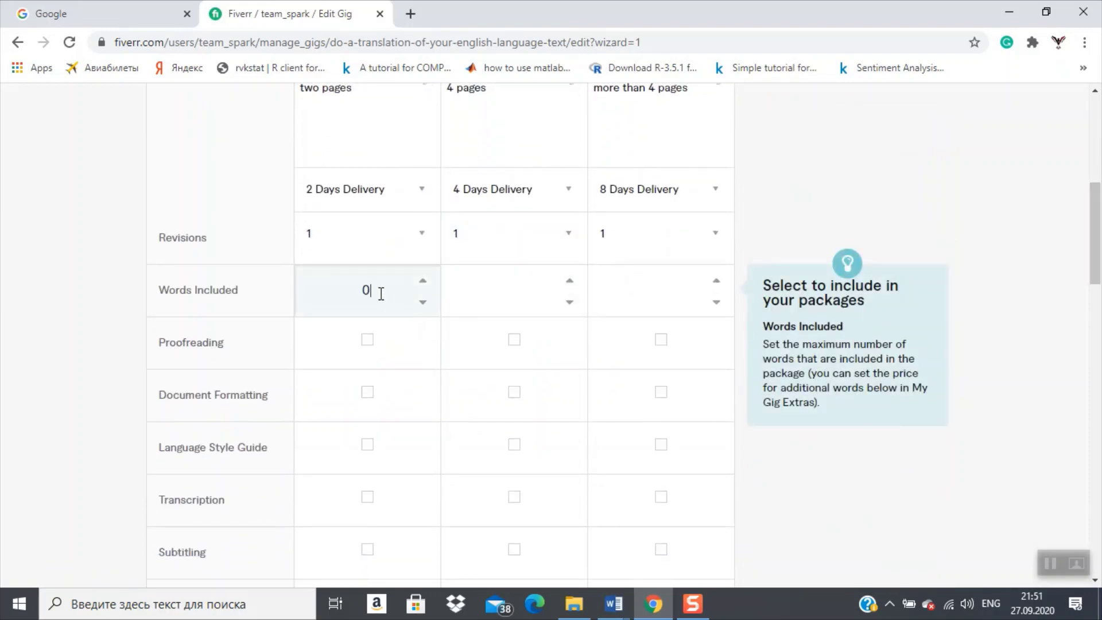
type("500")
key("BackSpace")
key("BackSpace")
key("BackSpace")
type("100")
key("BackSpace")
key("BackSpace")
key("BackSpace")
type("1")
key("BackSpace")
key("BackSpace")
Step: Set the words included in the Basic package to 117
left_click(421, 284)
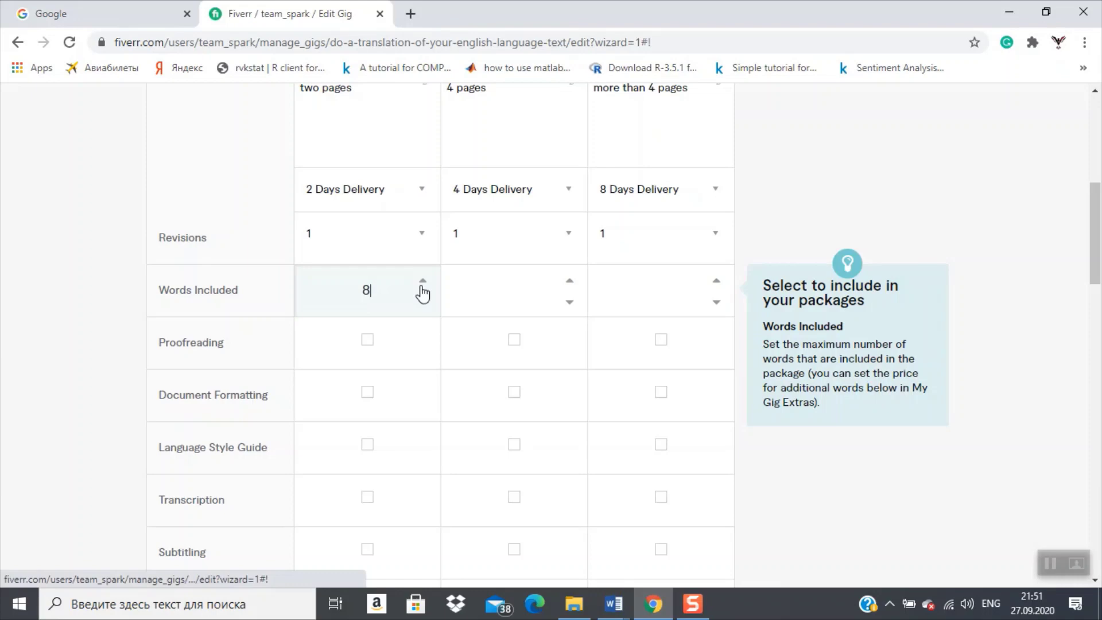
left_click(422, 281)
left_click(422, 281)
left_click(422, 281)
left_click_drag(421, 286, 421, 286)
Step: Set the words included to 286 for the Standard package and 347 for the Premium package
left_click(570, 281)
left_click(570, 281)
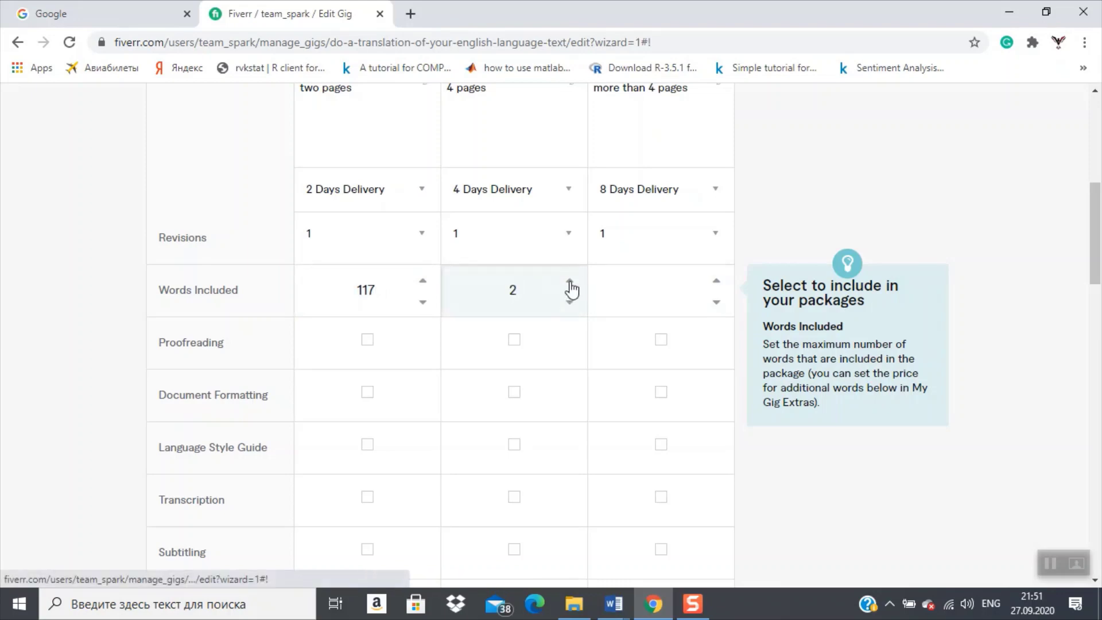
left_click(569, 281)
left_click_drag(570, 281, 570, 281)
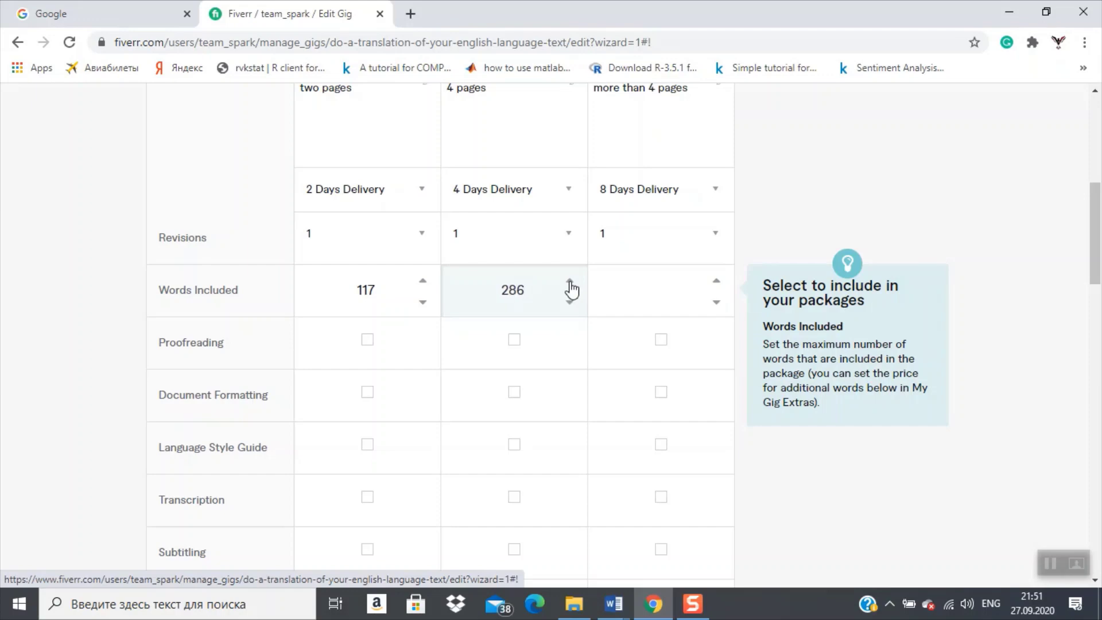
left_click(716, 282)
left_click_drag(716, 282, 716, 282)
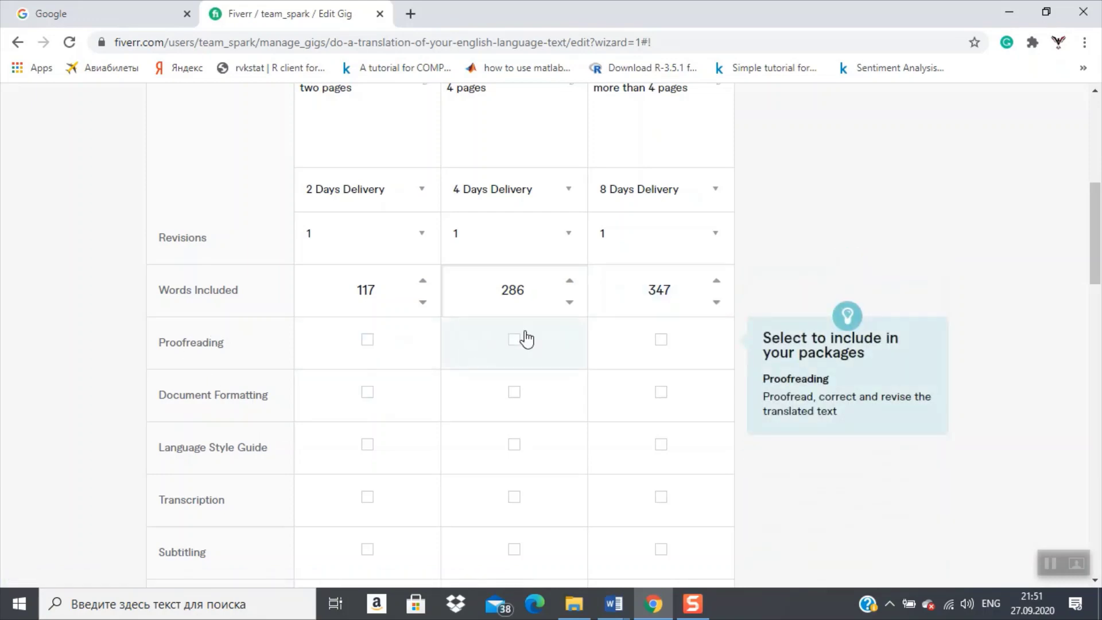
Step: Include Proofreading in the Premium package and Document Formatting in both the Standard and Premium packages
left_click(661, 339)
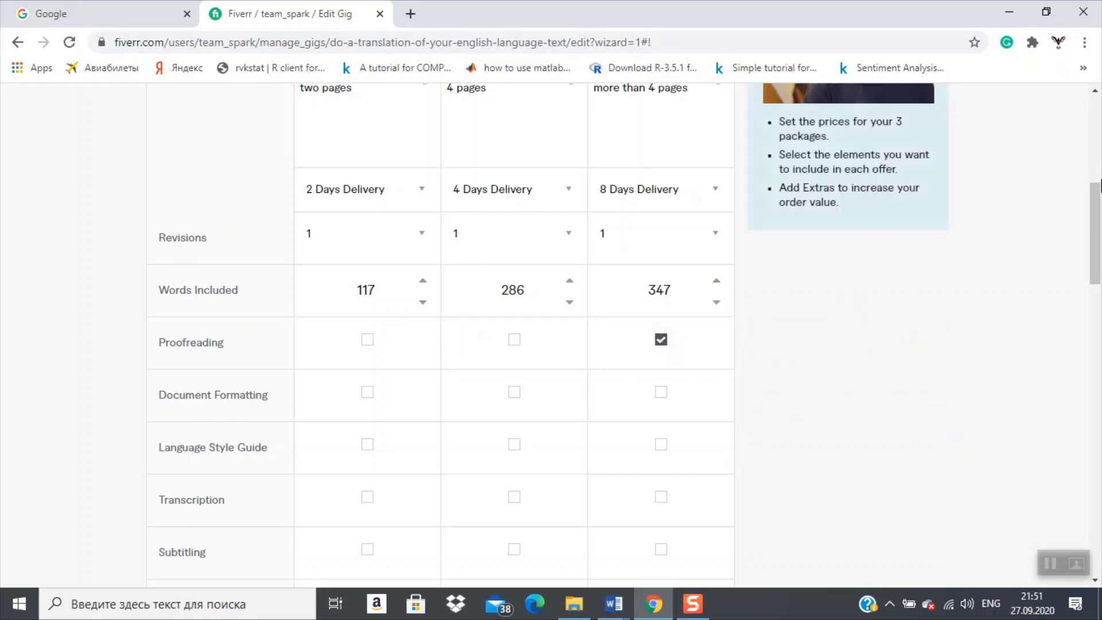
left_click_drag(1093, 202, 1093, 232)
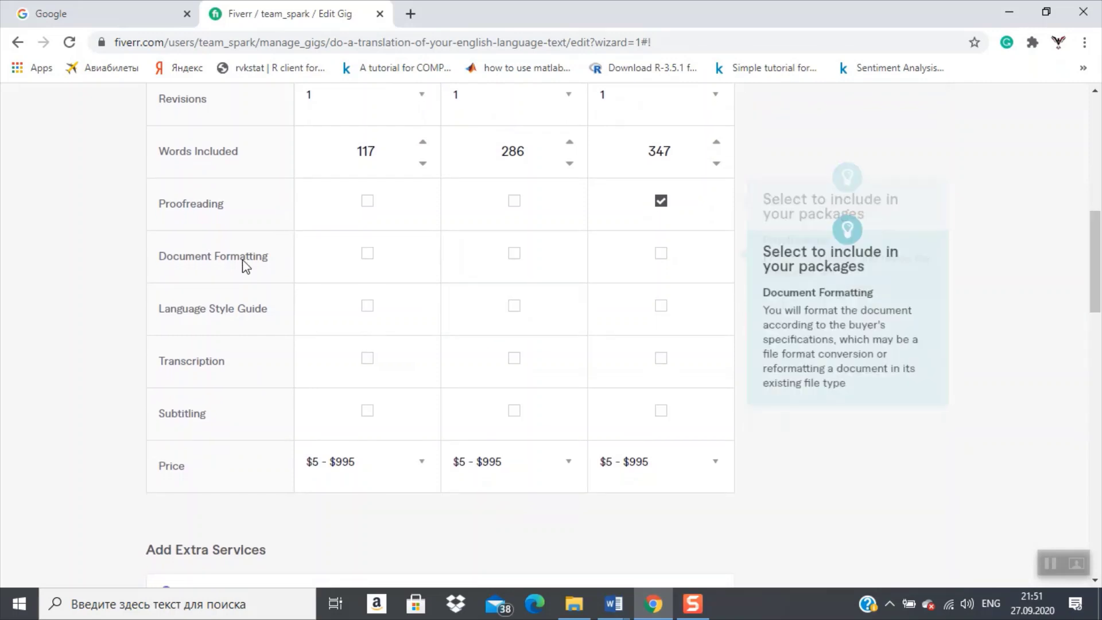
left_click(514, 261)
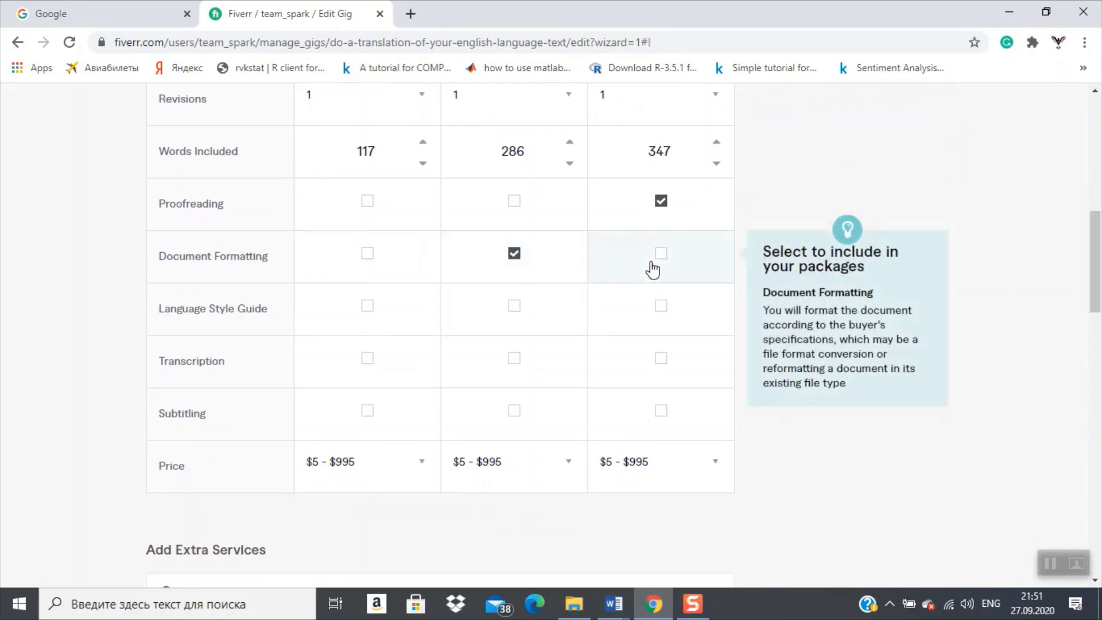
left_click(665, 266)
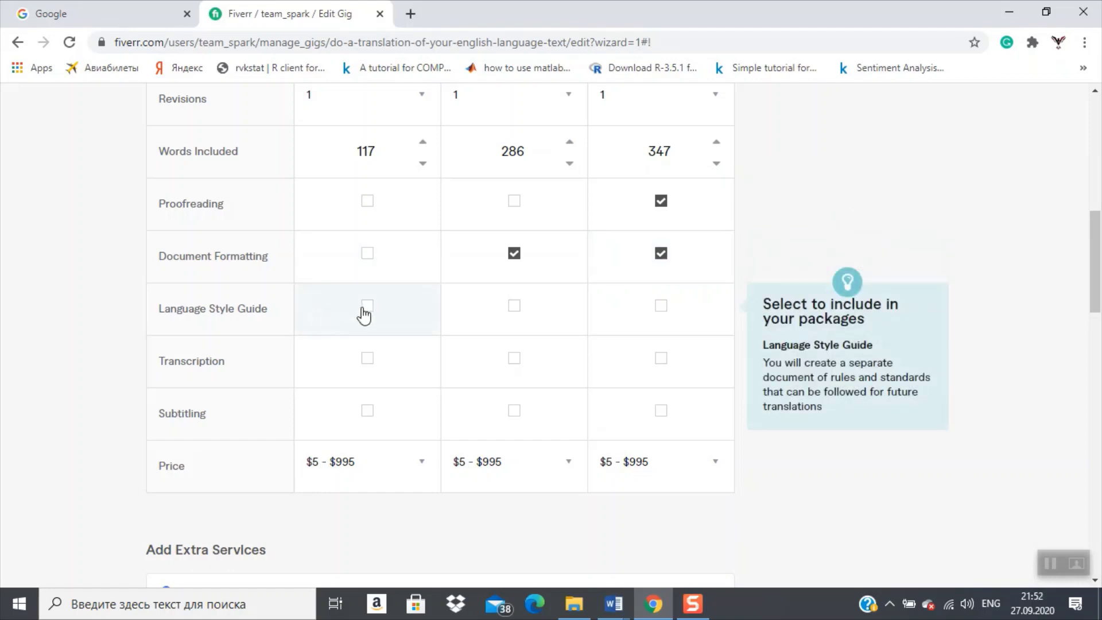
Step: Include Language Style Guide and Subtitling in the Premium package, and Transcription in both the Standard and Premium packages
left_click(666, 313)
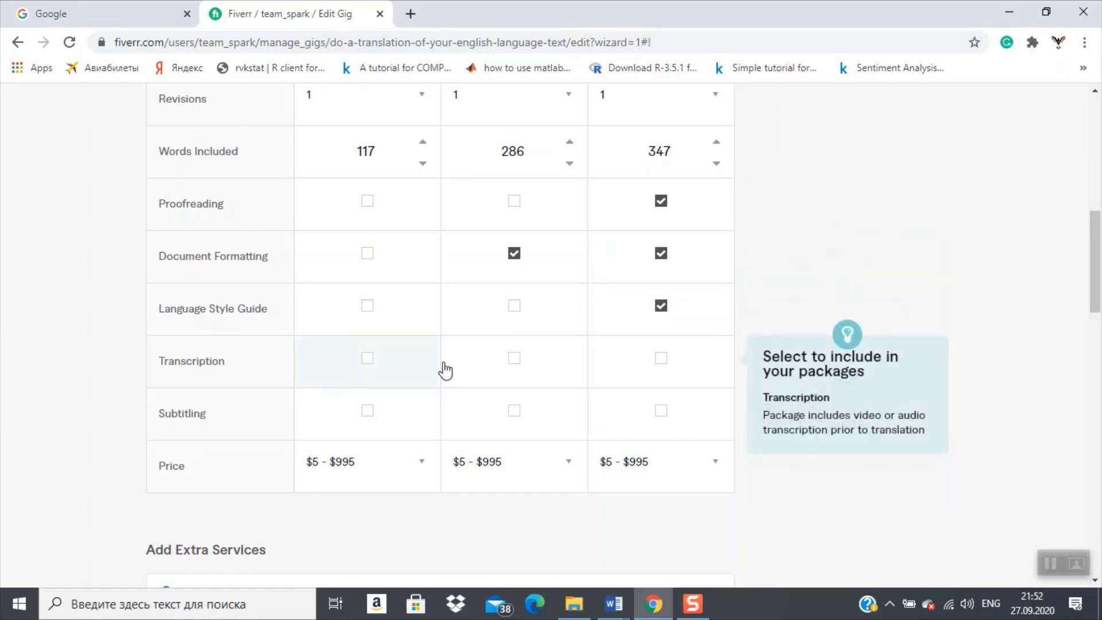
left_click(519, 360)
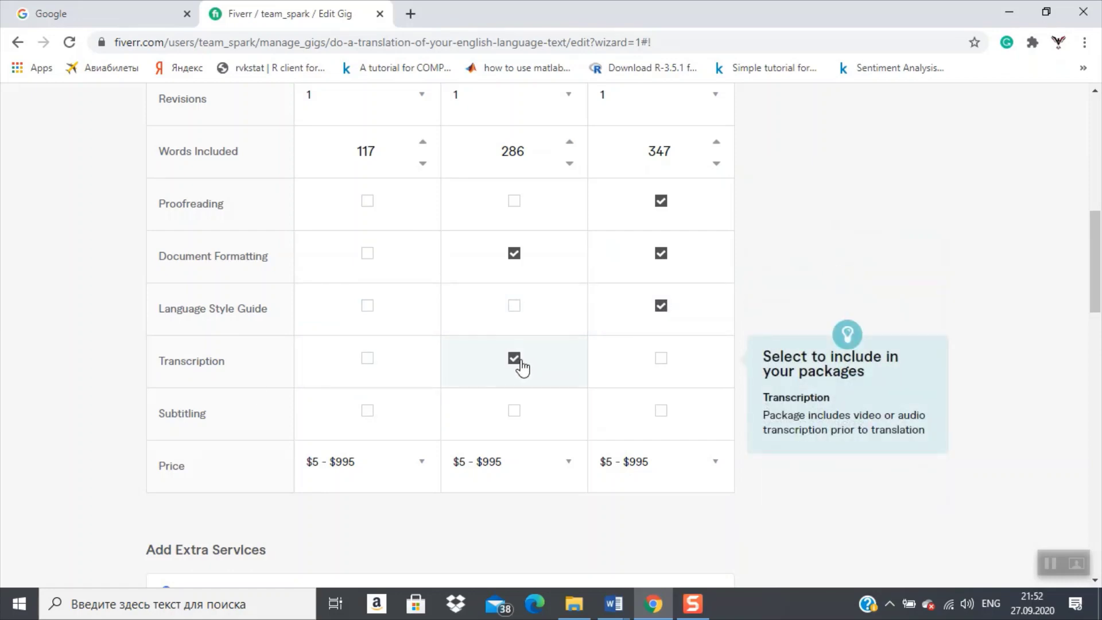
left_click(665, 366)
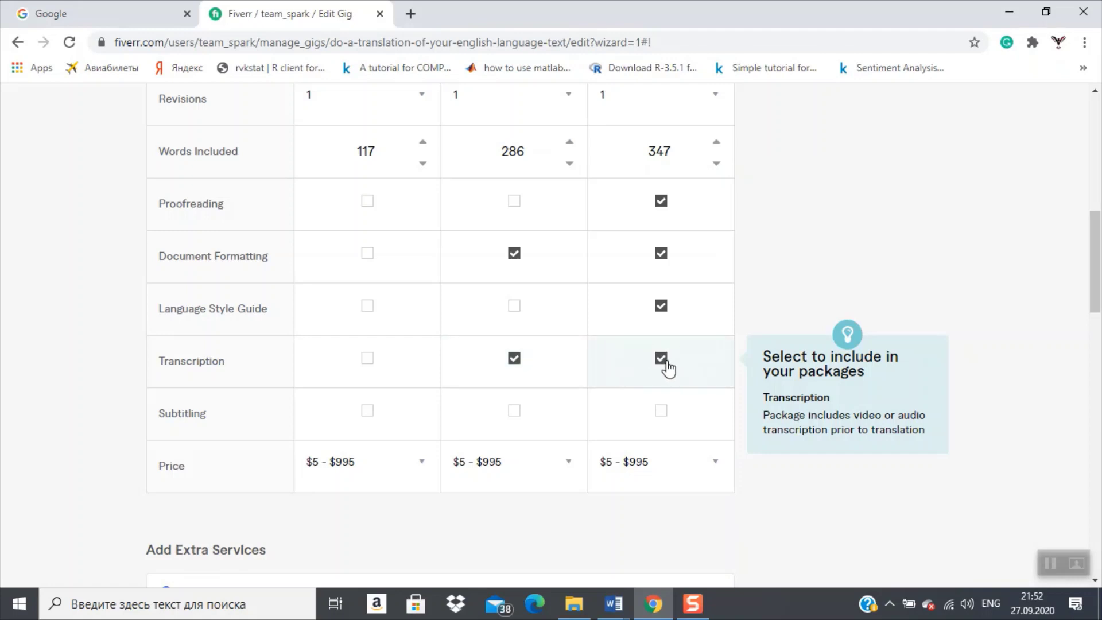
left_click(661, 412)
Step: Price the Basic package at $20, the Standard package at $35 and the Premium package at $65
left_click_drag(1093, 290, 1096, 324)
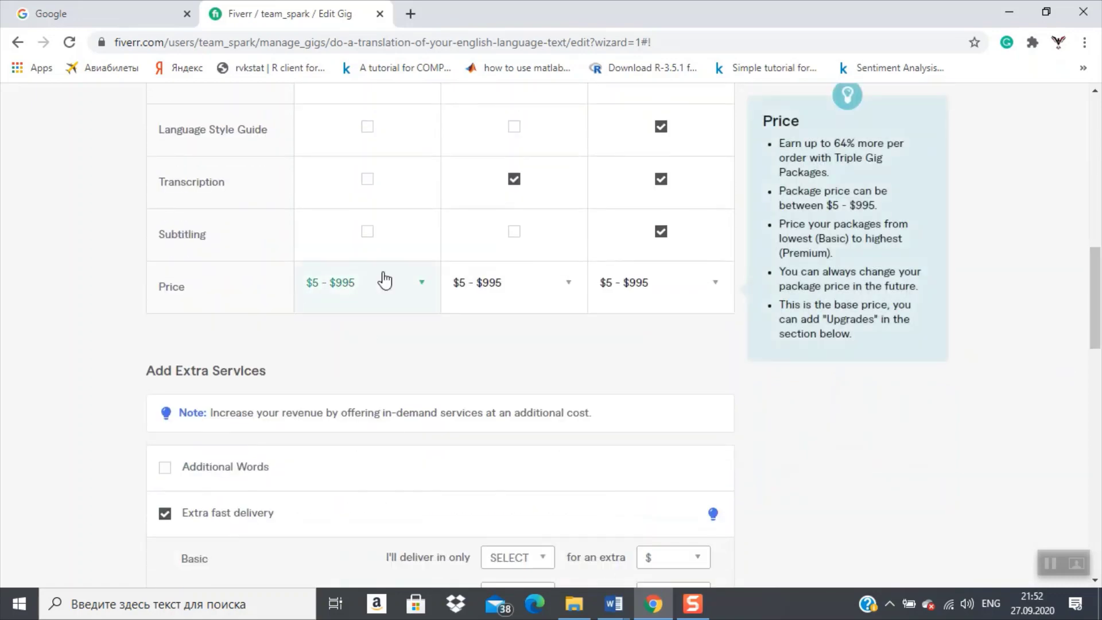
left_click(422, 284)
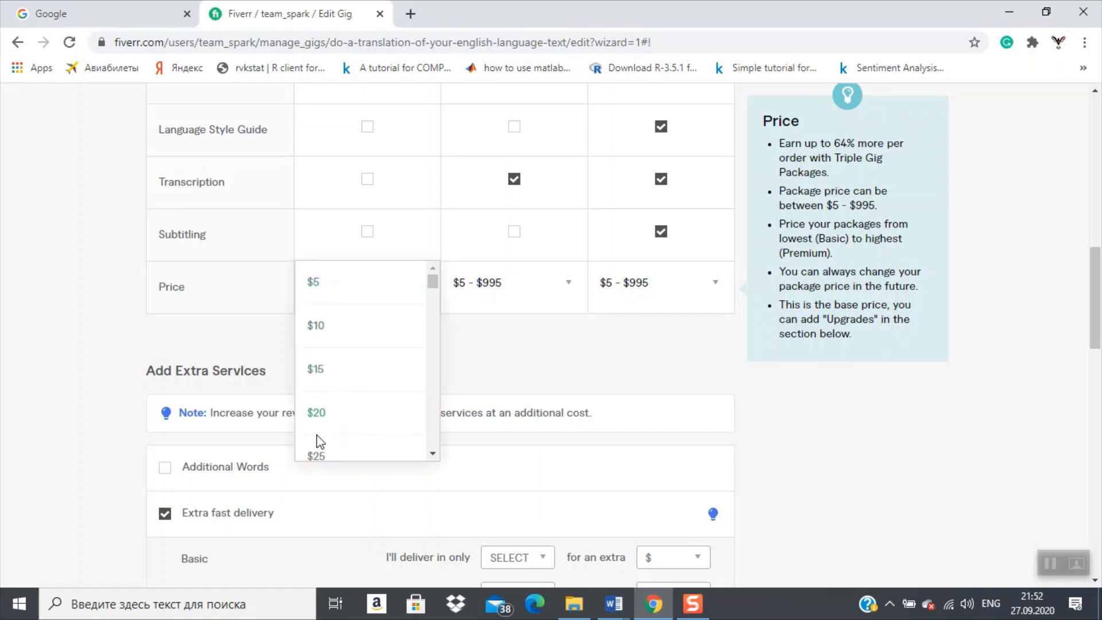
left_click(317, 413)
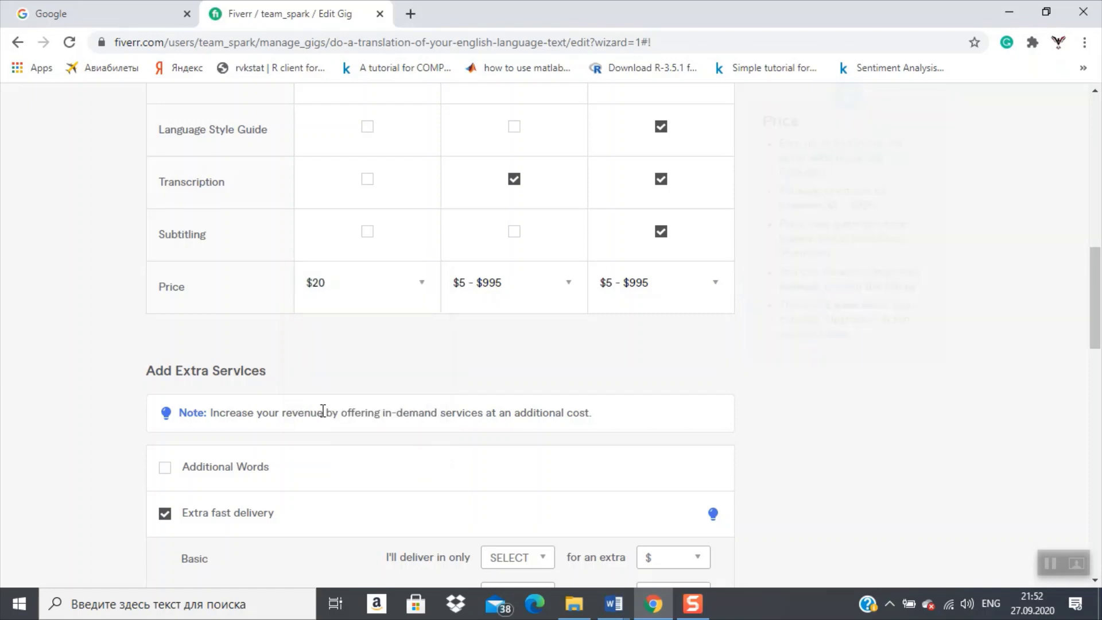
left_click(510, 292)
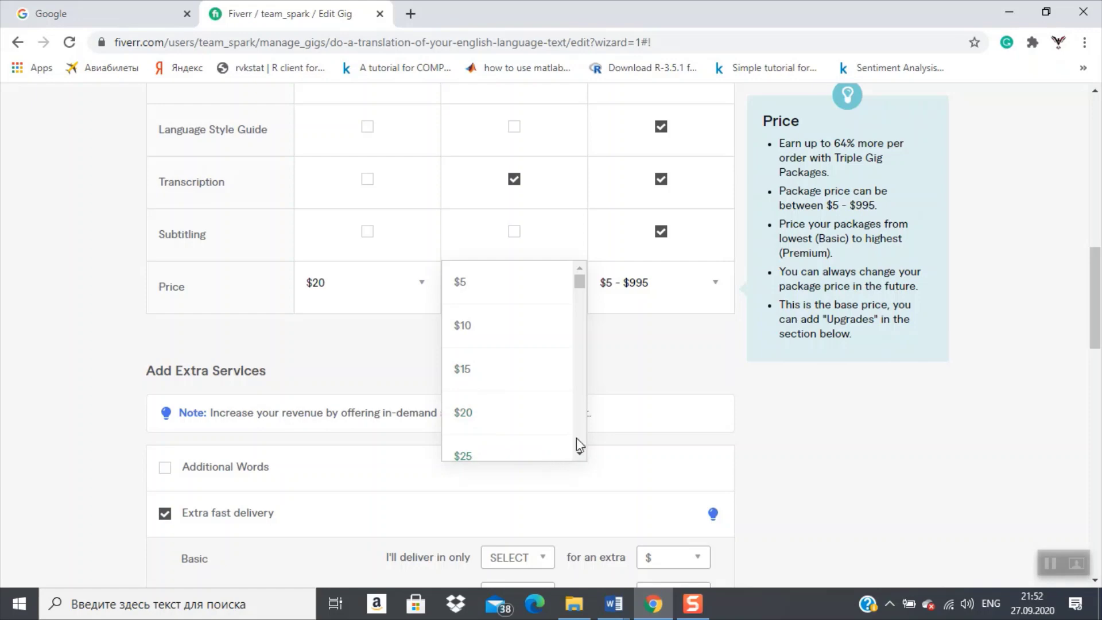
scroll(574, 445, "down", 3)
left_click(467, 384)
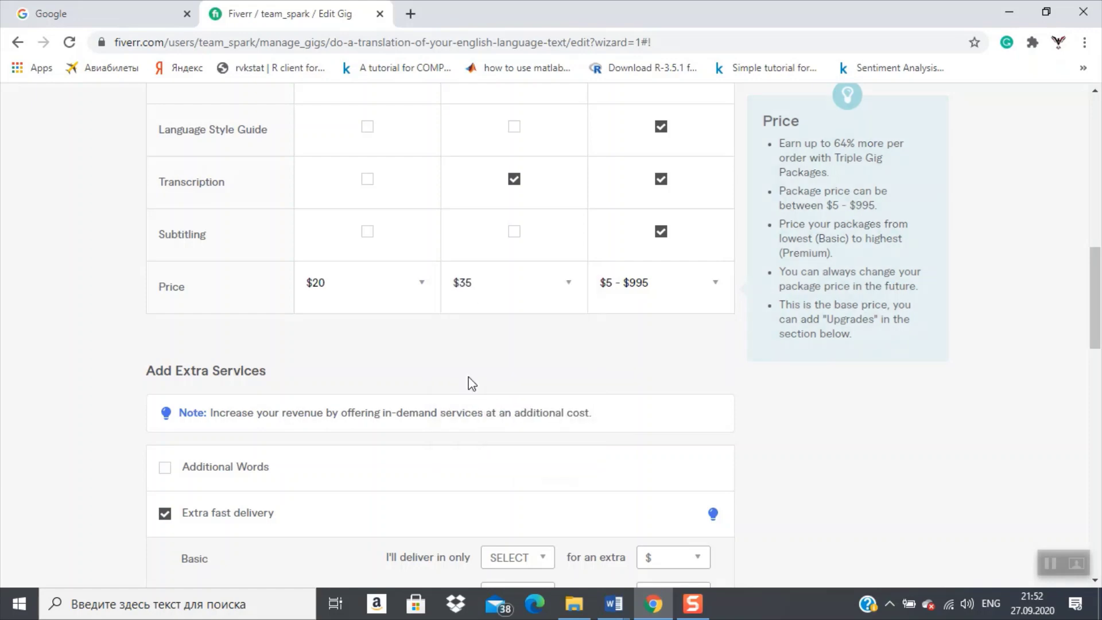
left_click(677, 289)
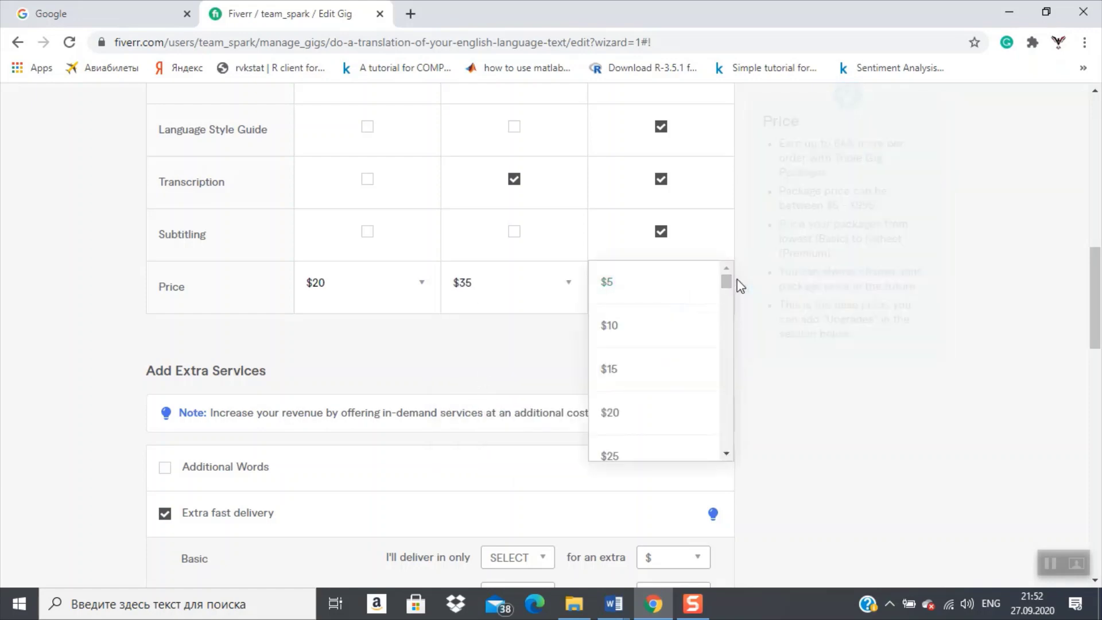
left_click_drag(728, 282, 728, 294)
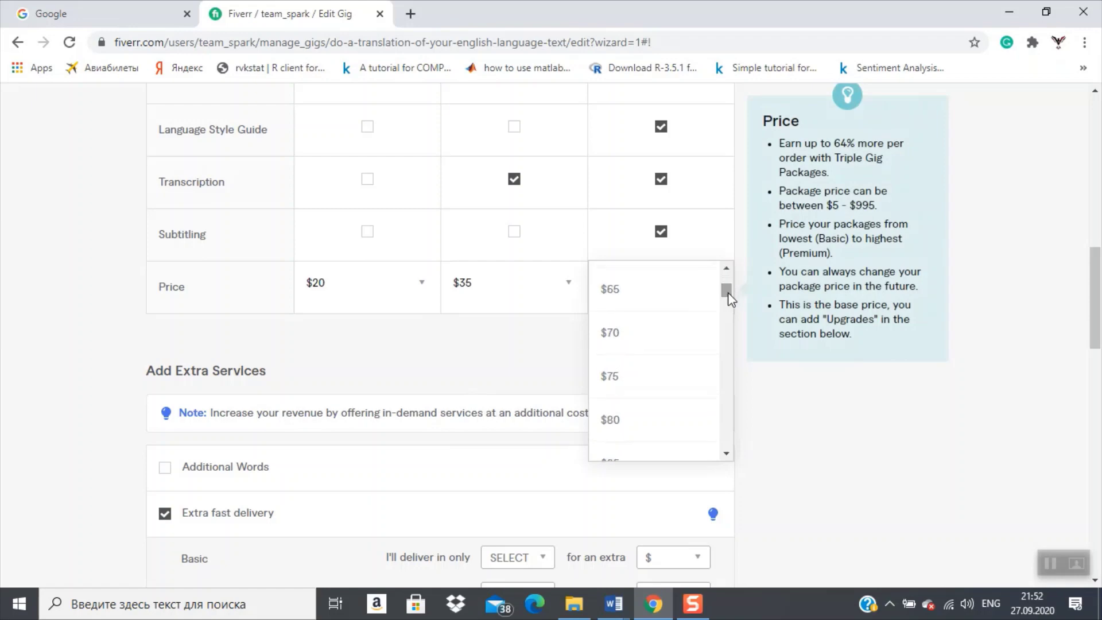
left_click(613, 291)
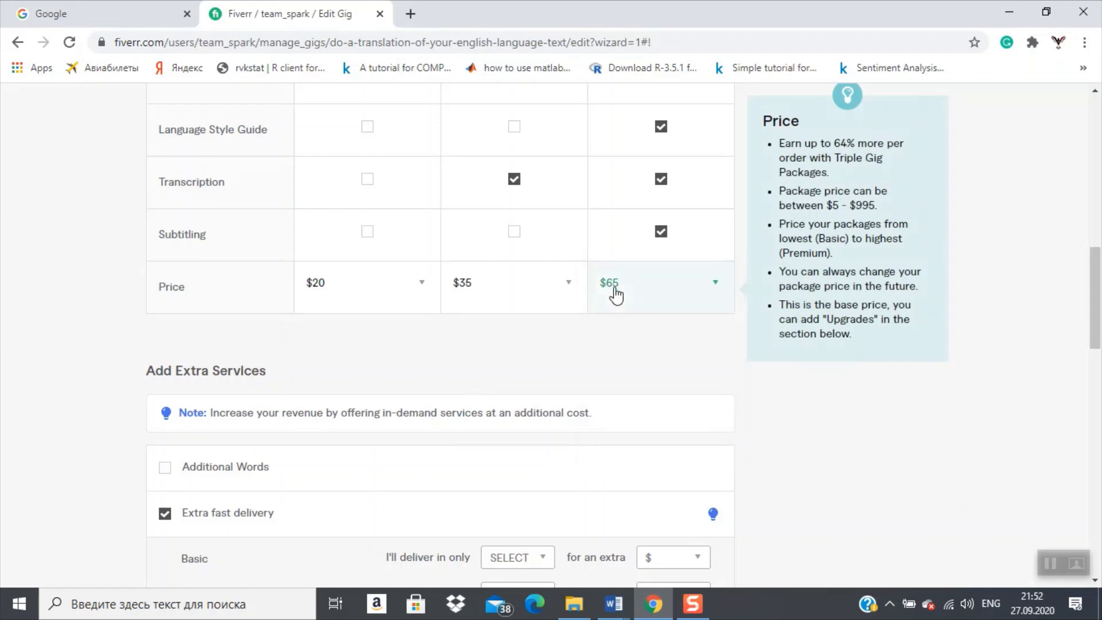
Step: Try to save the scope and pricing settings and continue to the next gig section
left_click_drag(1097, 327, 1094, 381)
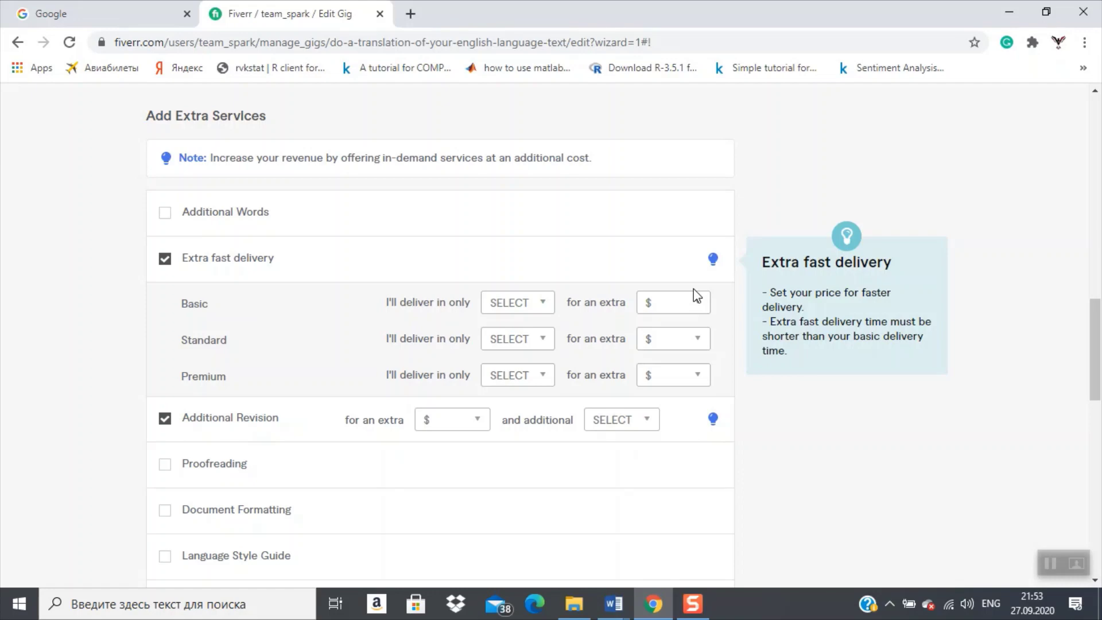
left_click_drag(1097, 353, 1099, 414)
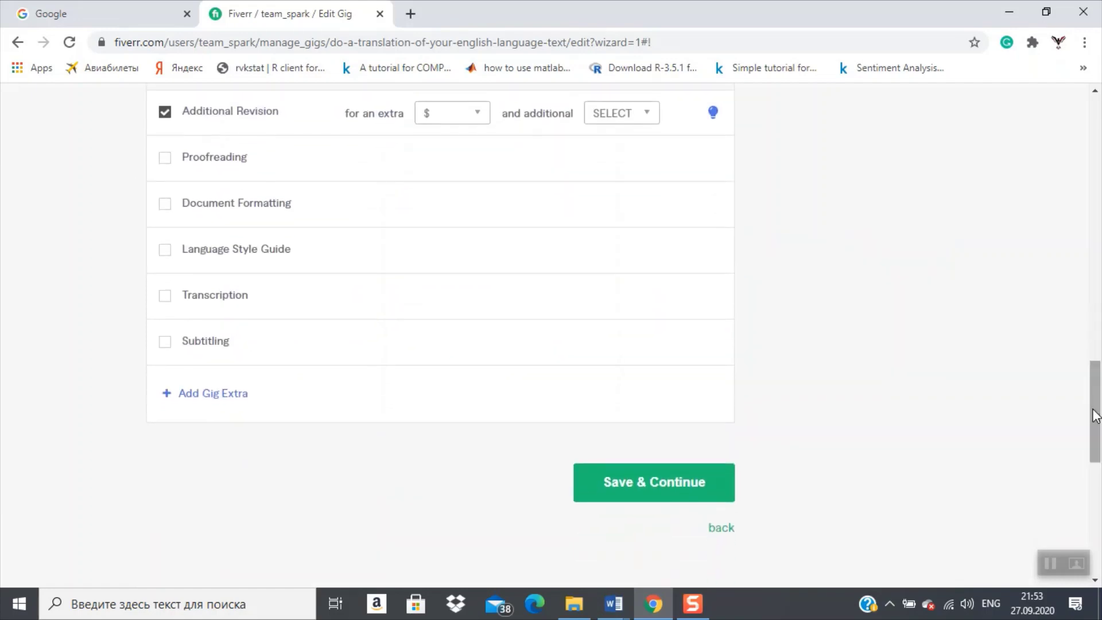
left_click(639, 491)
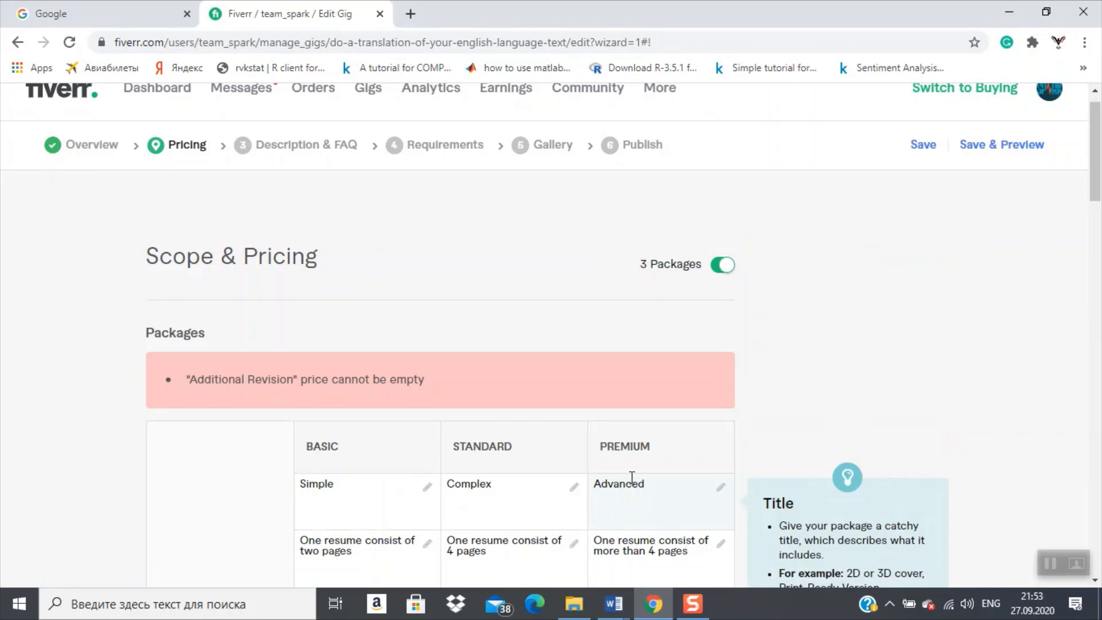
Step: Price the Additional Revision extra at $15 with 2 additional days and try to save the pricing section
left_click_drag(1097, 172, 1075, 386)
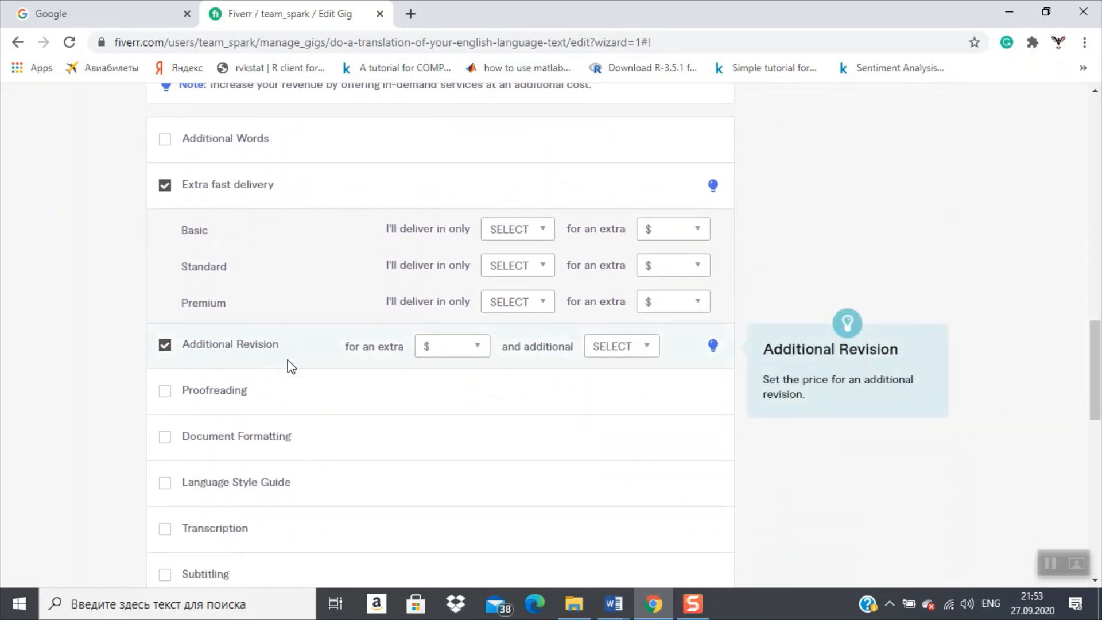
left_click(479, 350)
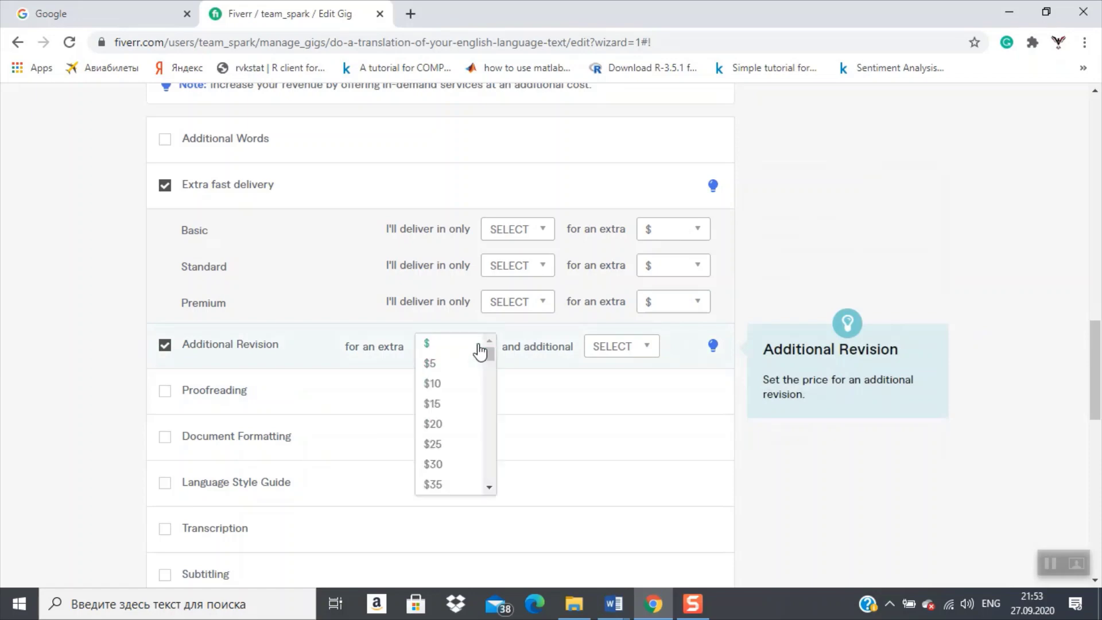
left_click(434, 409)
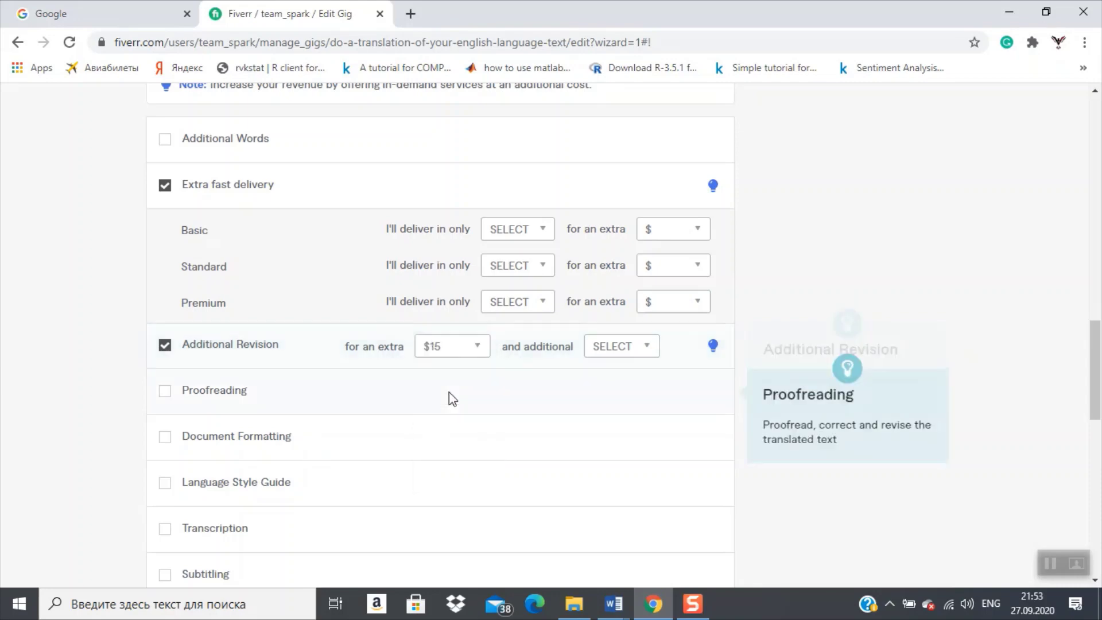
left_click(648, 347)
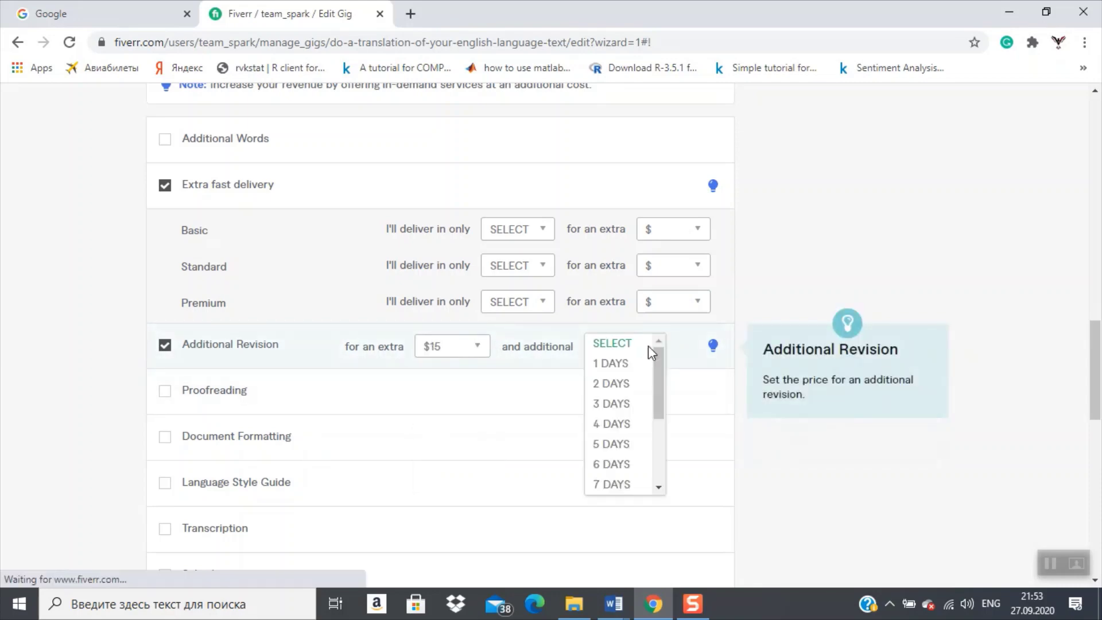
left_click(619, 392)
left_click_drag(1100, 362, 1090, 428)
left_click(670, 380)
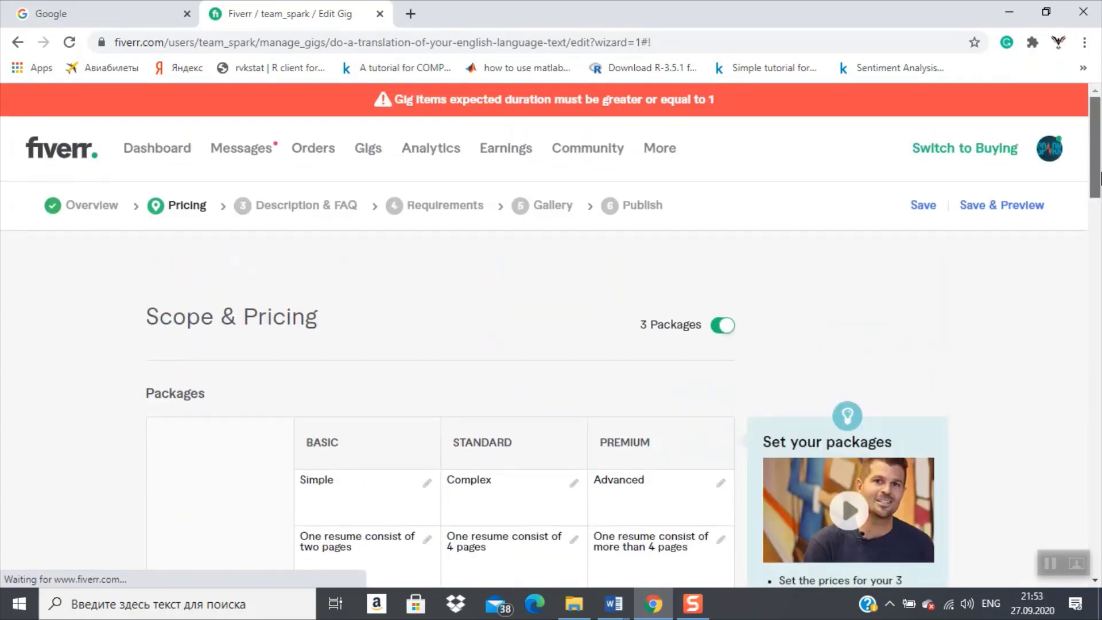
Step: Offer extra fast delivery for the Basic package in 3 days for an extra $10
mouse_move(1098, 178)
left_mouse_down()
mouse_move(1089, 443)
mouse_move(1097, 185)
left_mouse_up()
left_click_drag(1099, 169, 1100, 379)
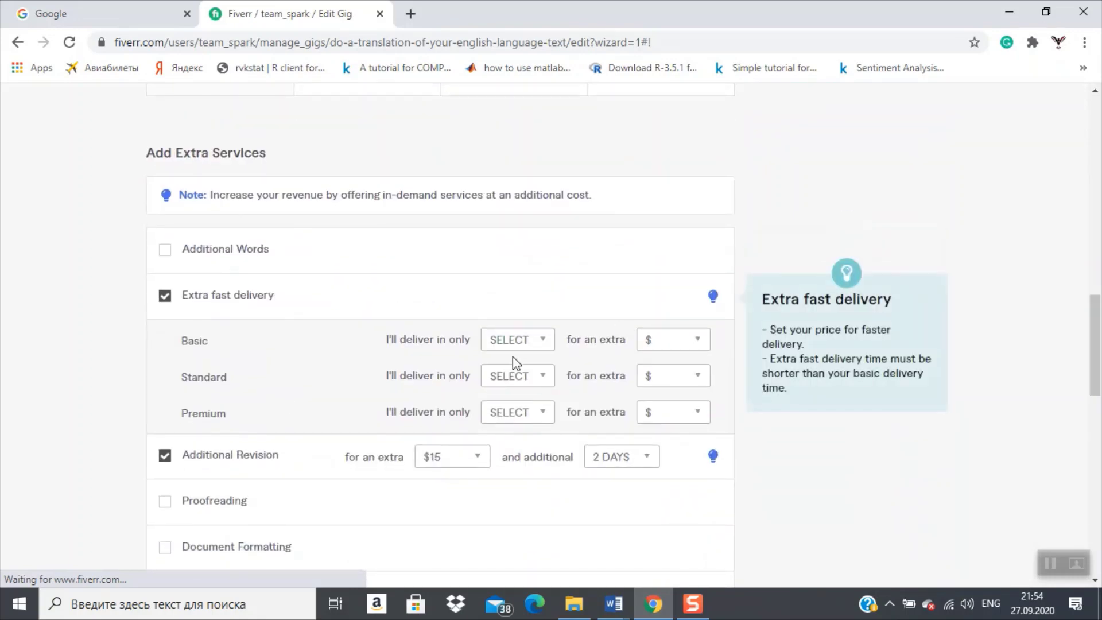
left_click(508, 340)
left_click(499, 396)
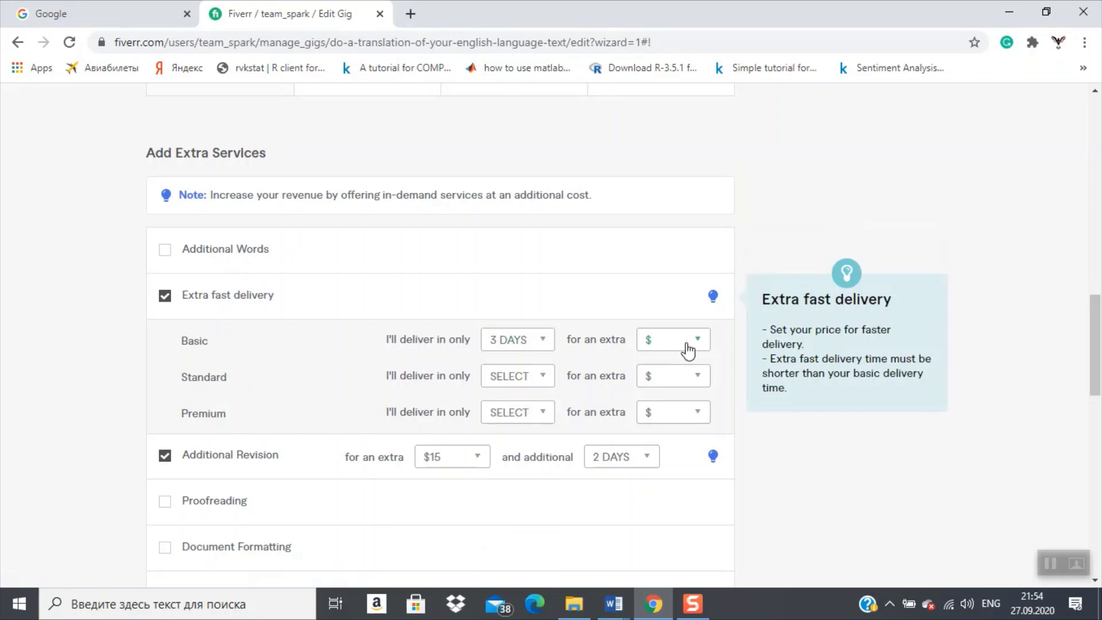
left_click(688, 349)
left_click(659, 403)
Step: Offer extra fast delivery in 3 days for $15 on the Standard package and in 6 days for $20 on the Premium package
left_click(542, 380)
left_click(520, 434)
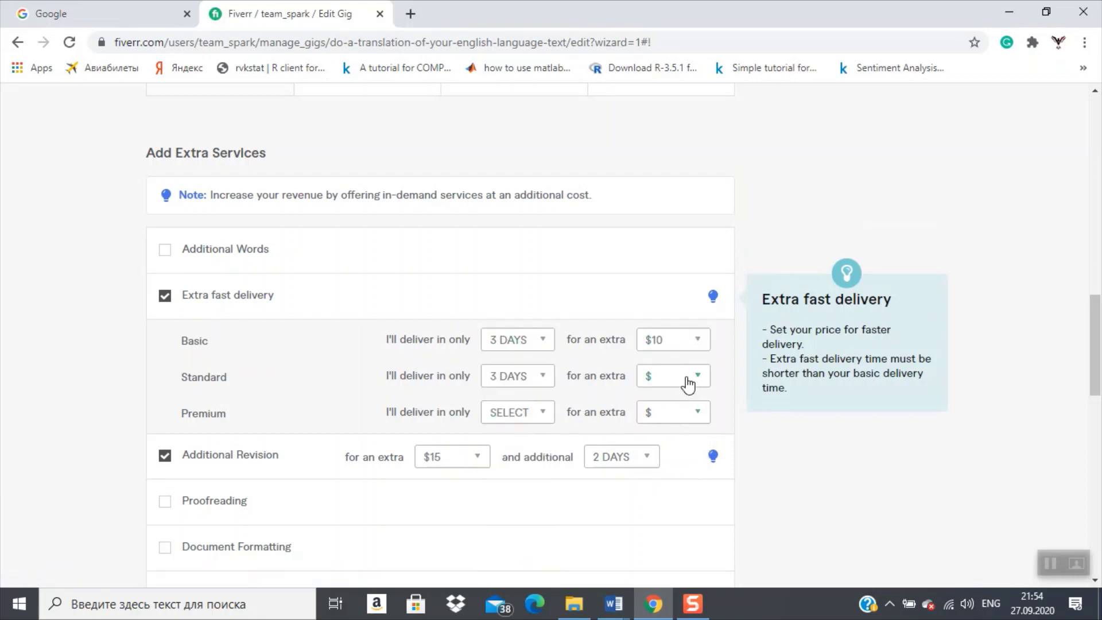
left_click(688, 383)
left_click(653, 455)
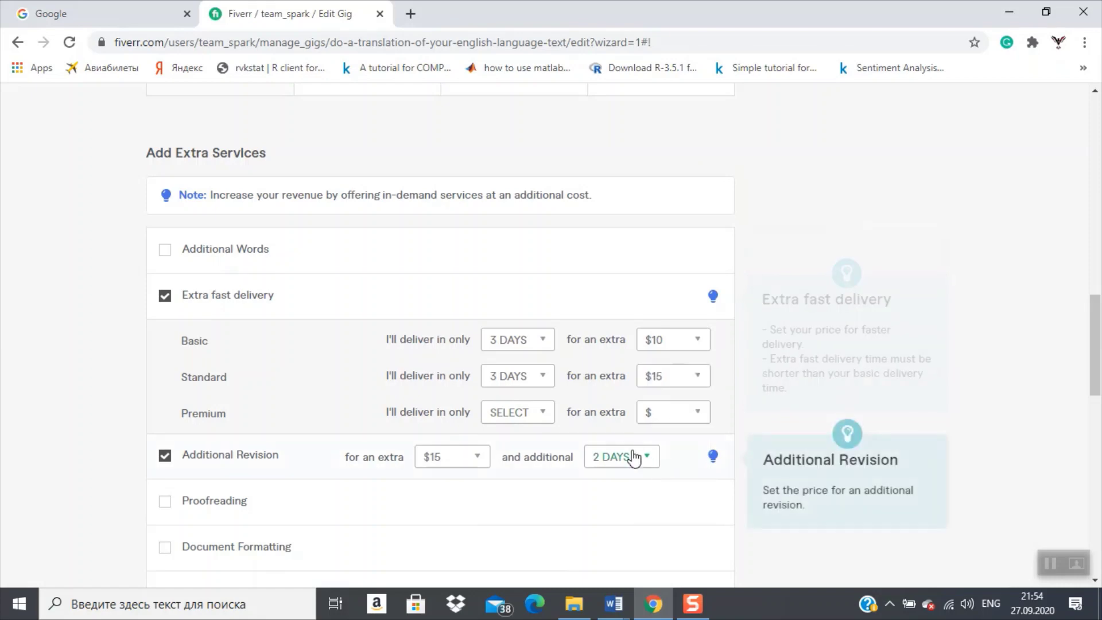
left_click(521, 419)
left_click(500, 529)
left_click(661, 414)
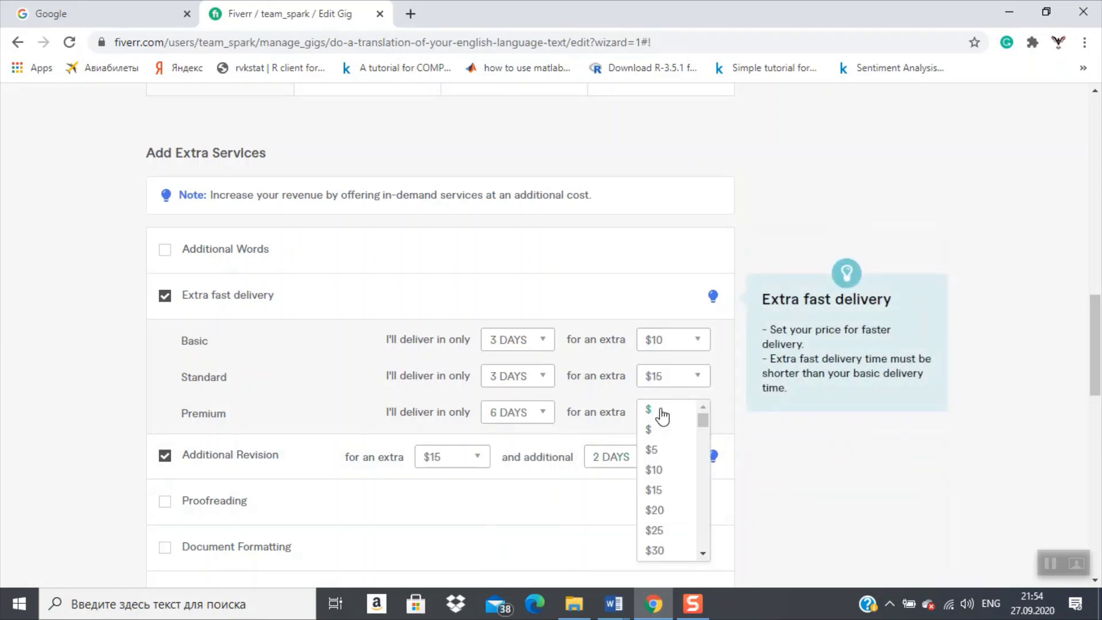
left_click(656, 512)
Step: Try to save the pricing section with the Proofreading extra left unselected
scroll(1099, 344, "down", 5)
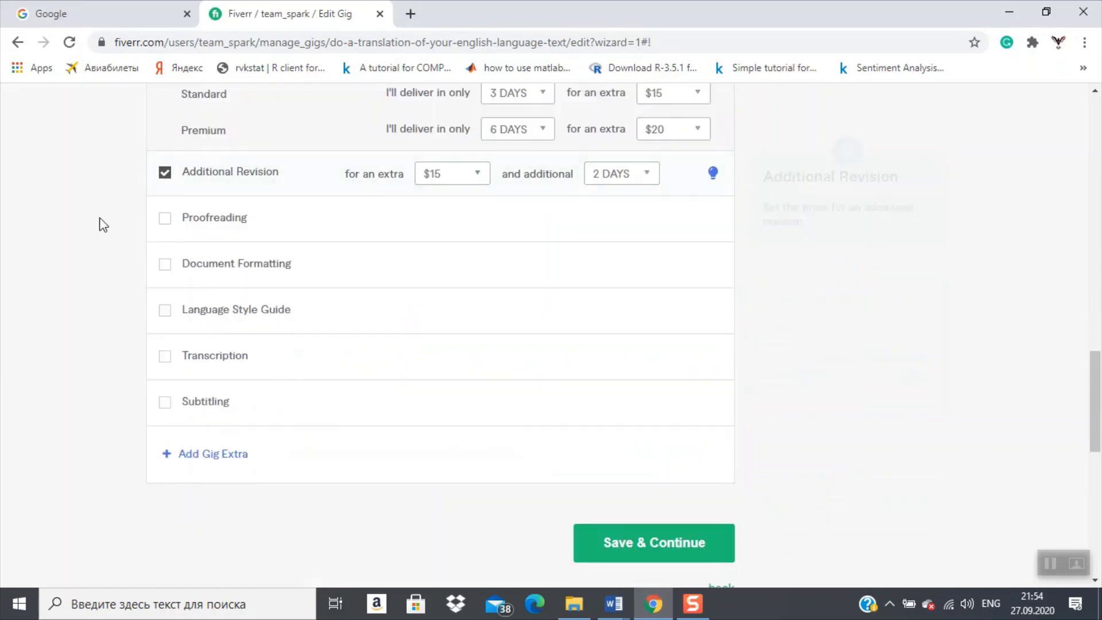
left_click(166, 225)
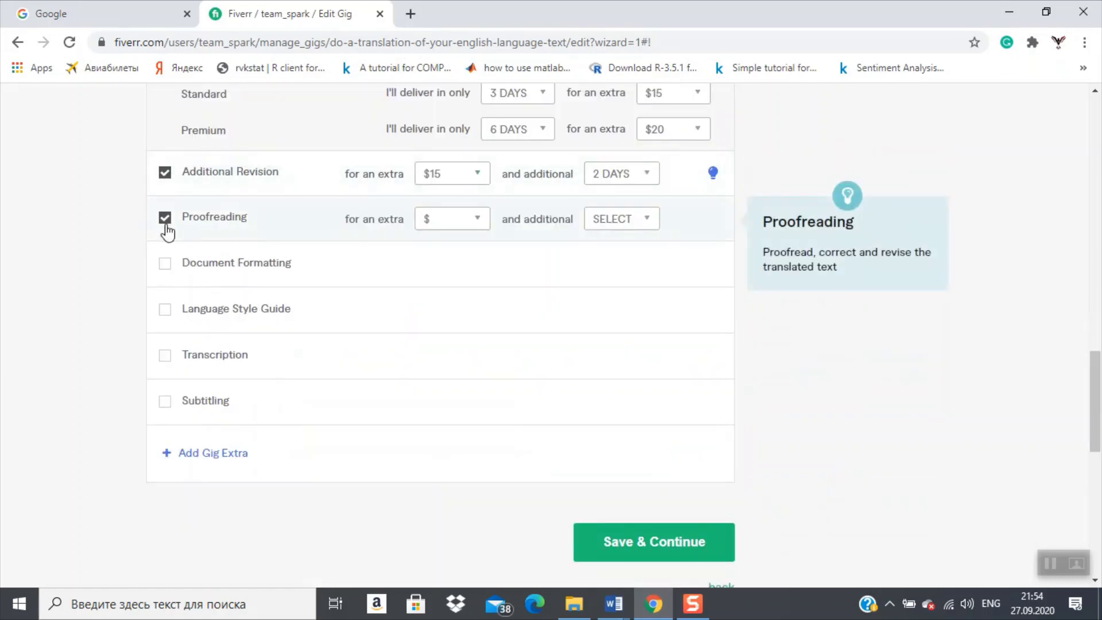
left_click(166, 226)
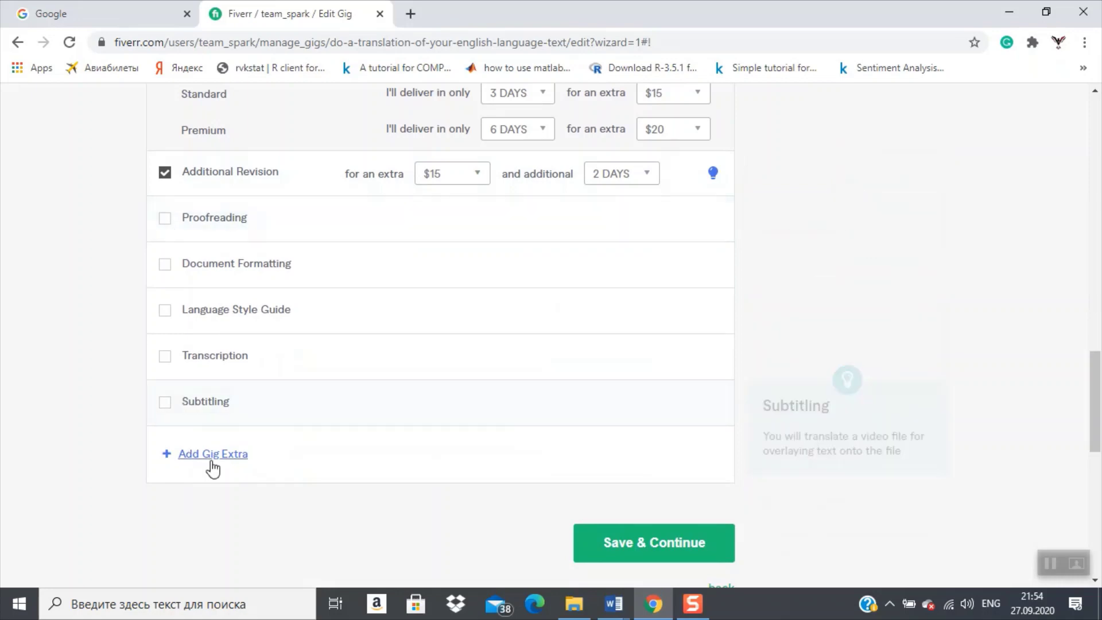
left_click(701, 546)
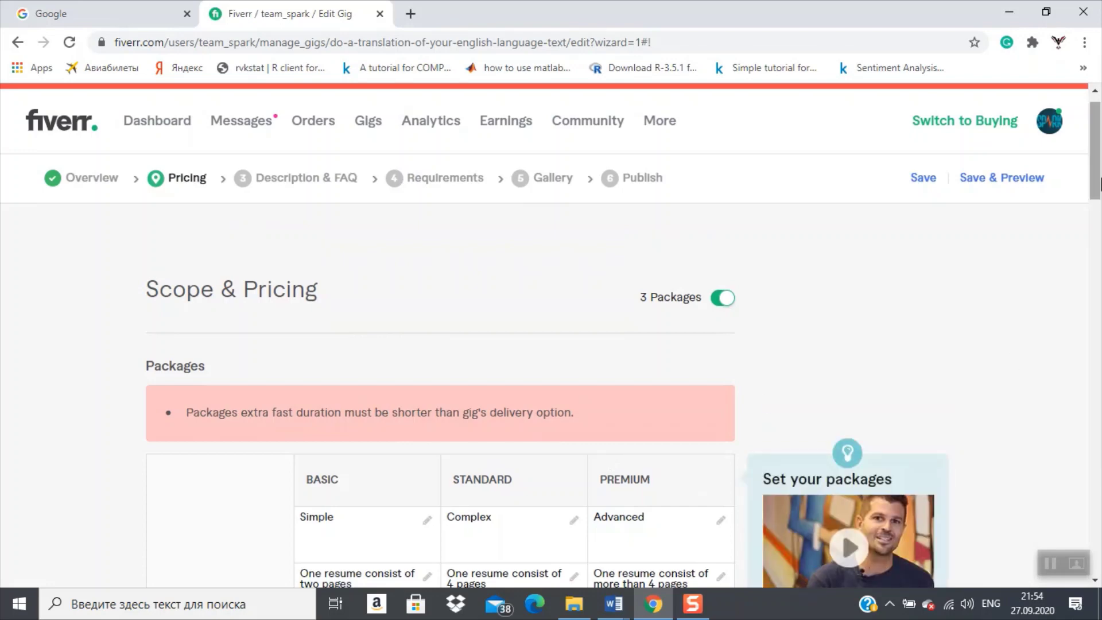
Step: Reduce the Additional Revision extra to 1 additional day and try to save the pricing section again
left_click_drag(1100, 121, 1082, 357)
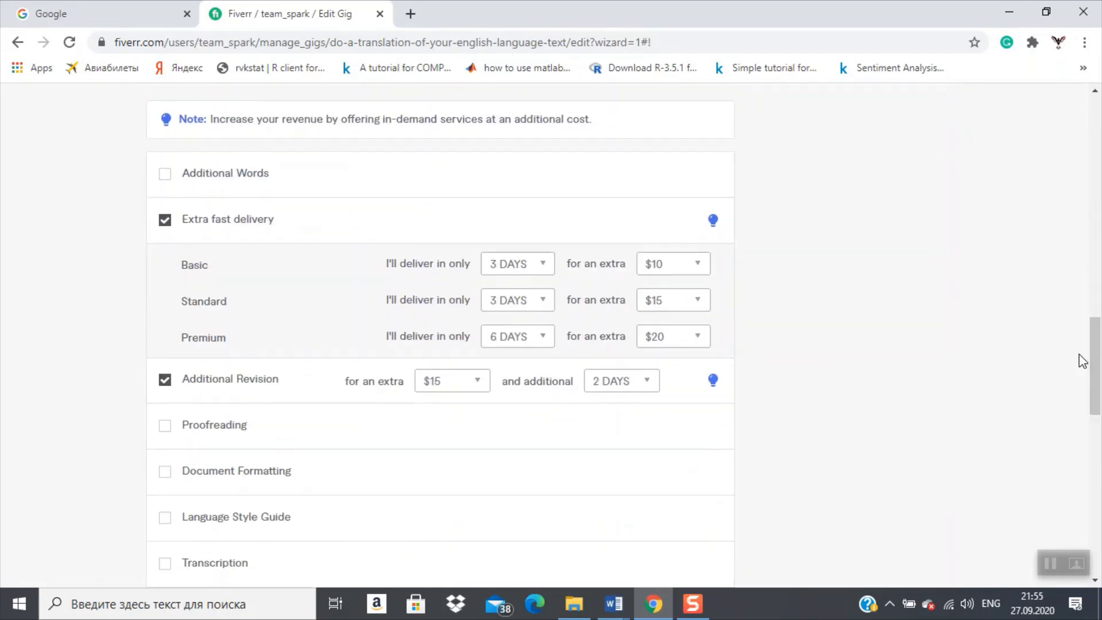
left_click(647, 381)
left_click(626, 403)
left_click_drag(1094, 373, 1094, 444)
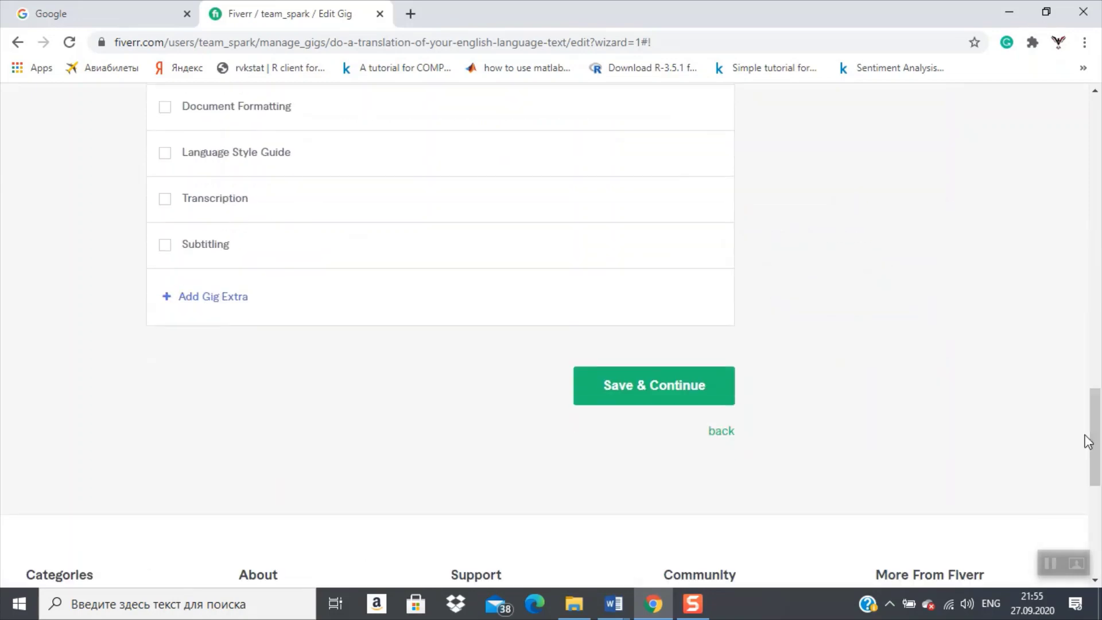
left_click(626, 400)
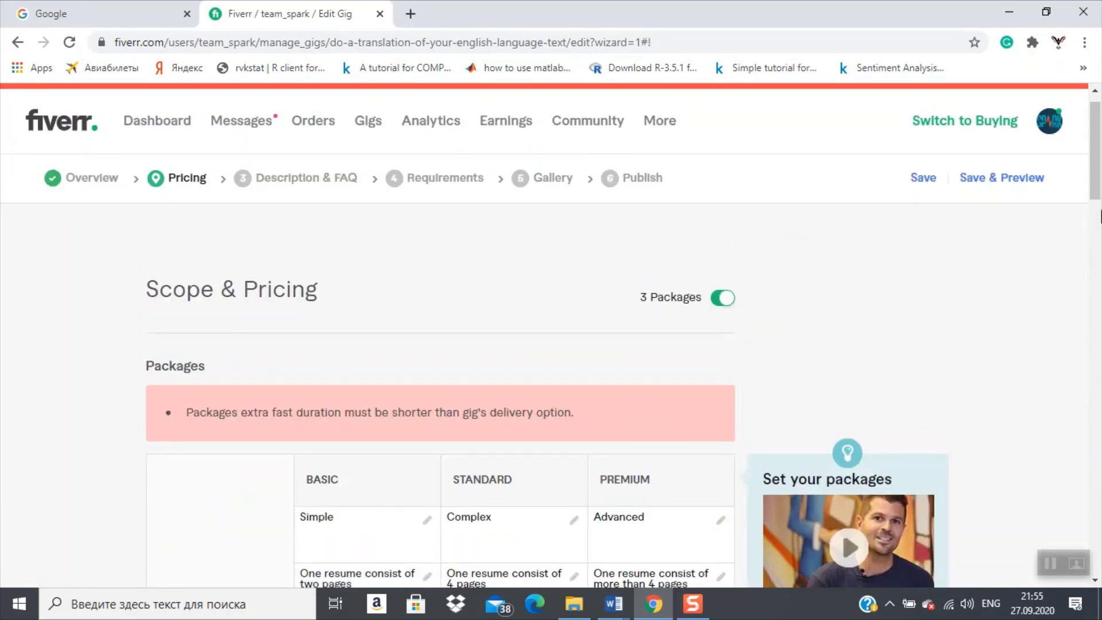
Step: Set the delivery time to 3 days for the Basic package and 5 days for the Standard package
left_click_drag(1093, 181, 1084, 263)
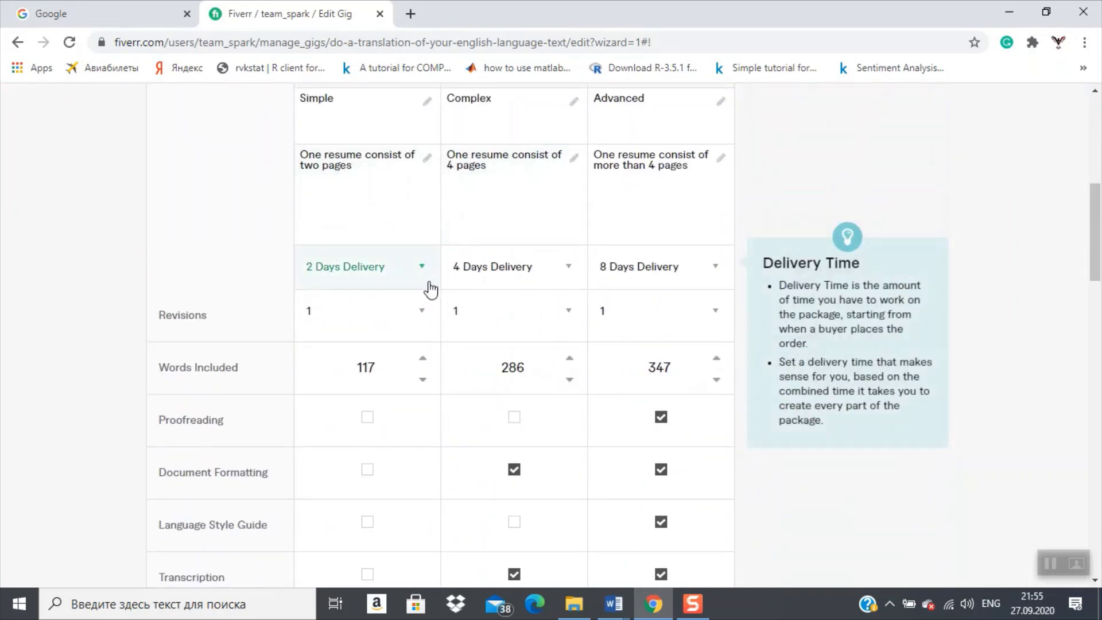
left_click(423, 276)
left_click(369, 354)
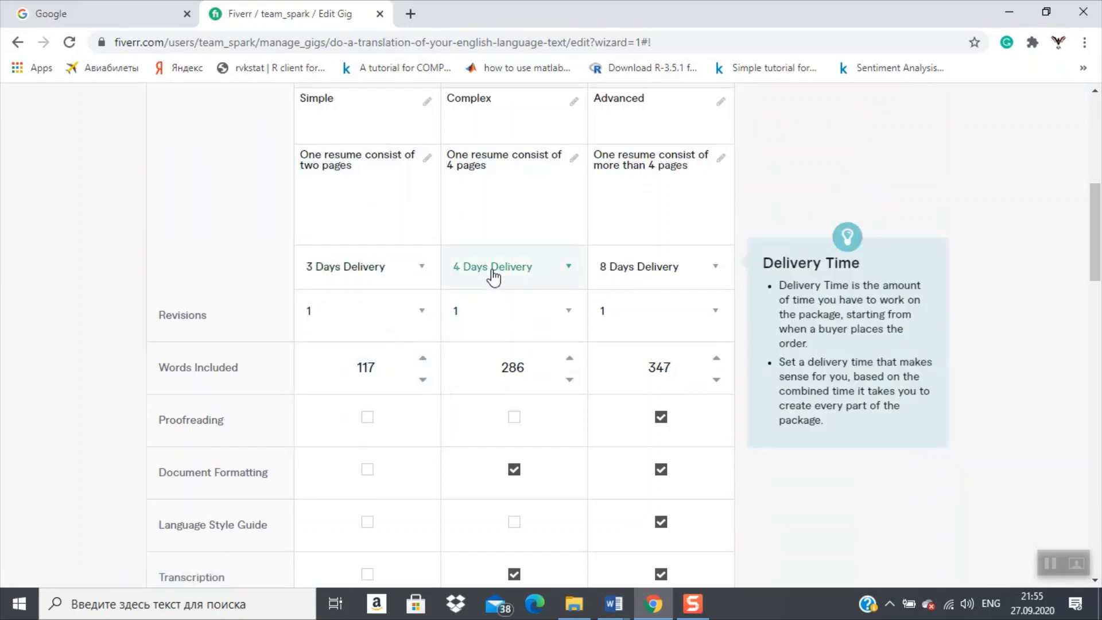
left_click(498, 267)
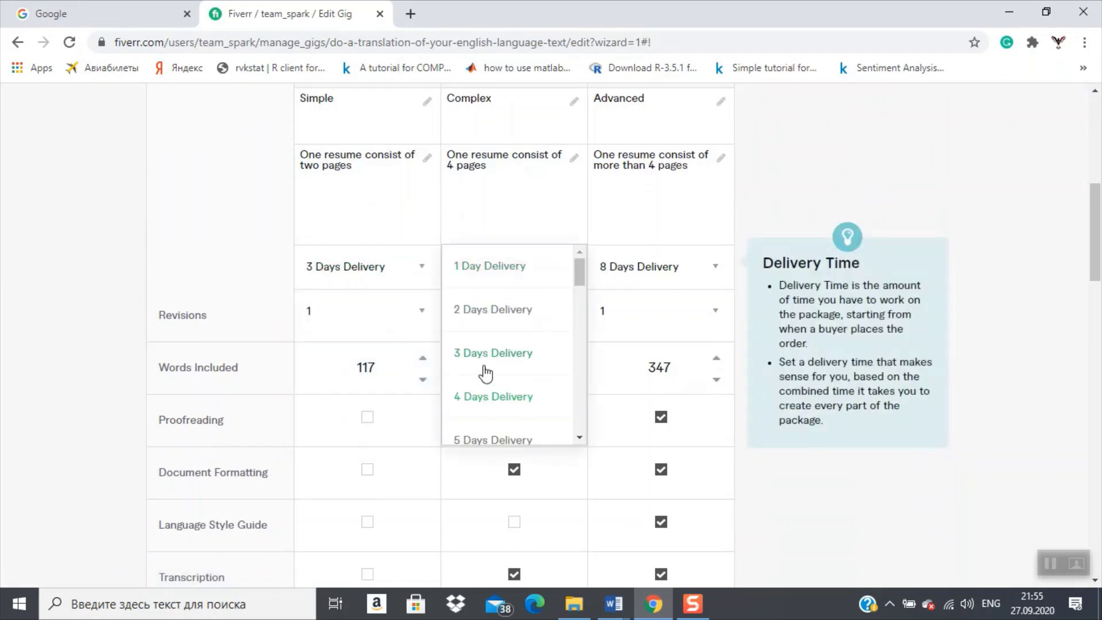
left_click(489, 440)
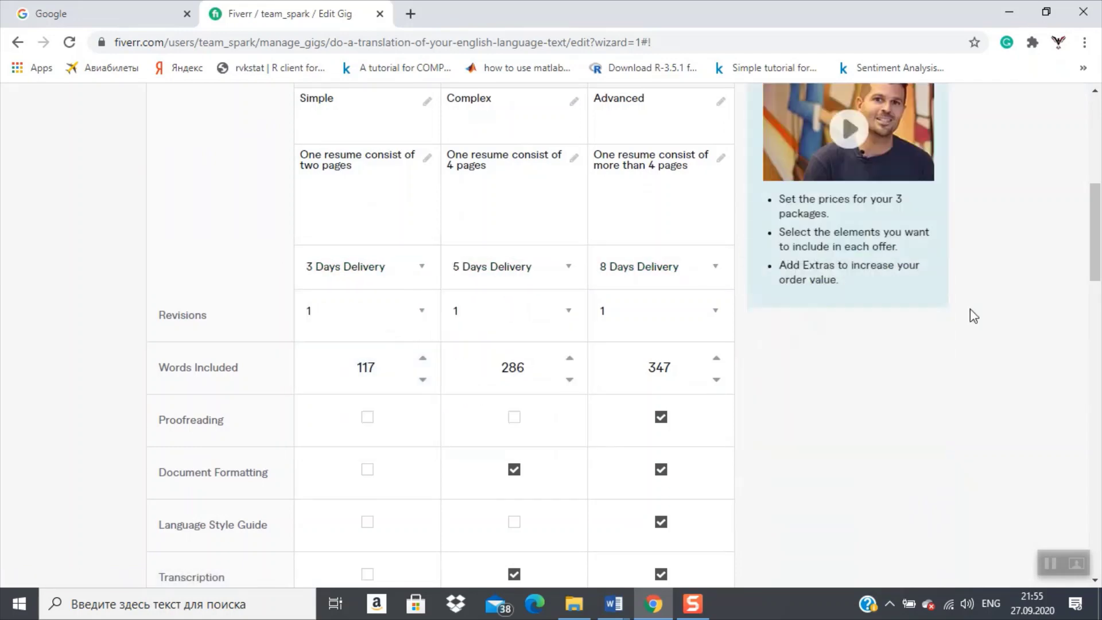
Step: Set extra fast delivery to 1 day for Basic, 2 days for Standard and 1 day for Premium, and save the pricing section
left_click_drag(1095, 258, 1074, 400)
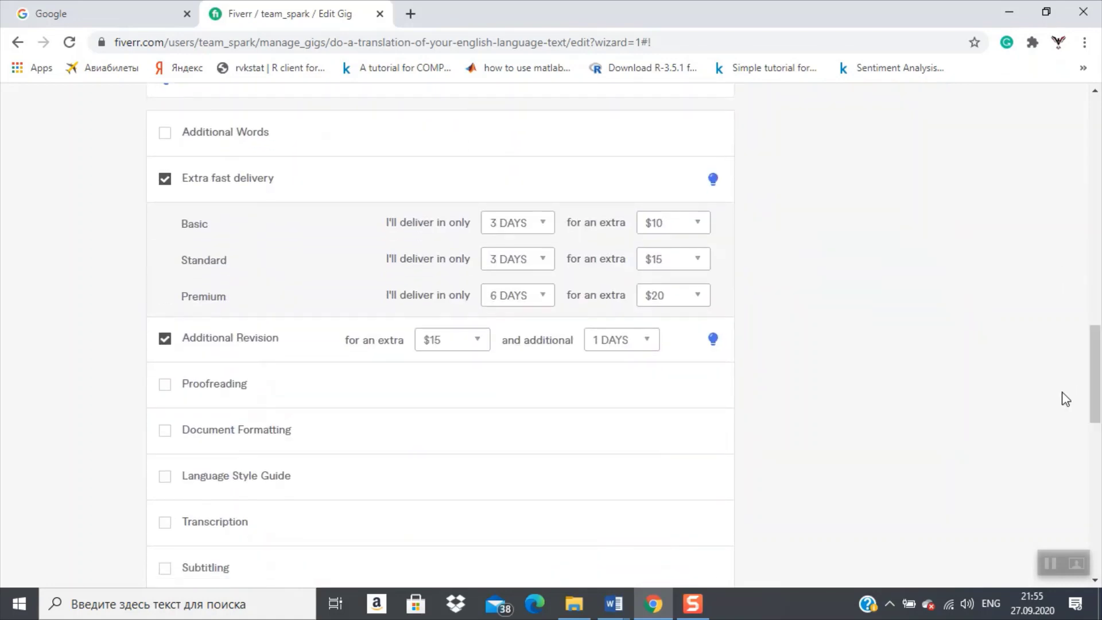
left_click(544, 223)
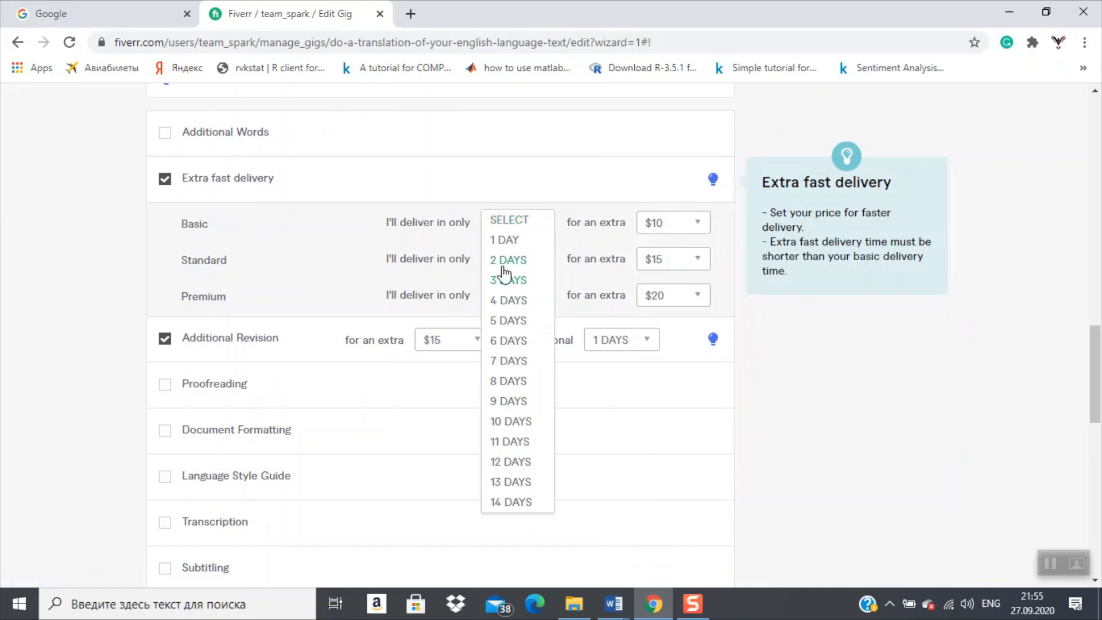
left_click(502, 242)
left_click(535, 260)
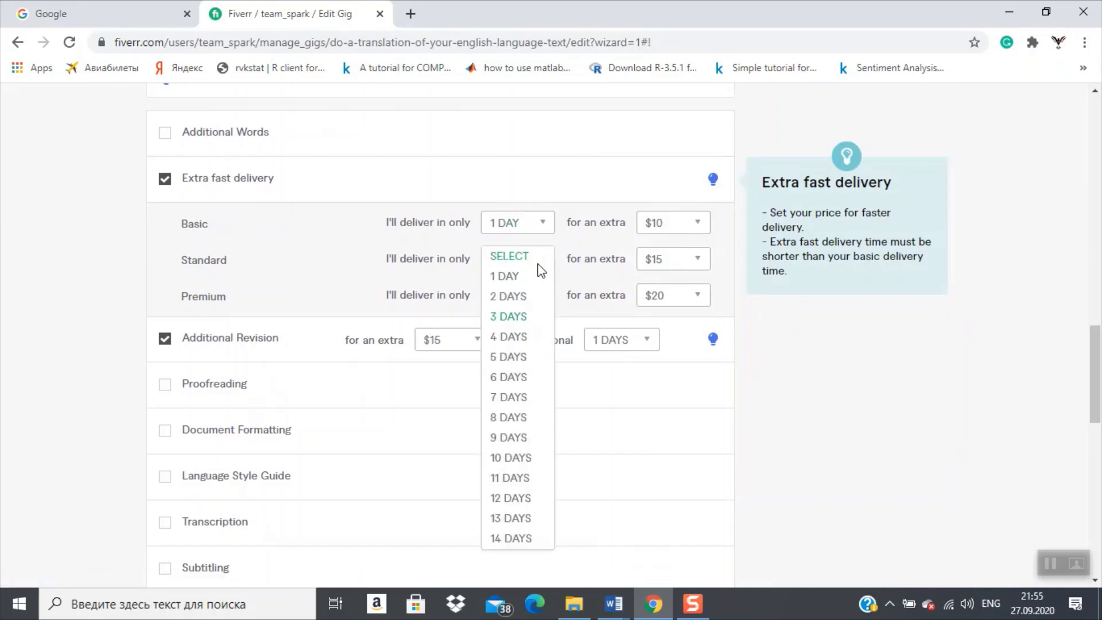
left_click(514, 296)
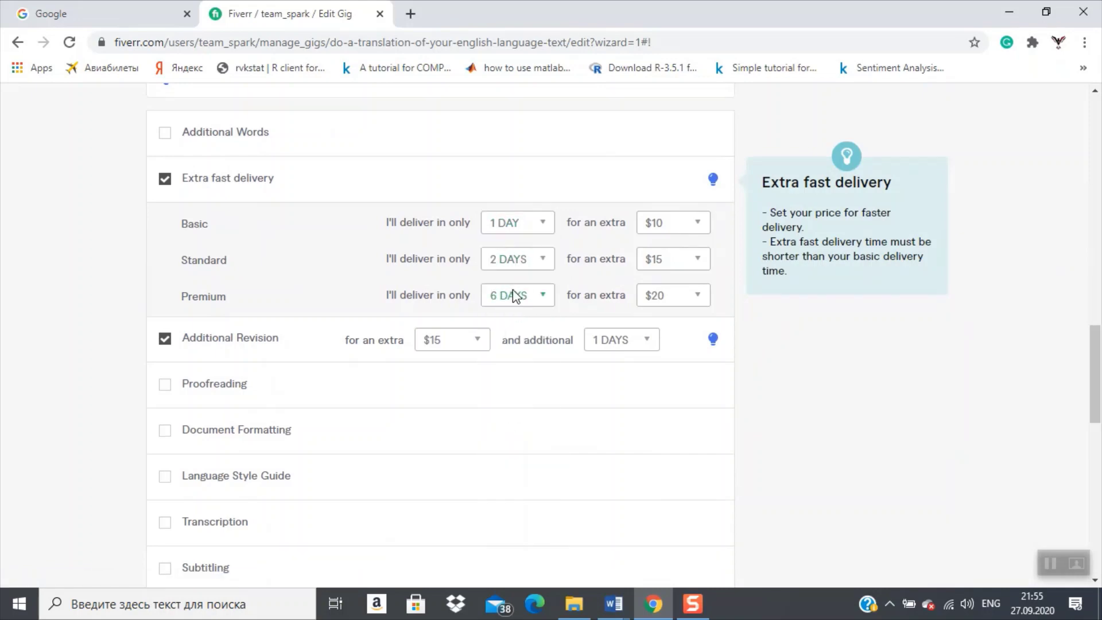
left_click(514, 294)
left_click(505, 315)
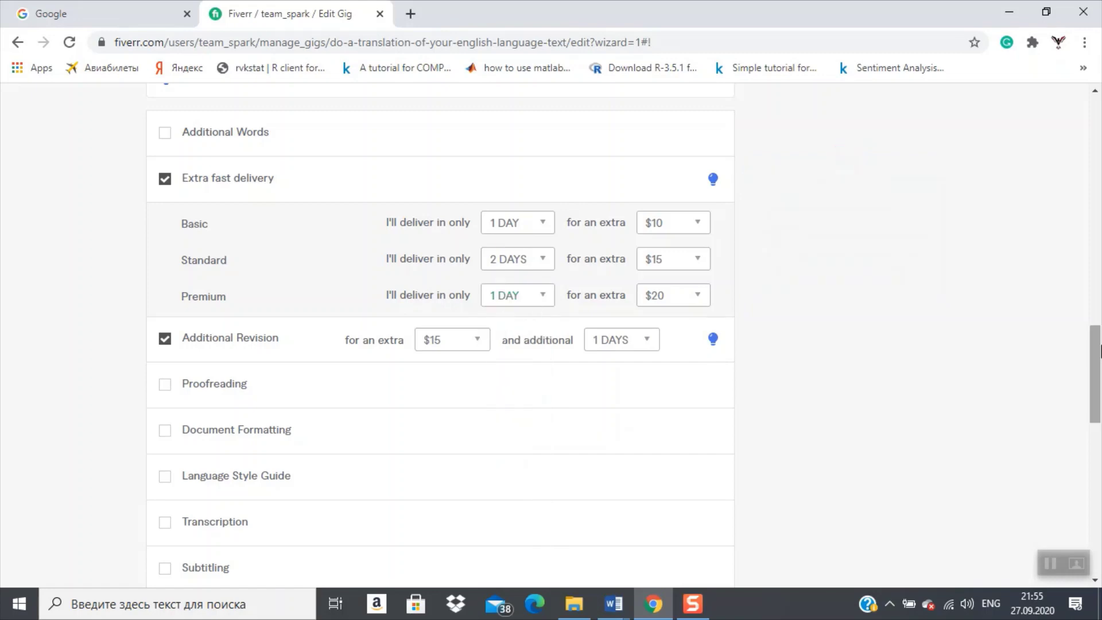
left_click_drag(1094, 353, 1079, 429)
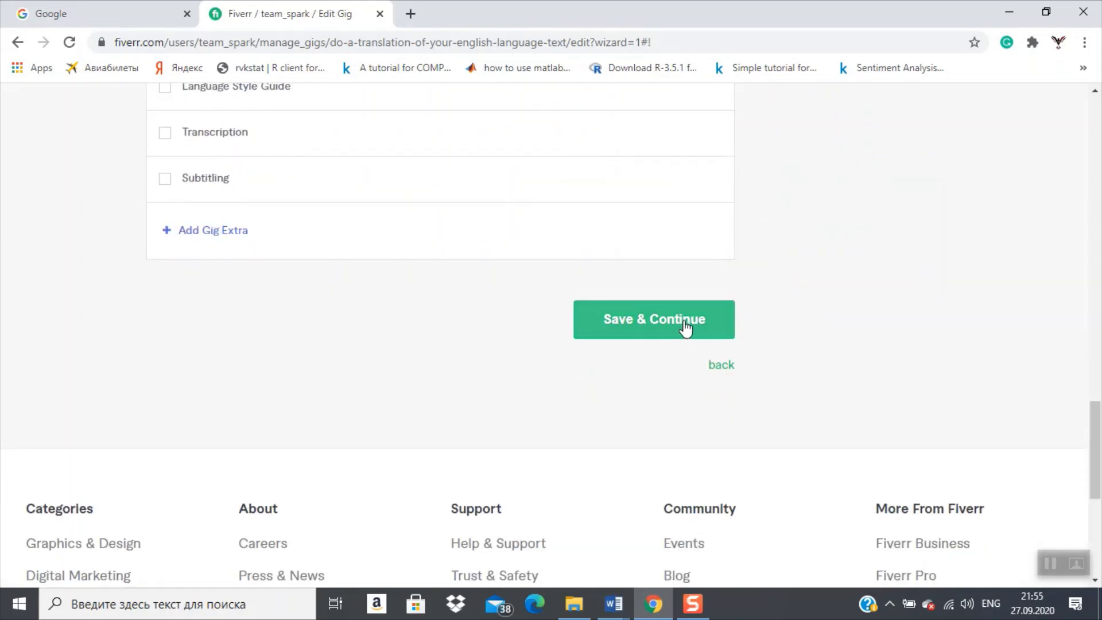
left_click(684, 321)
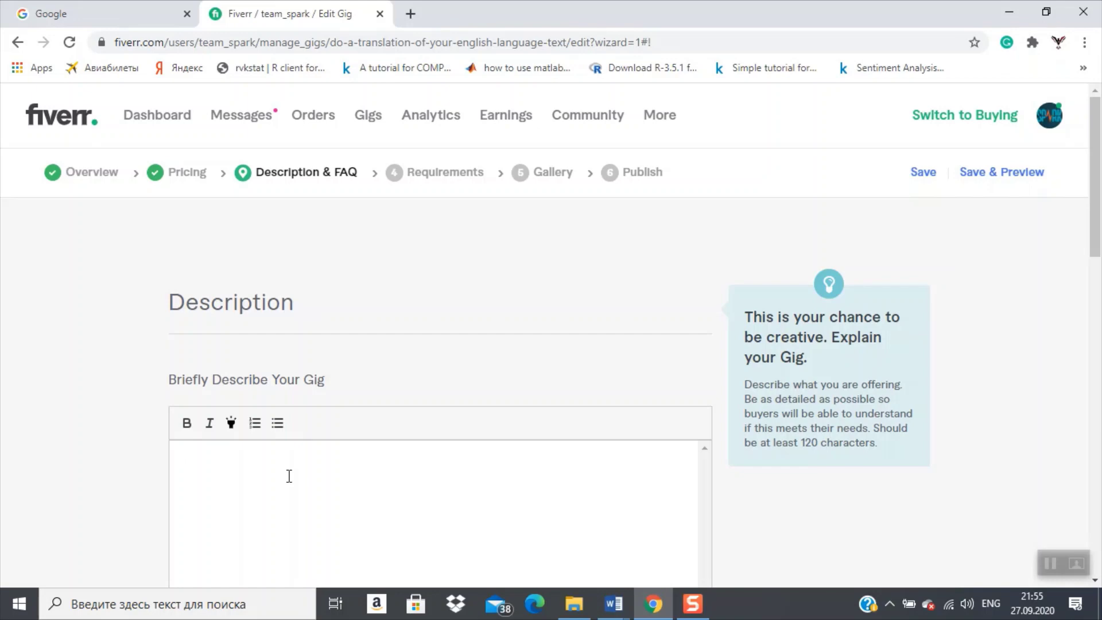
Step: Describe the gig with "We are expert in translating documents and to do their proof reading."
type("We are expert in translating do")
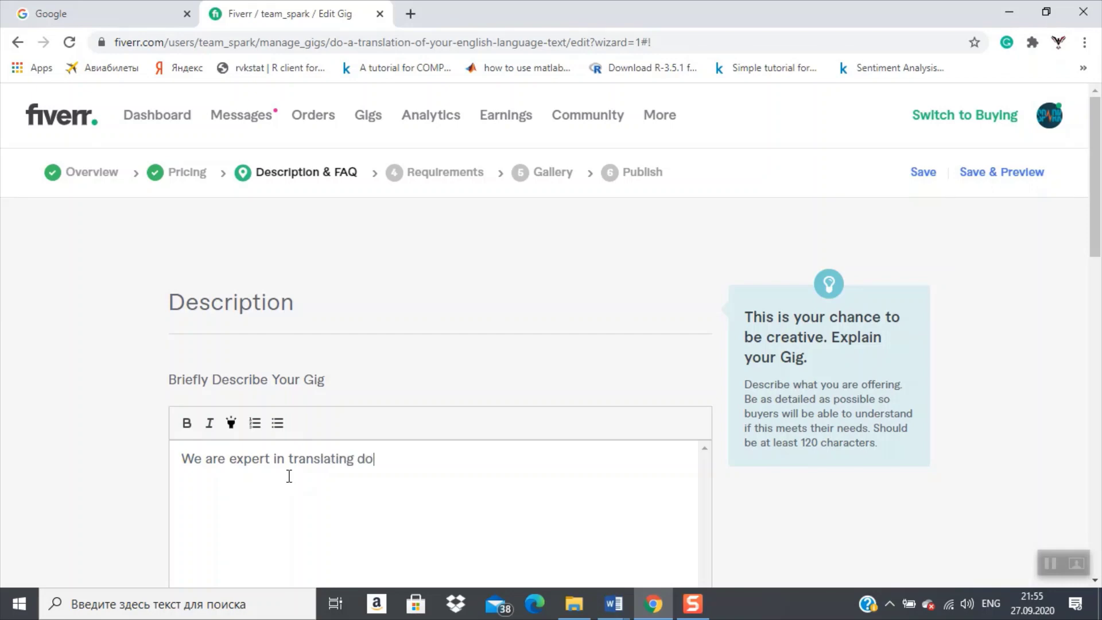
type("cuments and ")
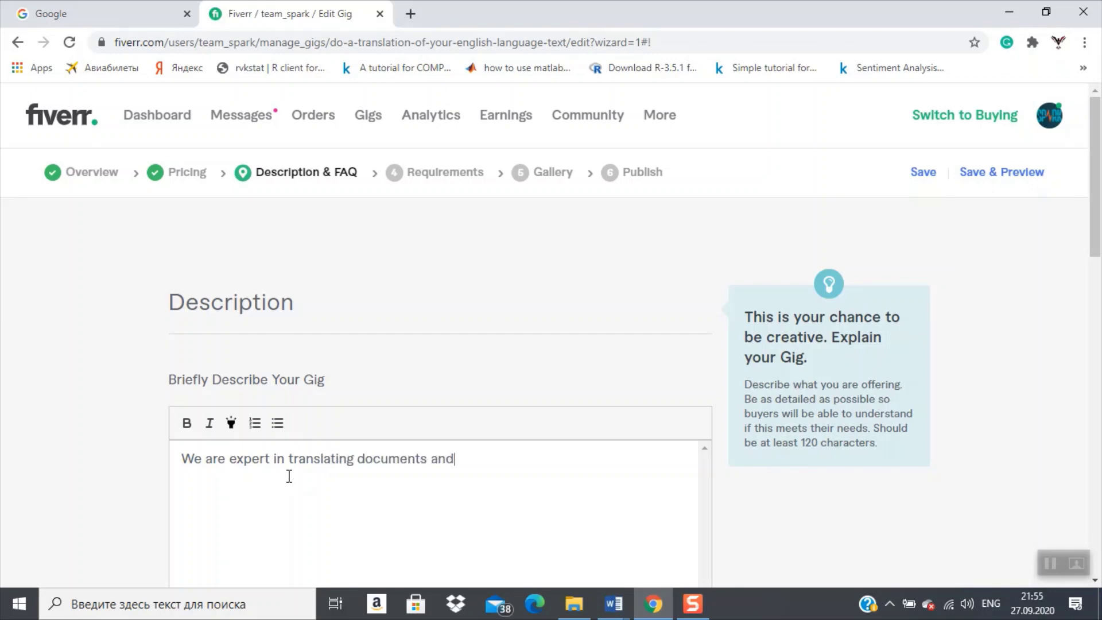
type("do their")
key("BackSpace")
key("BackSpace")
key("BackSpace")
key("BackSpace")
key("BackSpace")
key("BackSpace")
key("BackSpace")
key("BackSpace")
key("BackSpace")
type("to do their proff")
key("BackSpace")
key("BackSpace")
type("of reading.")
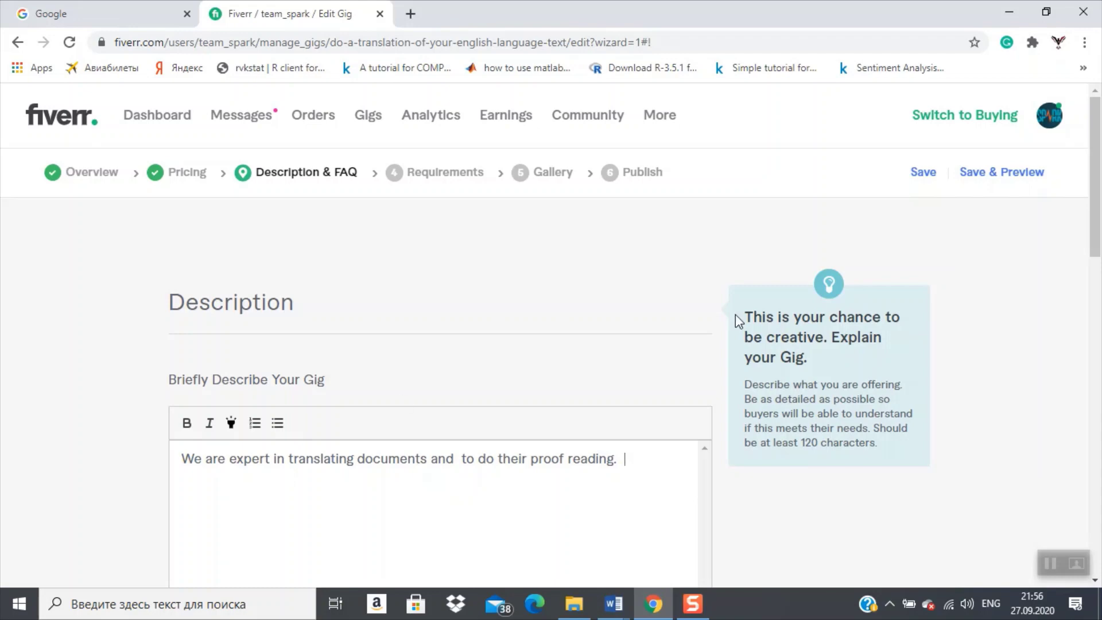
Step: Try to save the gig description without adding any FAQ and continue to the next section
scroll(1078, 246, "down", 4)
scroll(1073, 287, "down", 5)
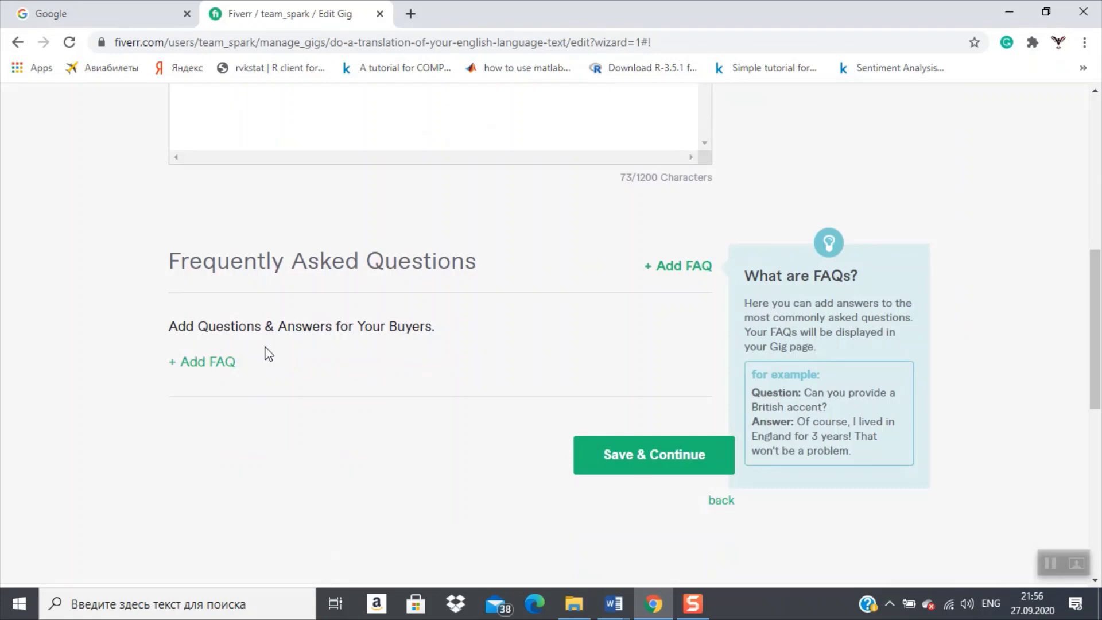
left_click(634, 468)
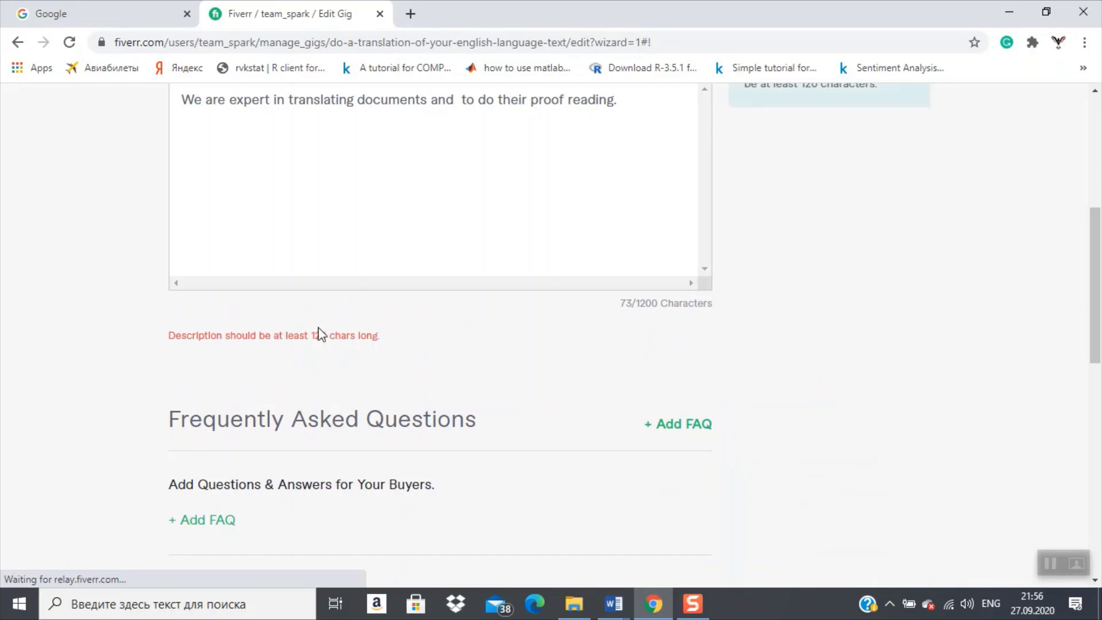
Step: Extend the gig description with "We also do interpretation of text written in different languages" and save the description section
left_click(653, 114)
type("W")
key("BackSpace")
key("BackSpace")
type("W")
key("BackSpace")
key("BackSpace")
type("We also d")
type("o do")
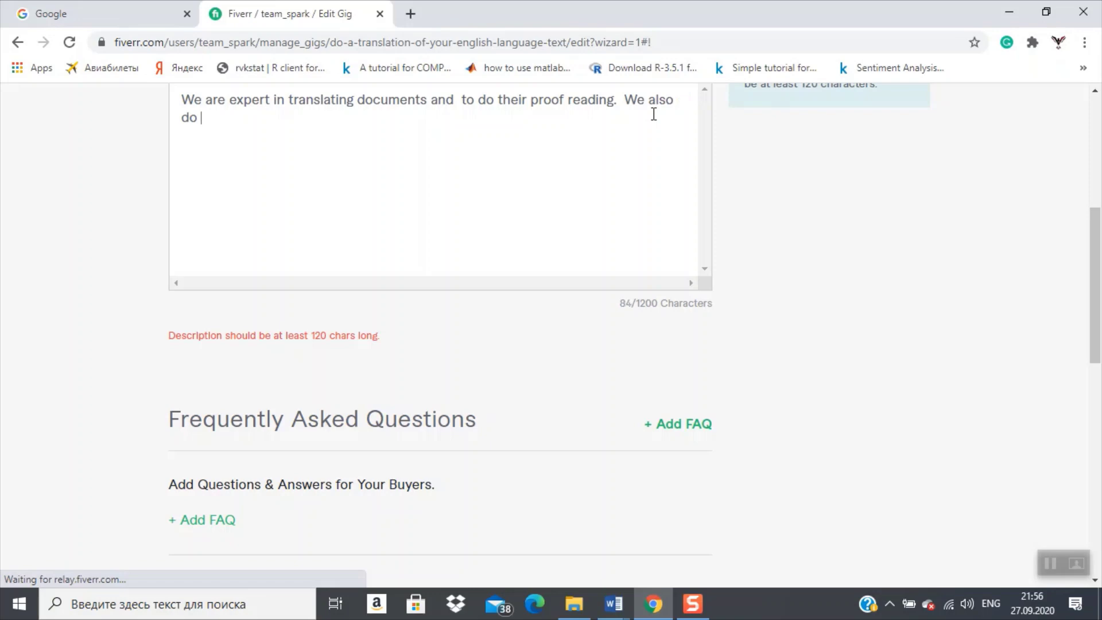
type("interpra")
key("BackSpace")
type("etaio")
key("BackSpace")
key("BackSpace")
type("tion of")
key("BackSpace")
type("f a")
key("BackSpace")
type("text w")
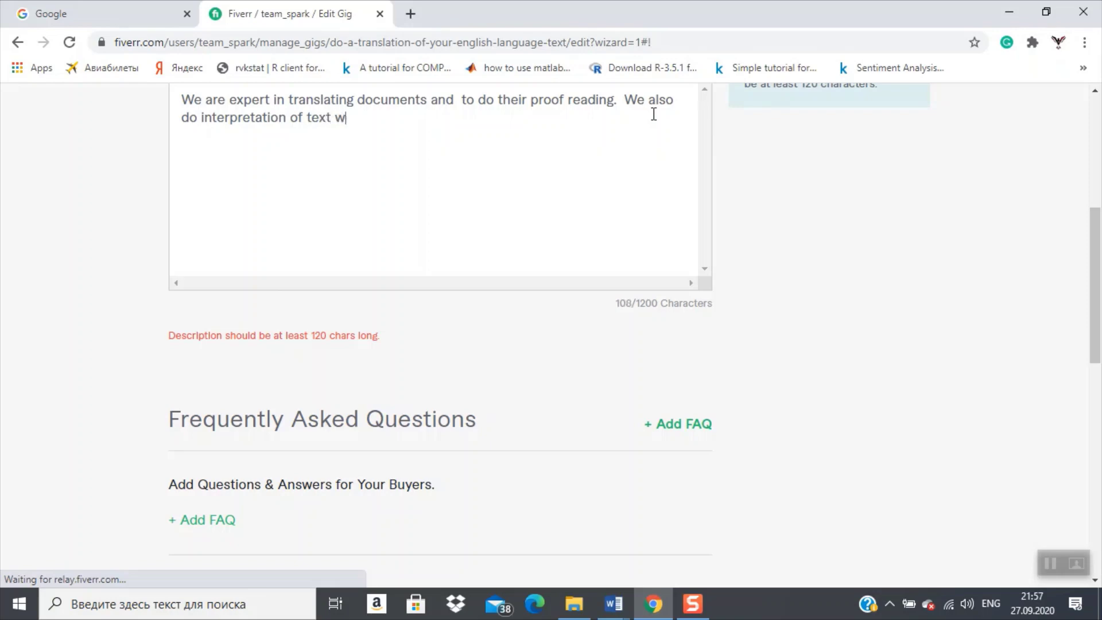
type("ritten in different")
key("BackSpace")
key("BackSpace")
key("BackSpace")
type("ent lang")
key("BackSpace")
type("nguages")
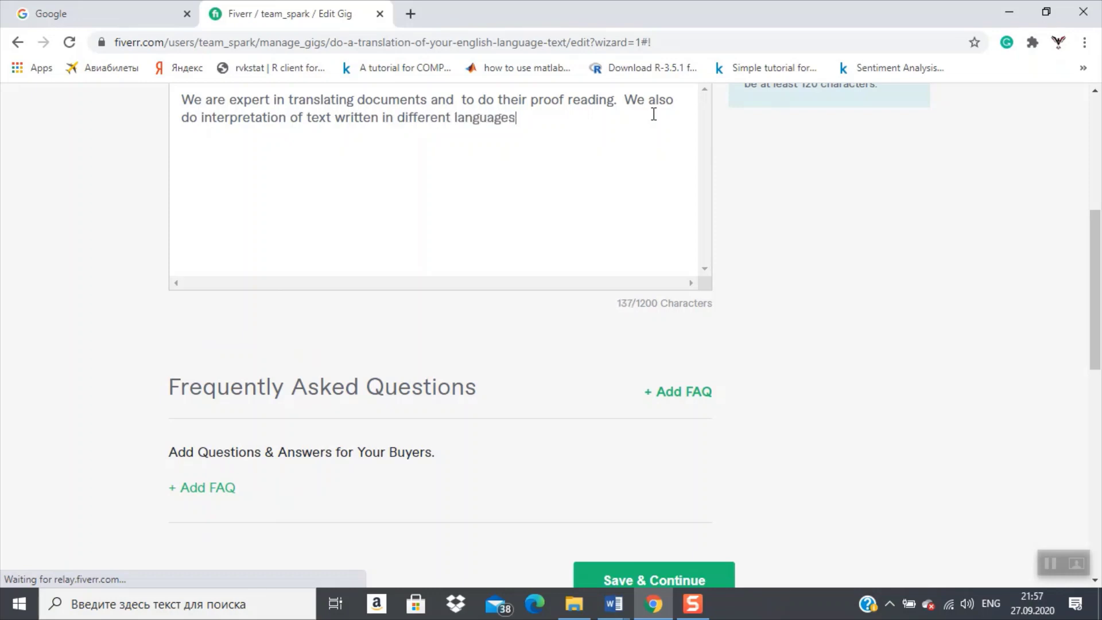
left_click(644, 576)
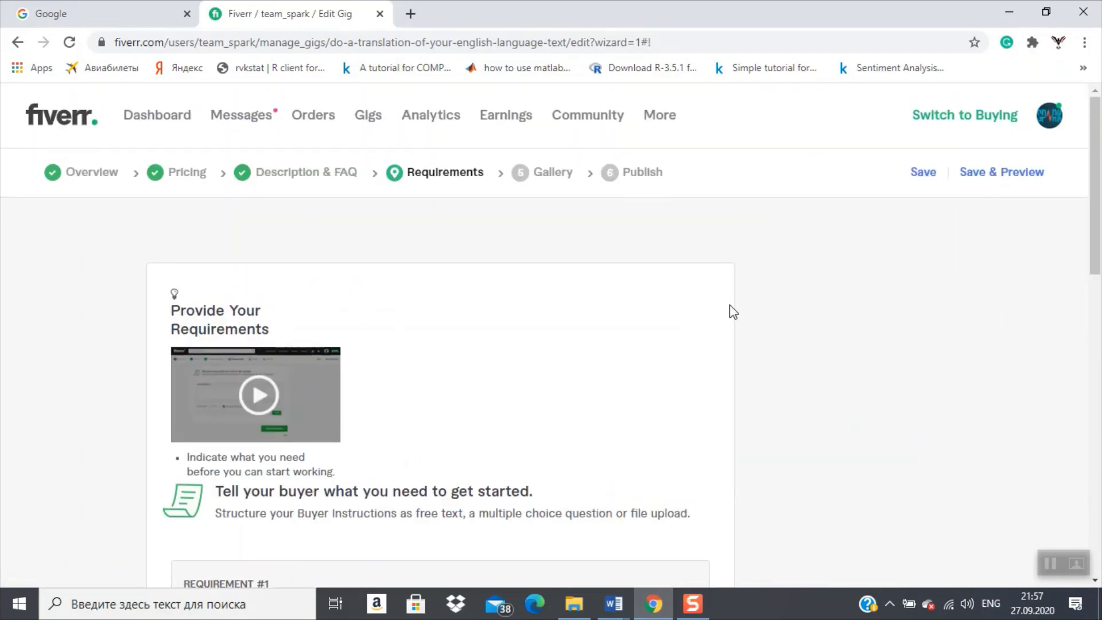
Step: Write the first buyer requirement as "We need the document that required translation and also the requirements of the translation."
left_click_drag(1100, 132, 1082, 235)
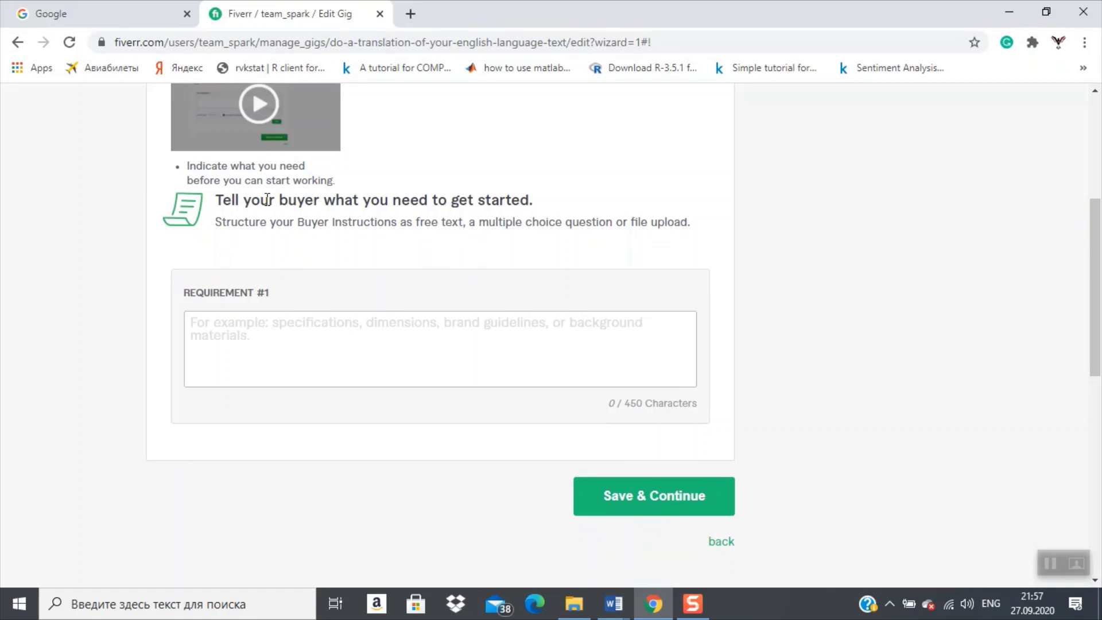
left_click(313, 324)
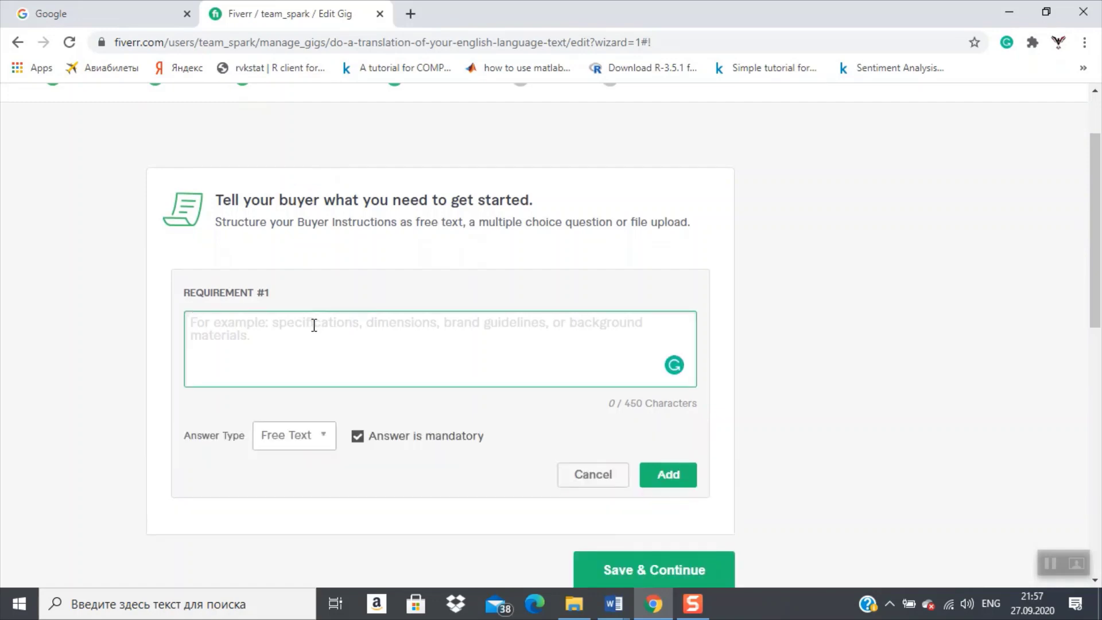
type("E")
key("BackSpace")
type("We need the dou")
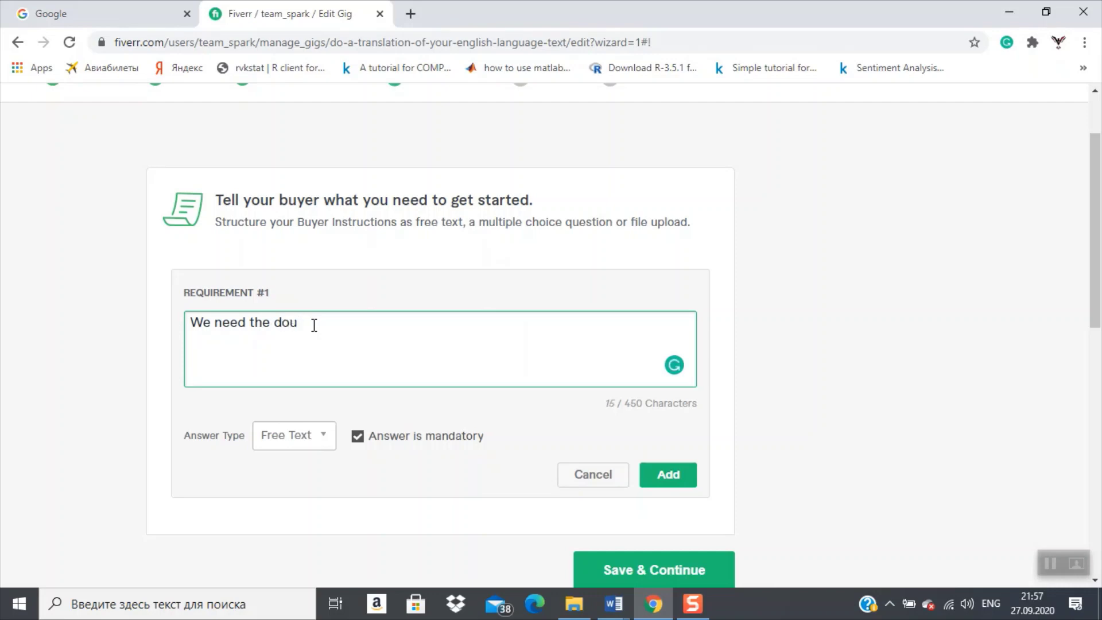
key("BackSpace")
type("cument that required tran")
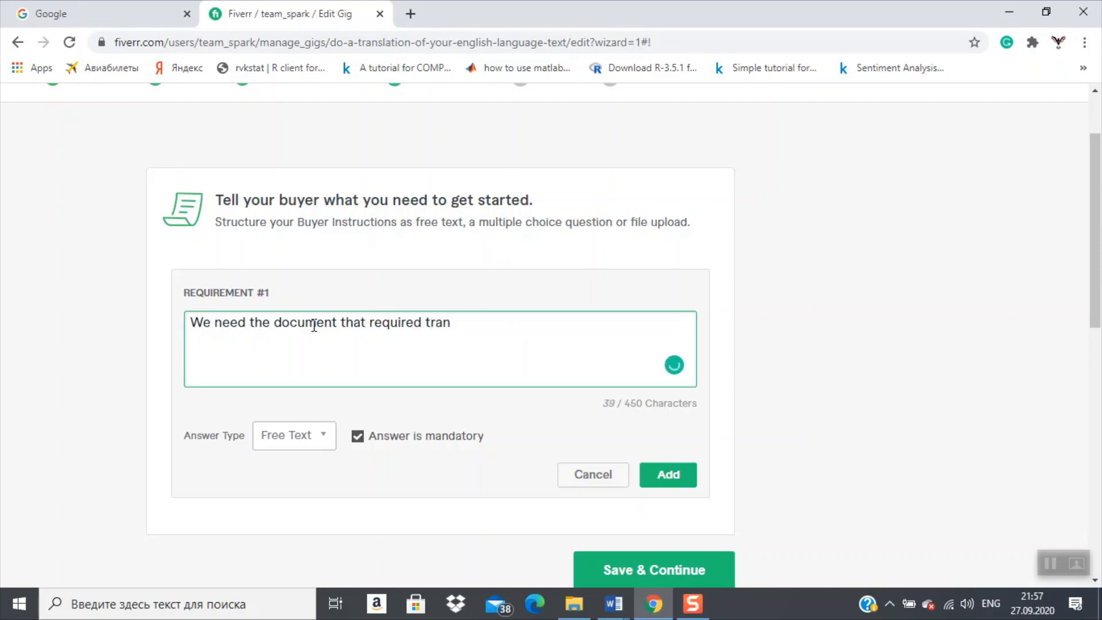
type("slation")
key("BackSpace")
type("and also th")
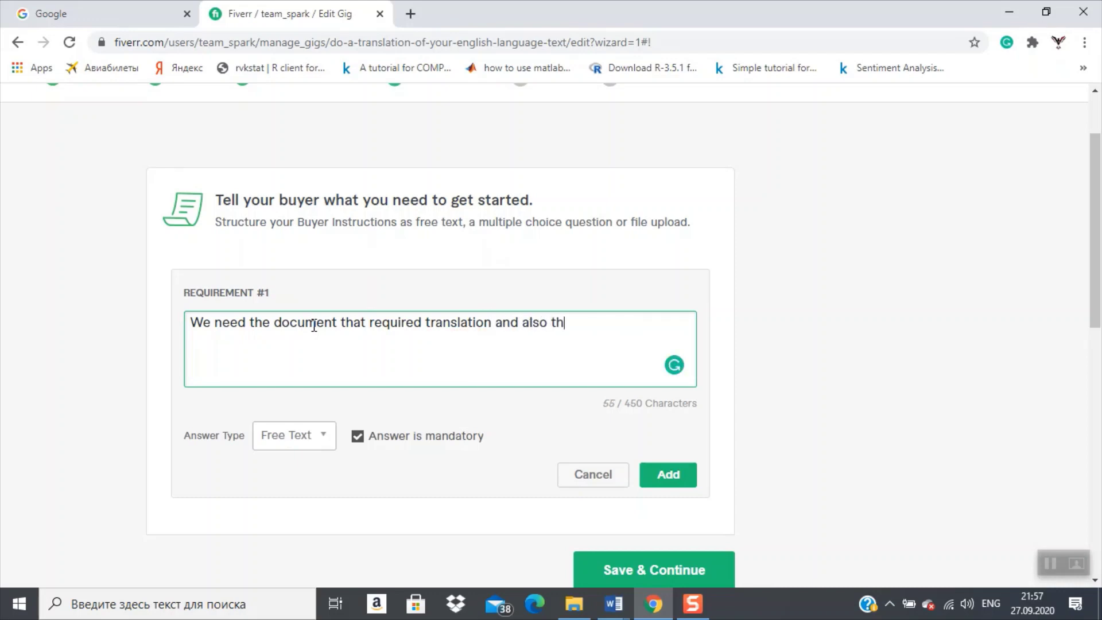
type("e spe")
key("BackSpace")
key("BackSpace")
key("BackSpace")
key("BackSpace")
type("requiremnt")
key("BackSpace")
key("BackSpace")
type("ents of th")
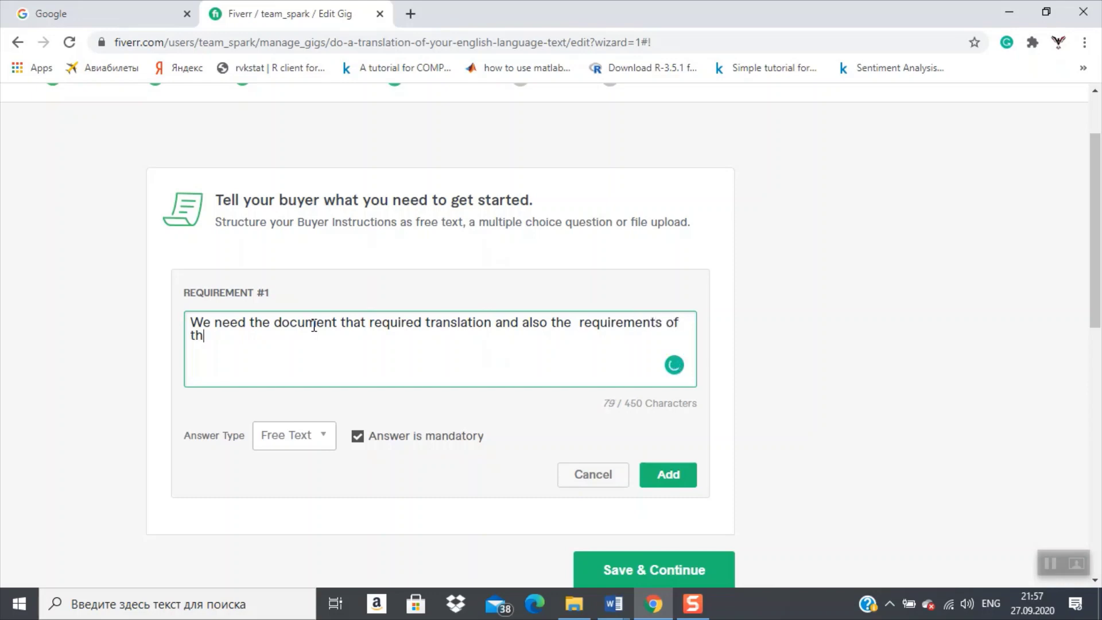
type("e translation.")
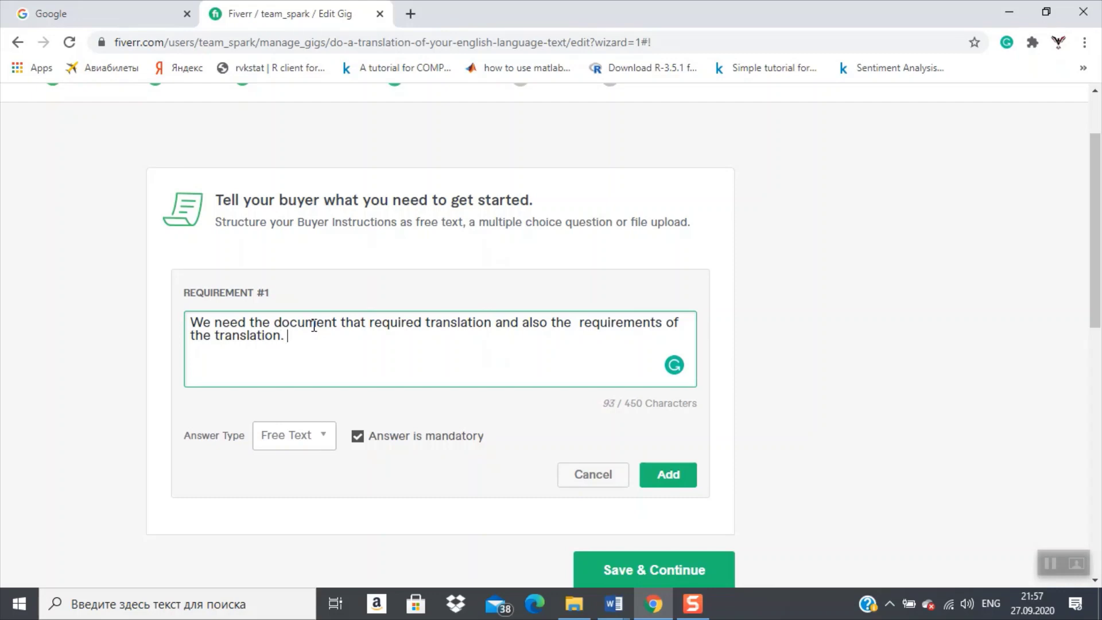
mouse_move(601, 328)
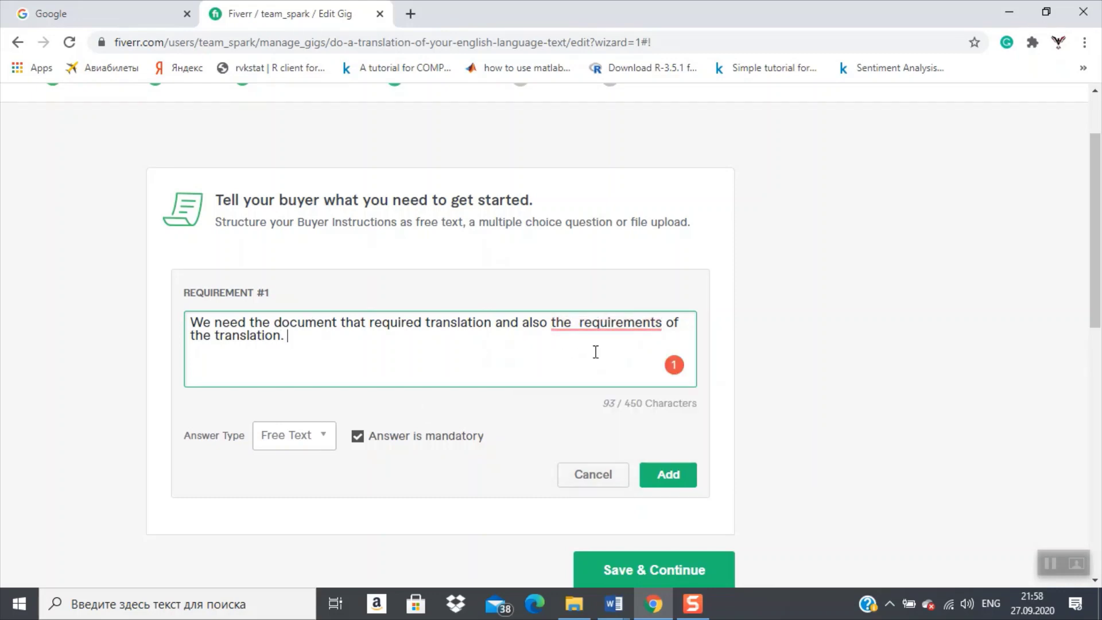
left_click(580, 323)
key("BackSpace")
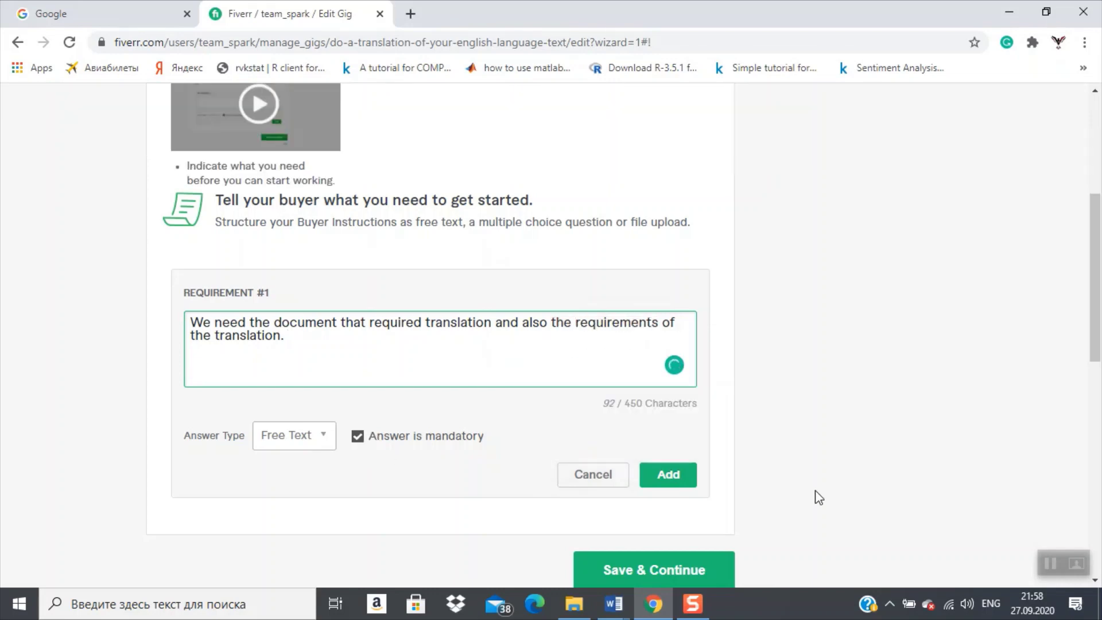
Step: Add the requirement as a mandatory free-text question and save the requirements section
left_click_drag(1099, 319, 1082, 404)
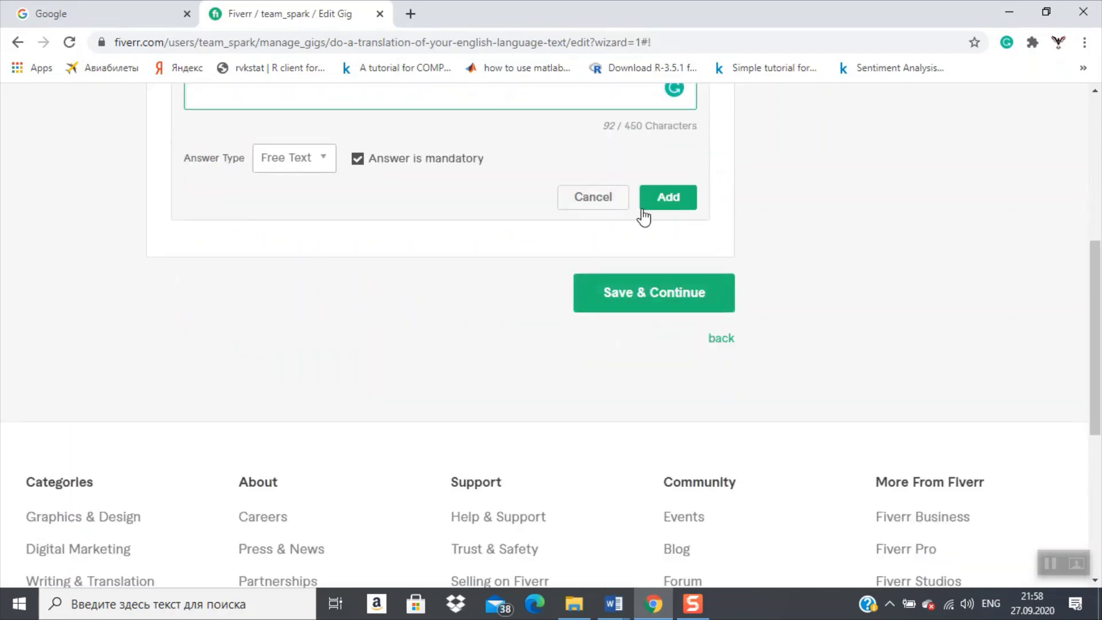
left_click_drag(1093, 344, 1092, 290)
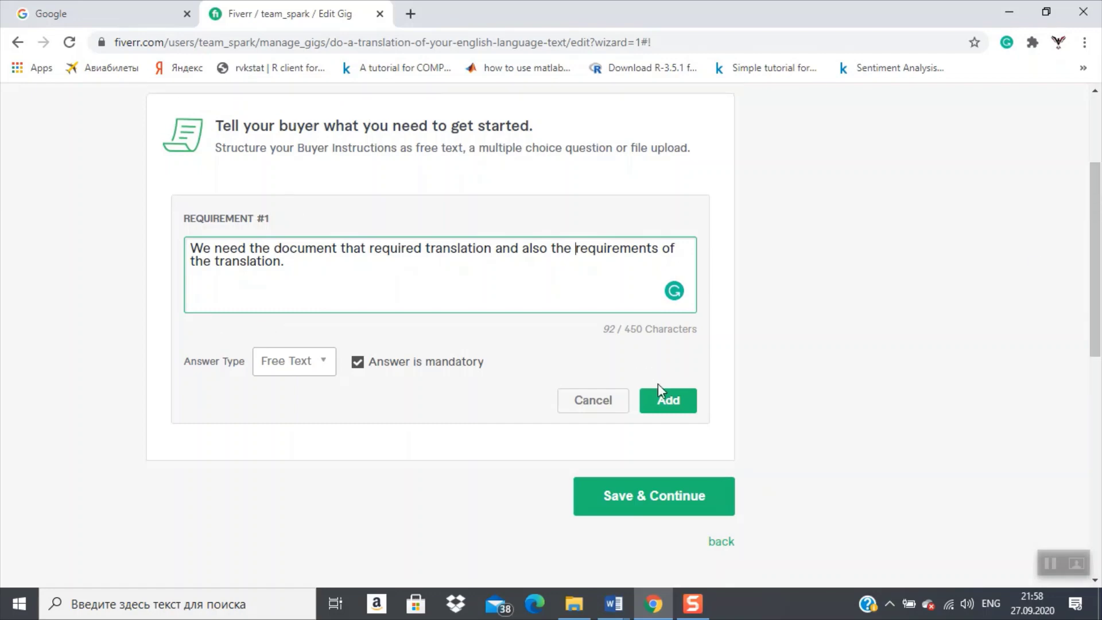
left_click(668, 400)
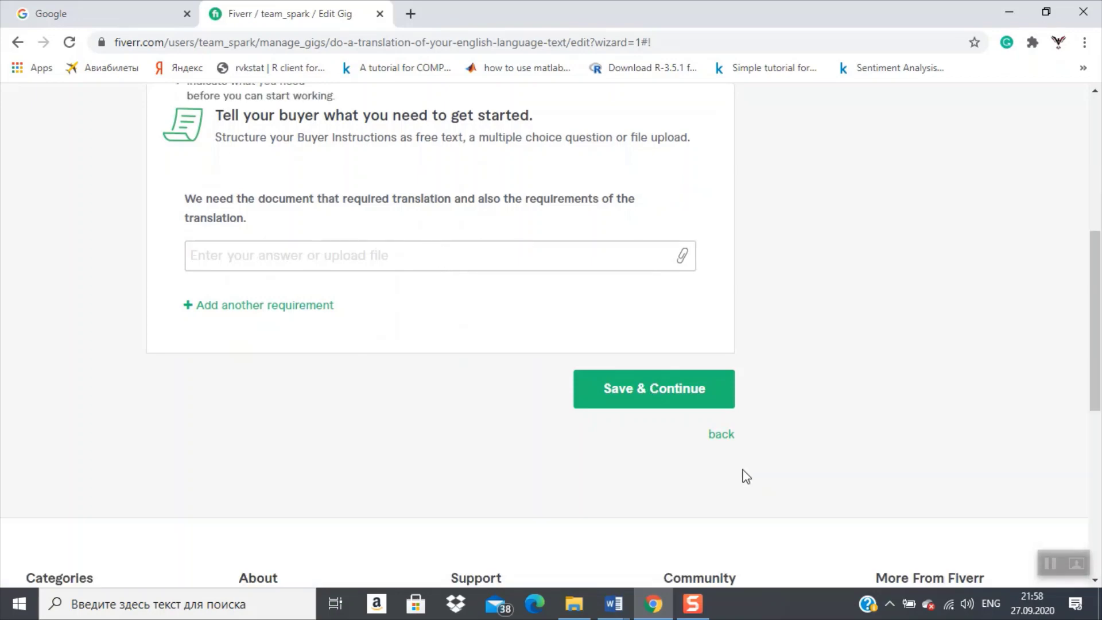
left_click(638, 389)
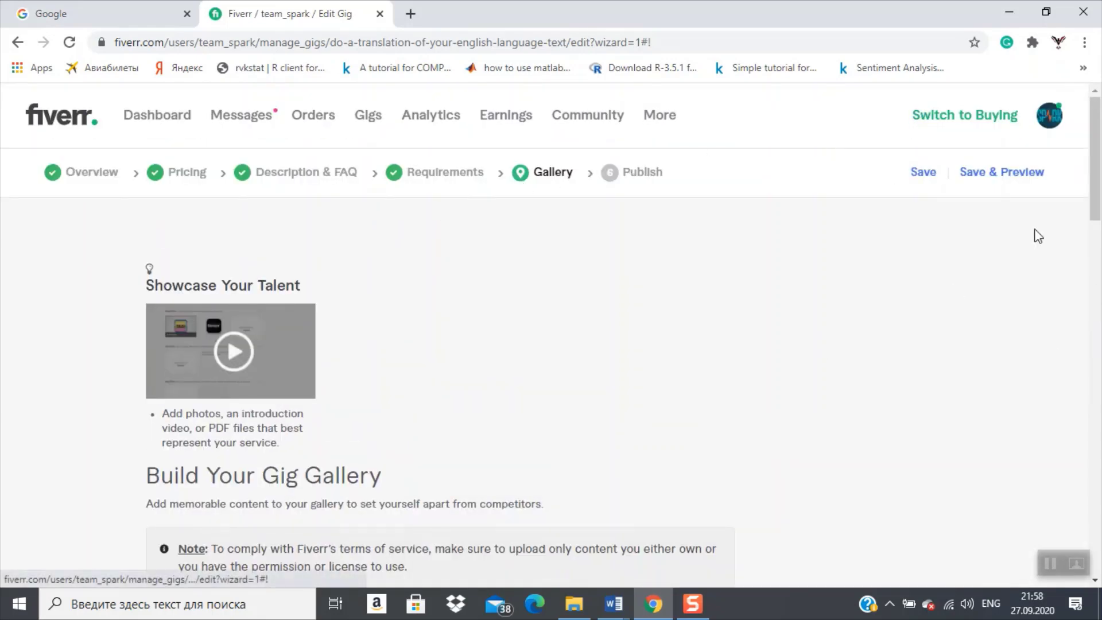
Step: Upload the image 20200915_204055 from the "I can speak your language" folder as the first gig photo
left_click_drag(1099, 153, 1085, 257)
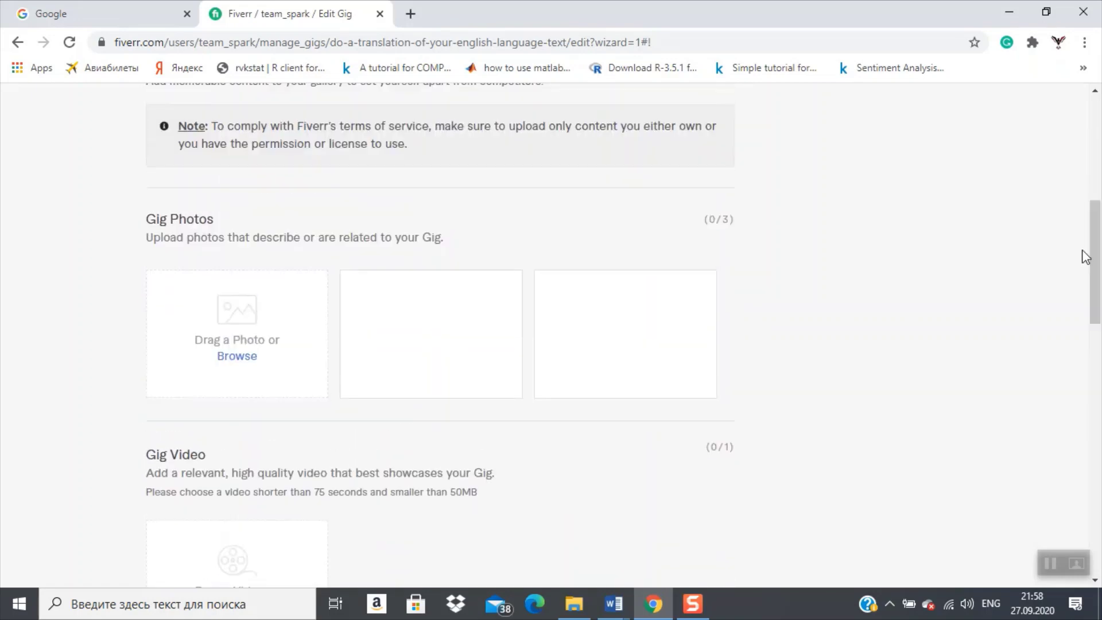
left_click(239, 358)
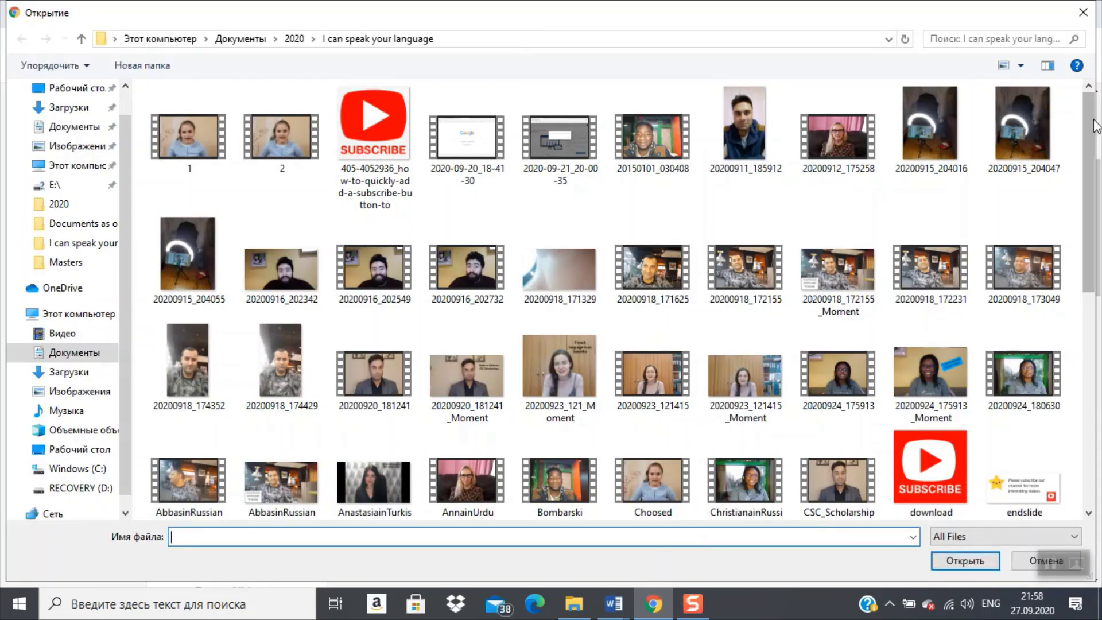
scroll(1089, 172, "down", 1)
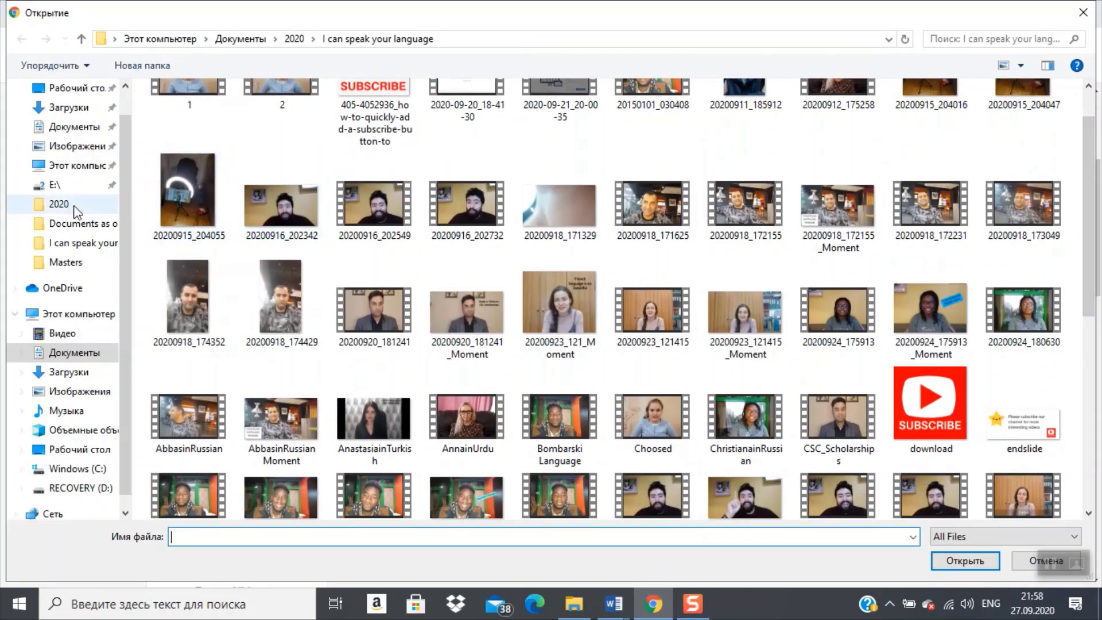
left_click(172, 198)
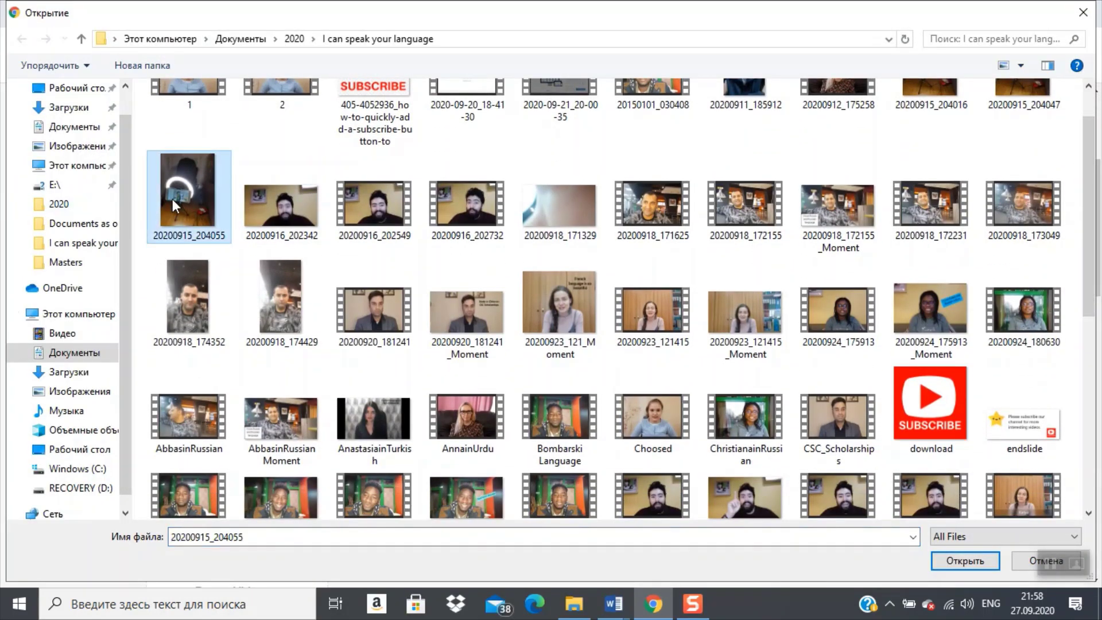
double_click(172, 199)
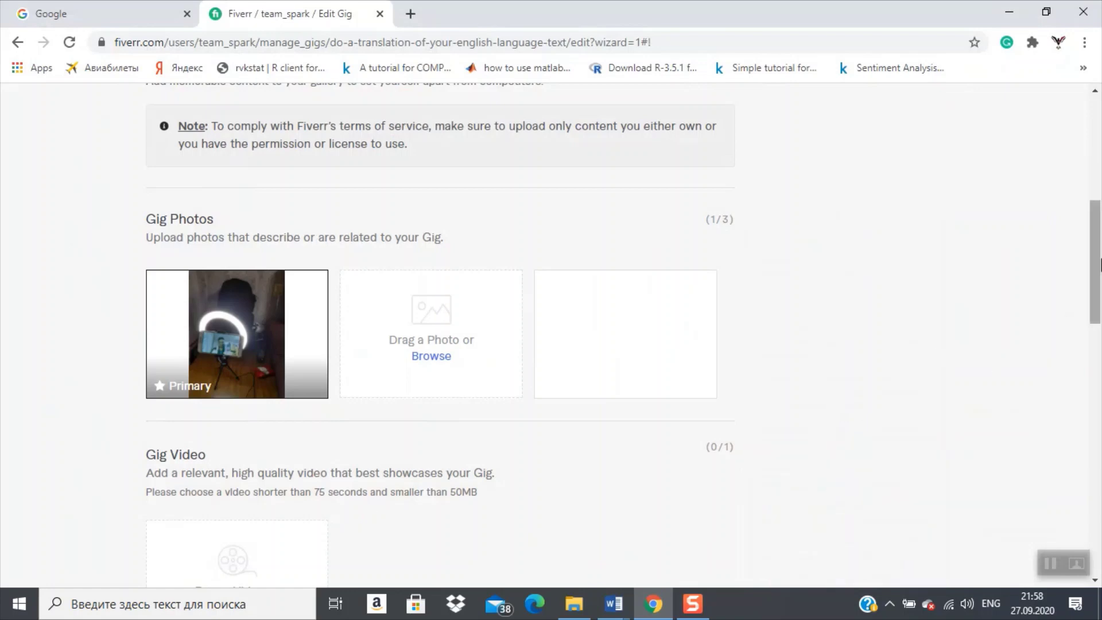
Step: Save the gallery without adding a video or PDF, and publish the gig
left_click_drag(1093, 230, 1089, 436)
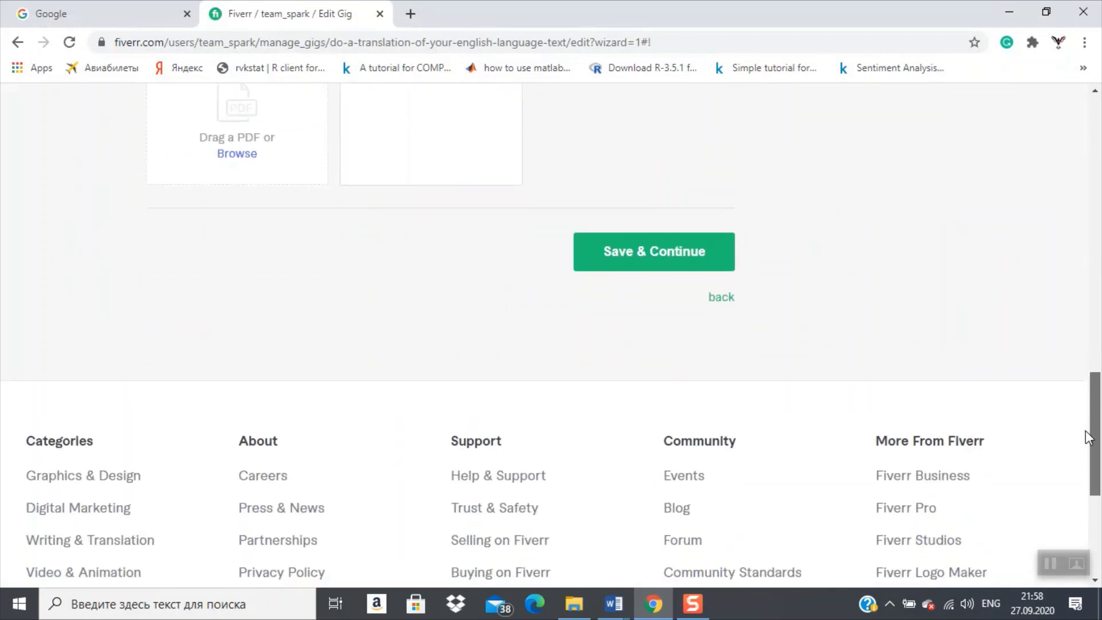
left_click(632, 259)
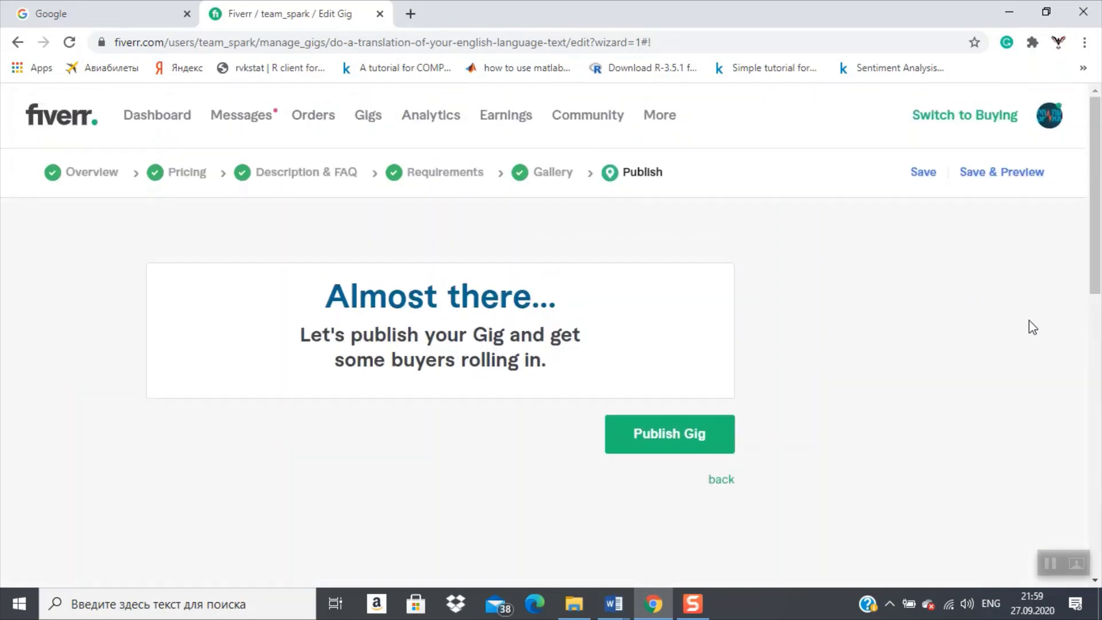
left_click(692, 432)
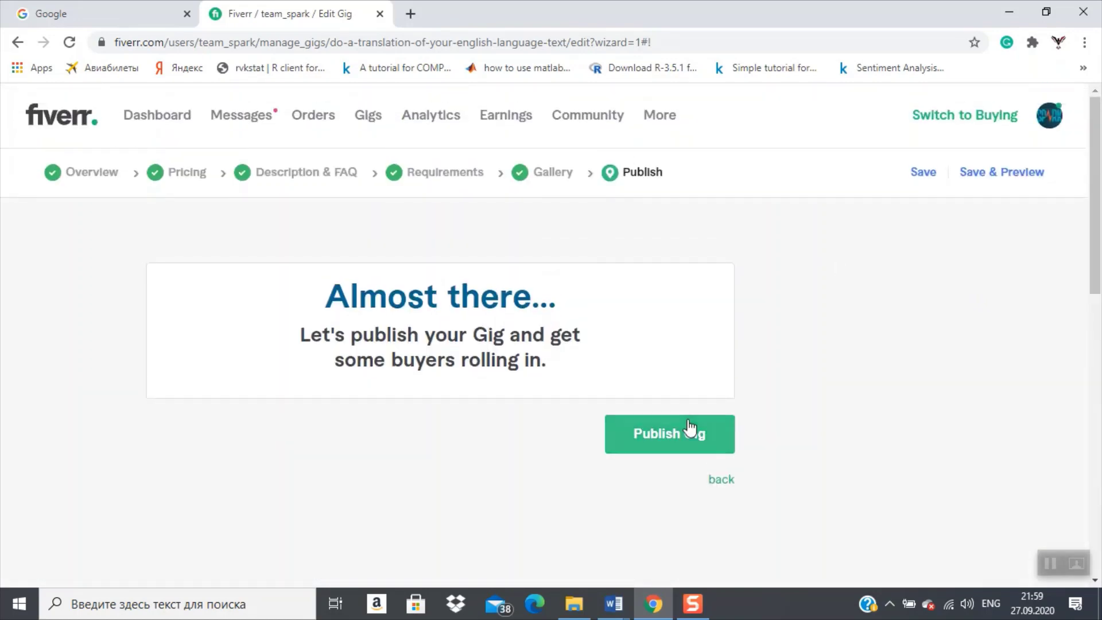
left_click(663, 446)
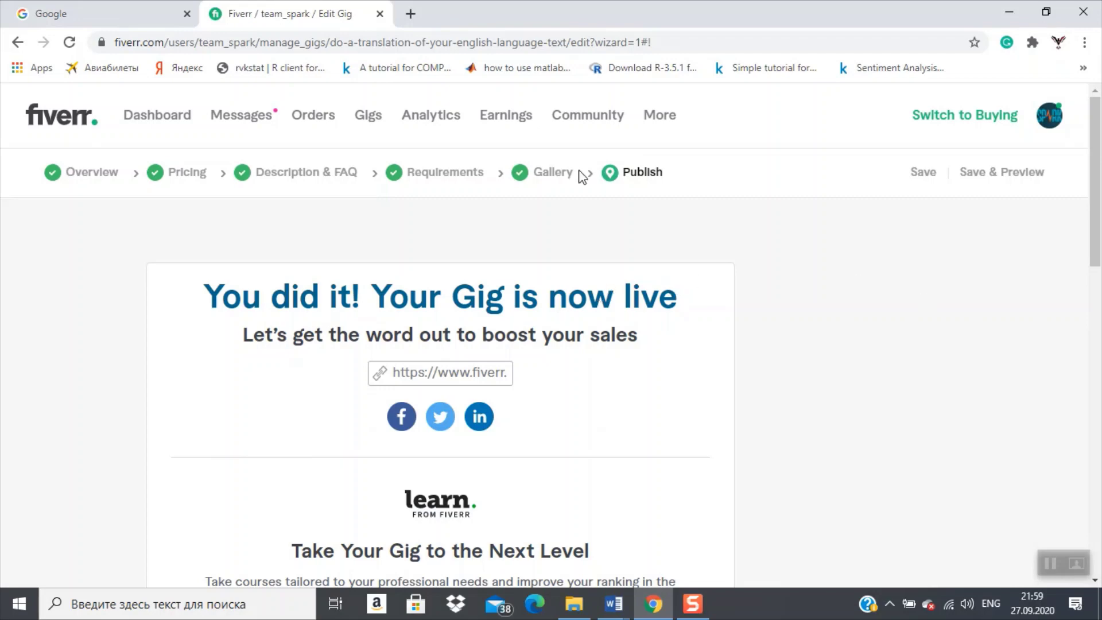
Step: Open the list of active gigs and examine the status, settings and performance details of the English text translation gig
left_click(376, 117)
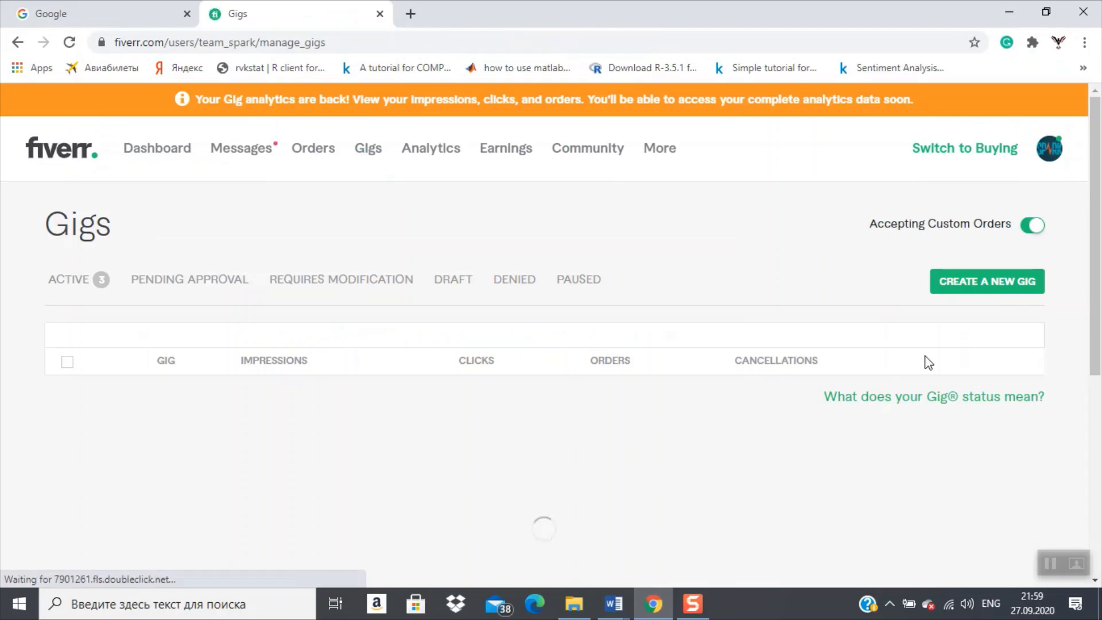
left_click_drag(1098, 186, 1099, 244)
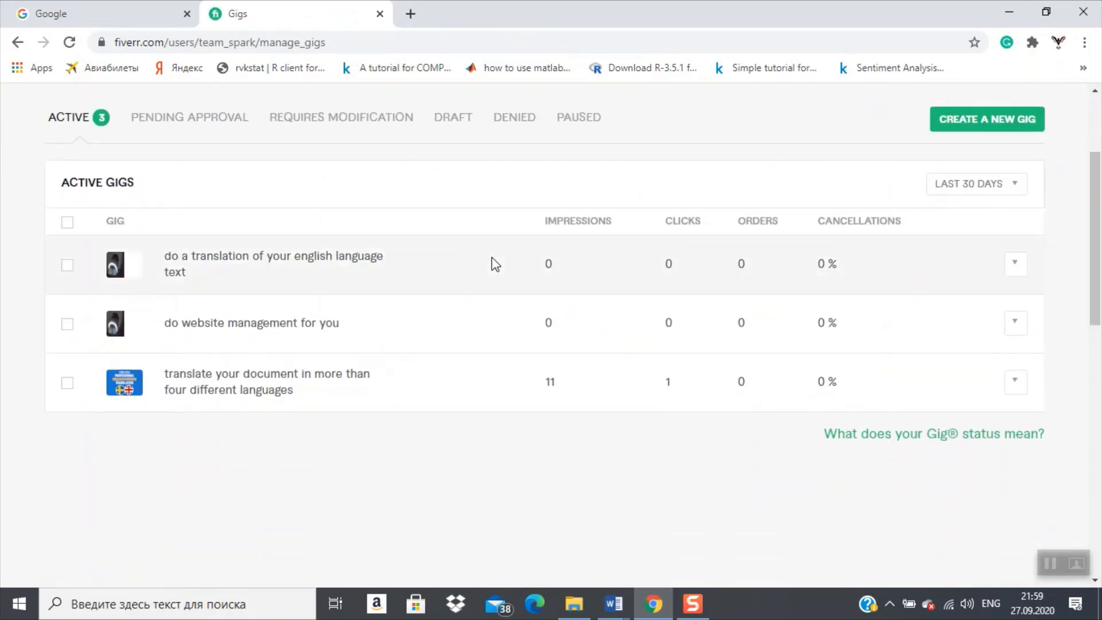
left_click(305, 265)
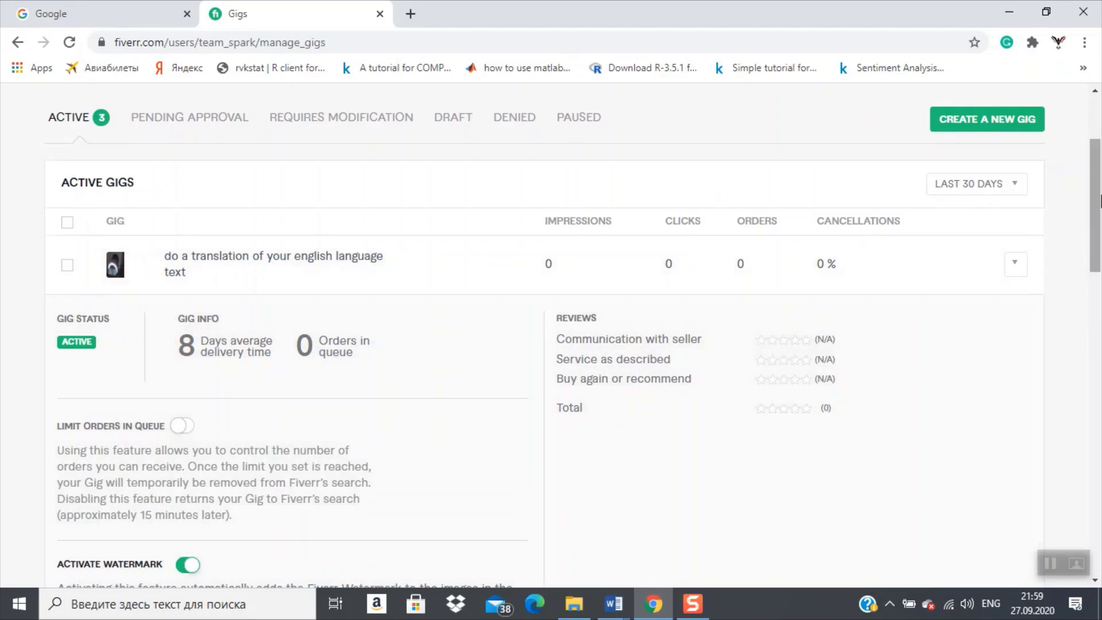
scroll(446, 172, "down", 5)
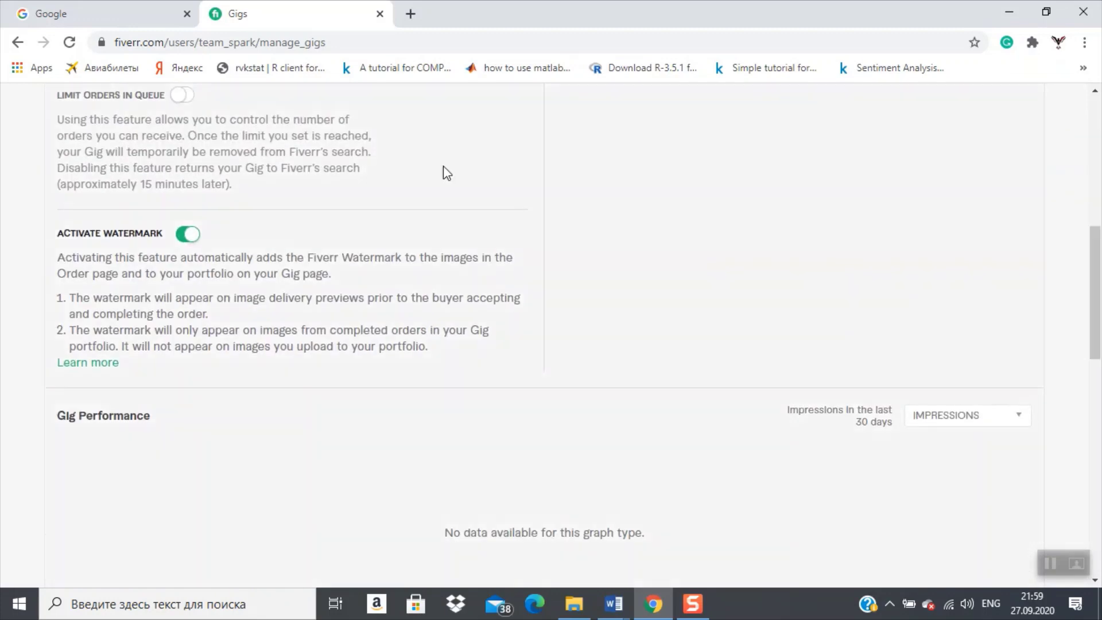
left_click_drag(1096, 261, 1094, 132)
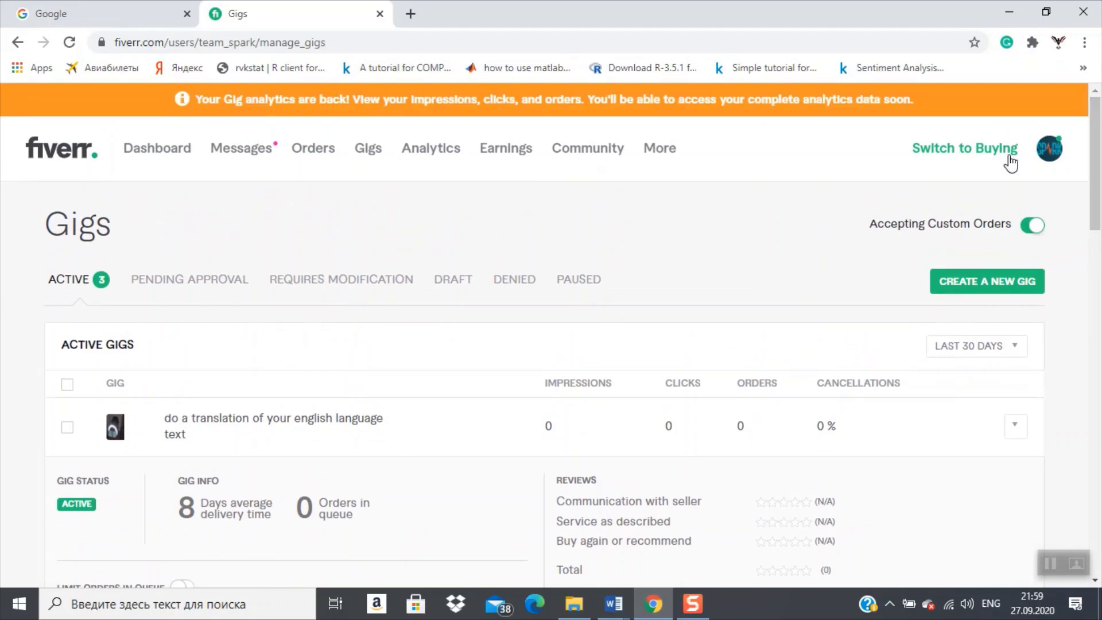